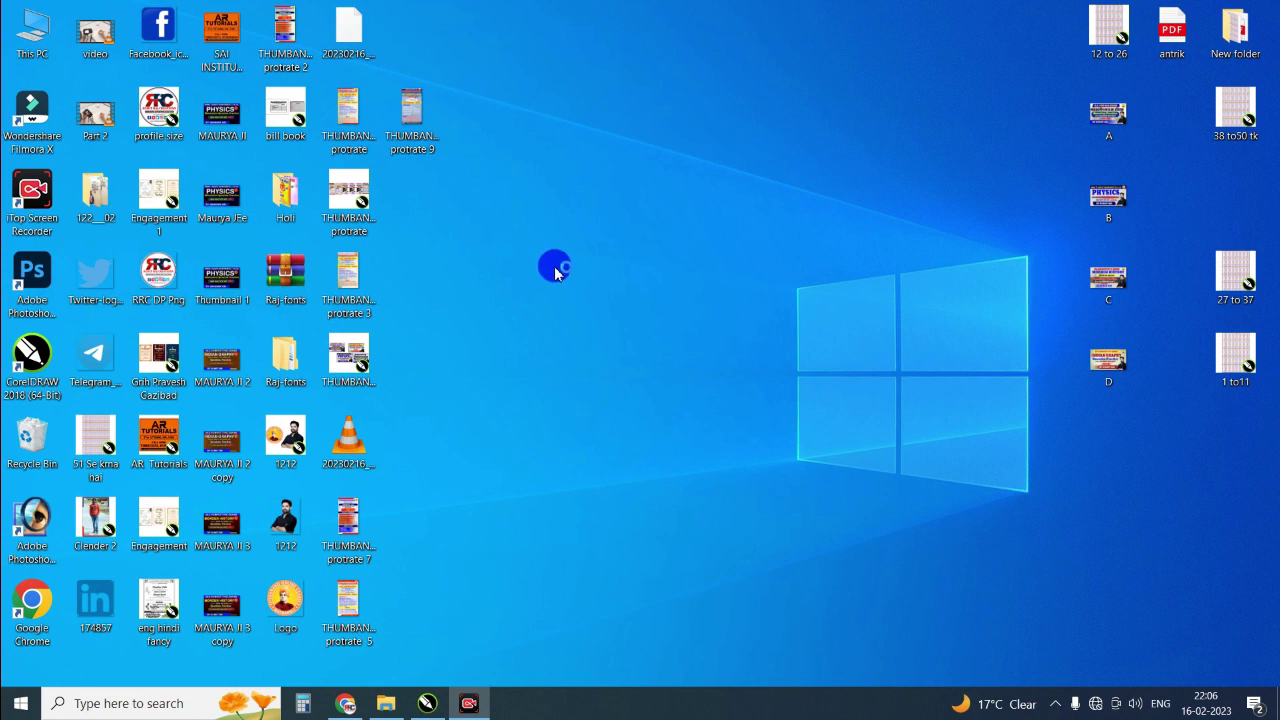
Step: Refresh the desktop several times from its context menu
click(556, 270)
right_click(557, 270)
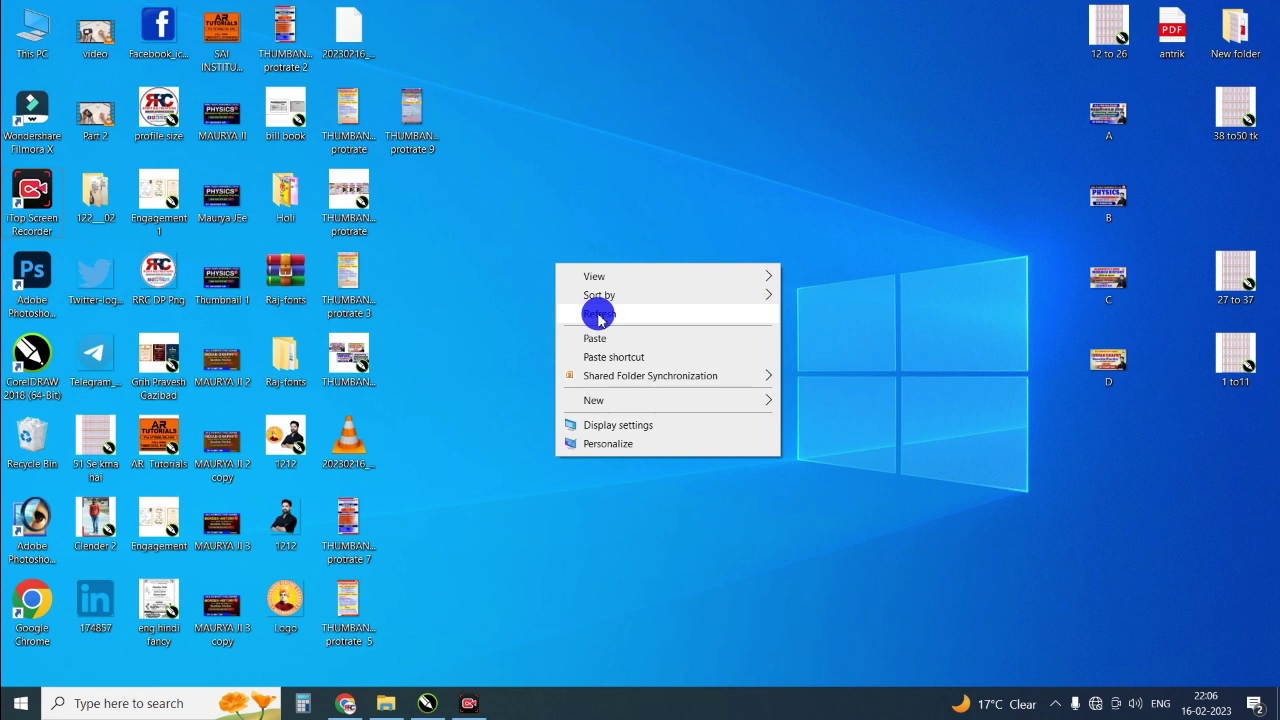
click(598, 316)
right_click(610, 256)
click(674, 306)
right_click(570, 276)
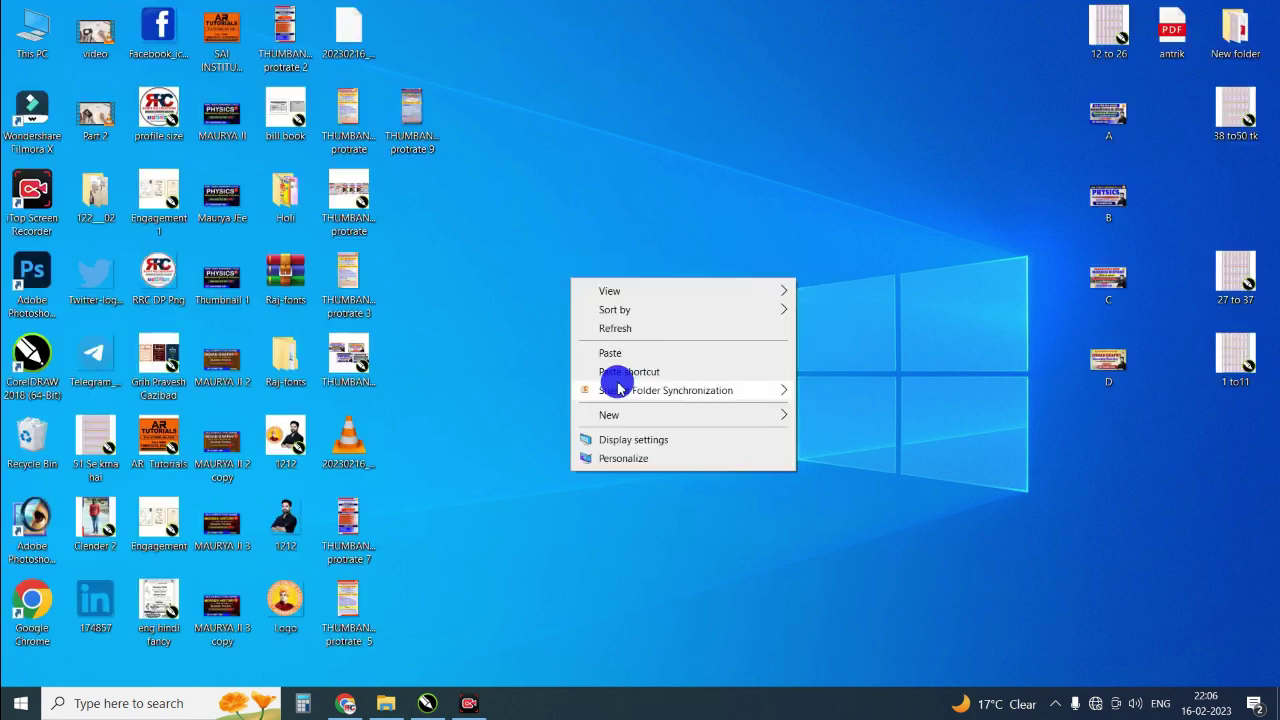
click(675, 329)
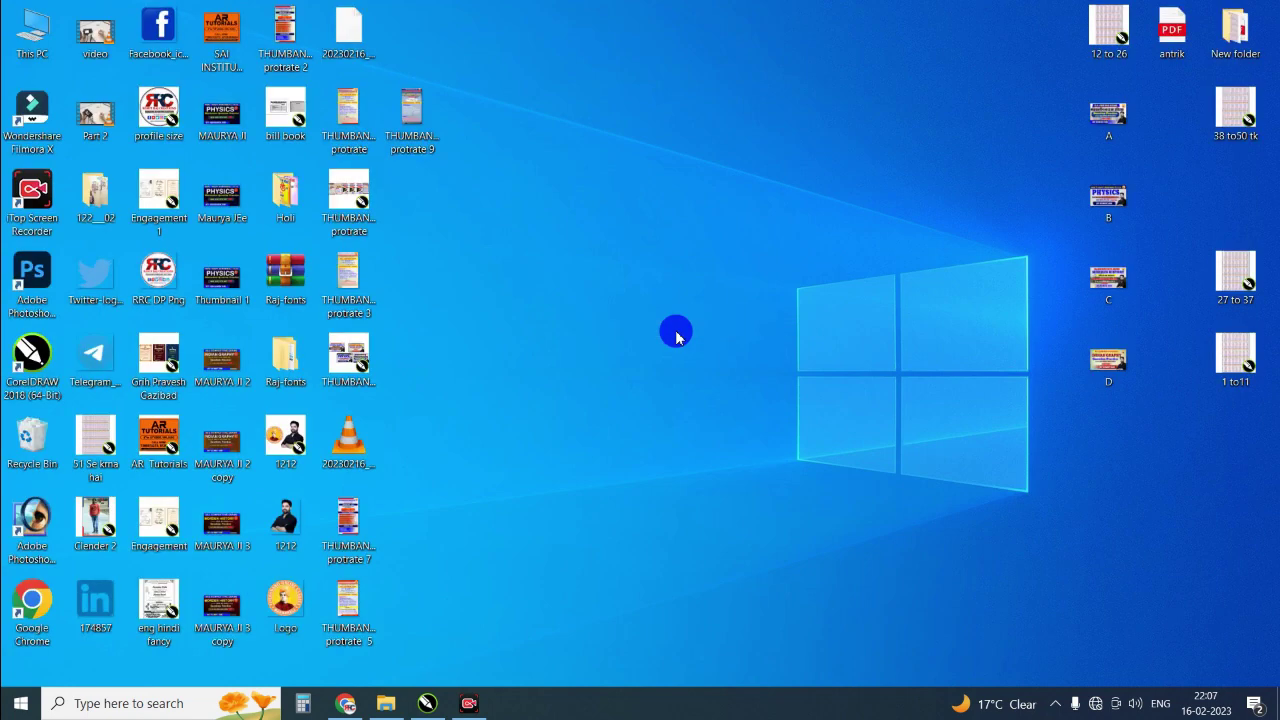
Step: Back in CorelDRAW, delete the orange Holi poster so only the pink one remains
click(462, 705)
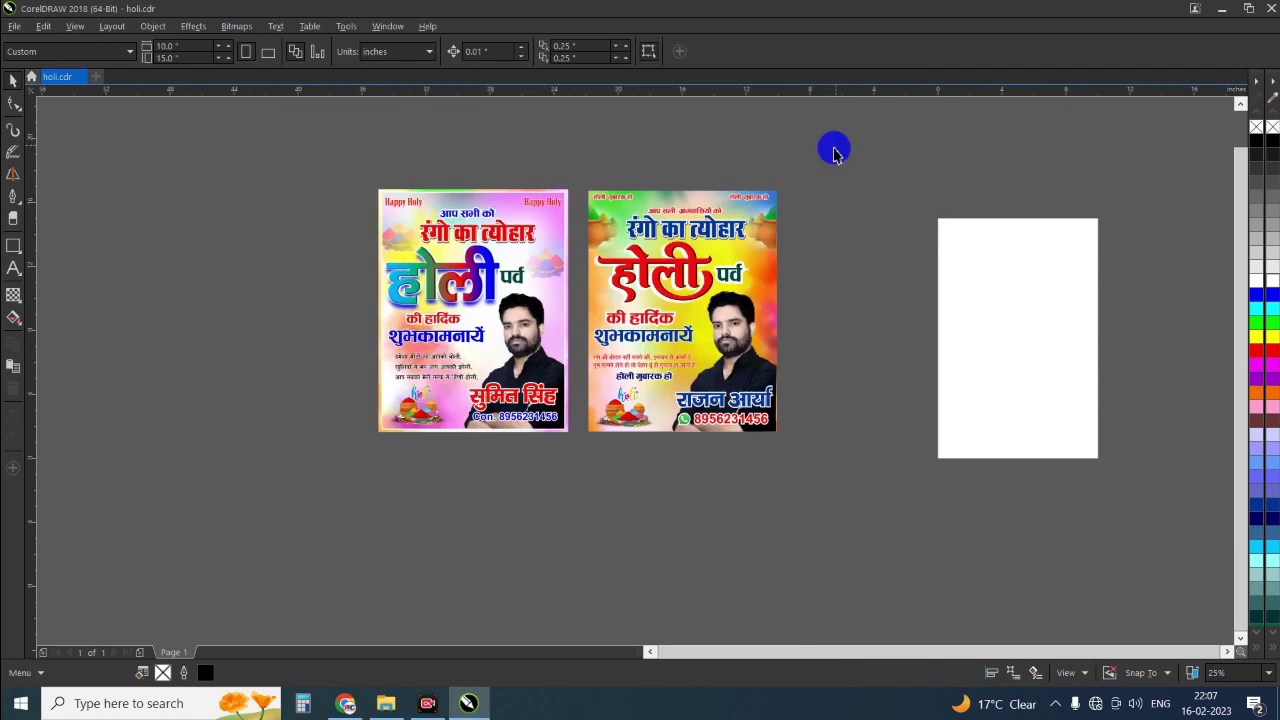
drag(836, 146, 573, 500)
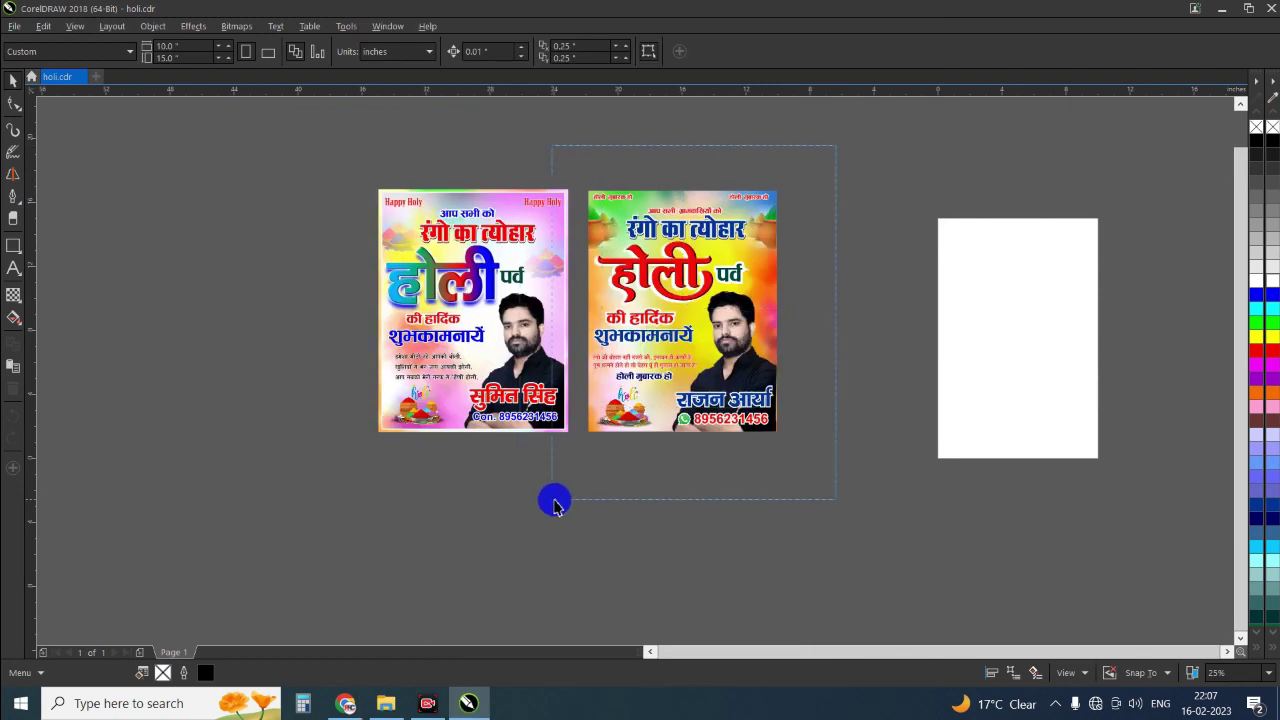
click(573, 500)
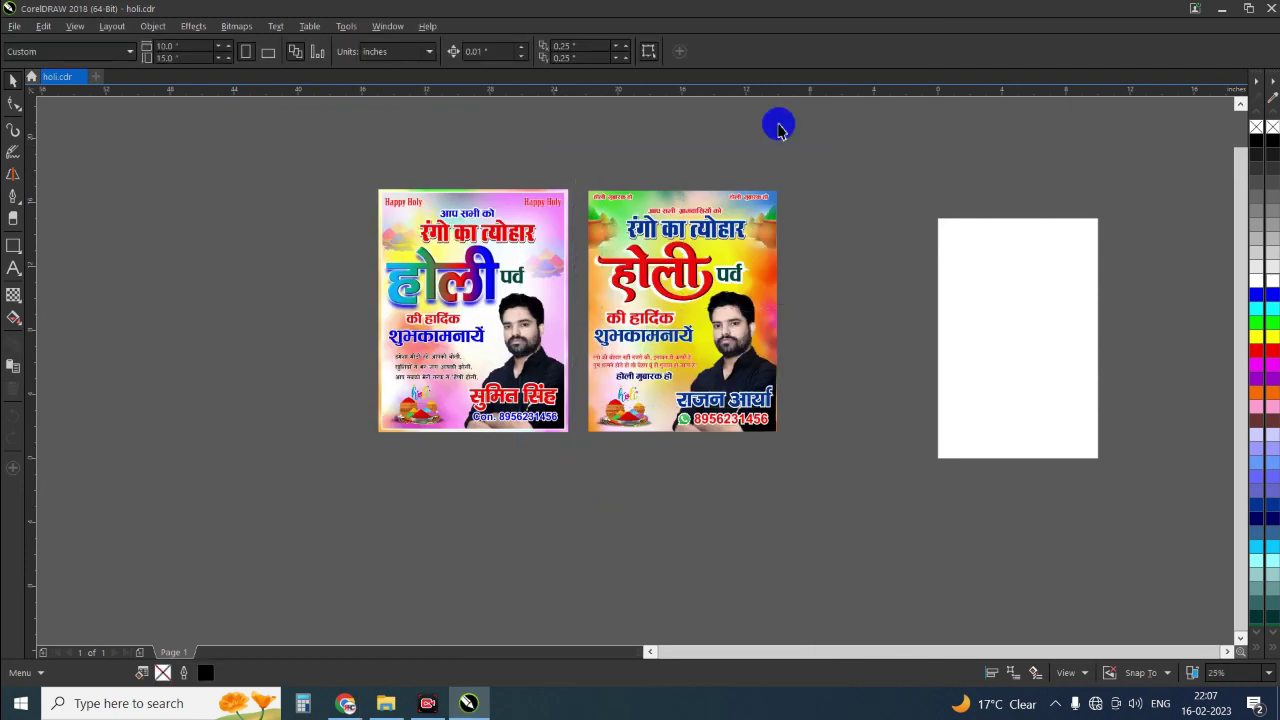
drag(835, 152, 567, 503)
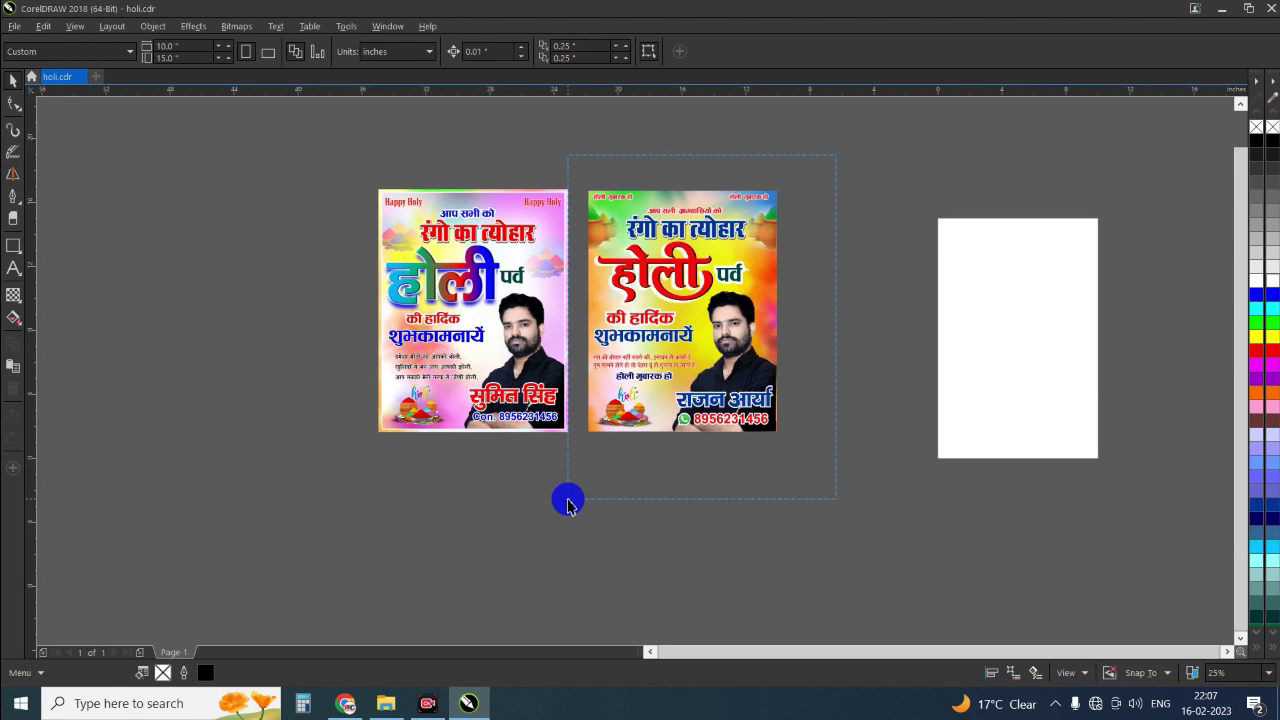
key(Delete)
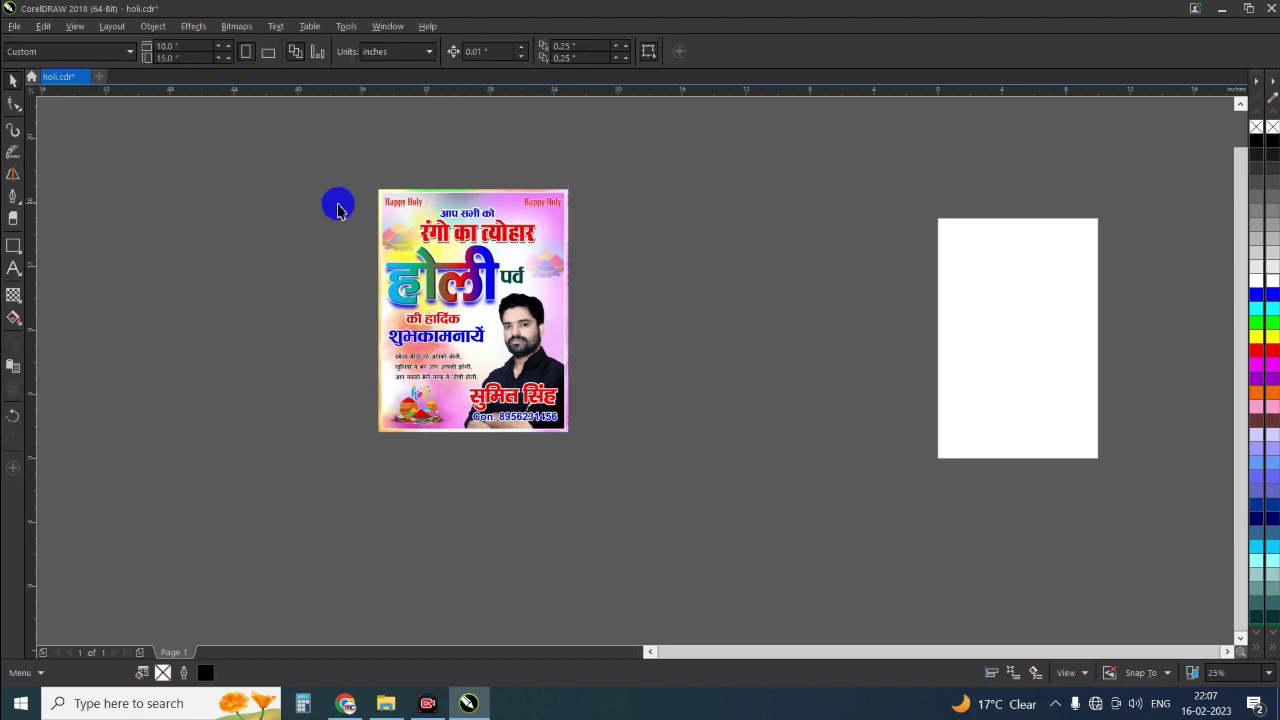
mouse_move(324, 143)
mouse_down()
mouse_move(690, 477)
mouse_move(663, 469)
mouse_up()
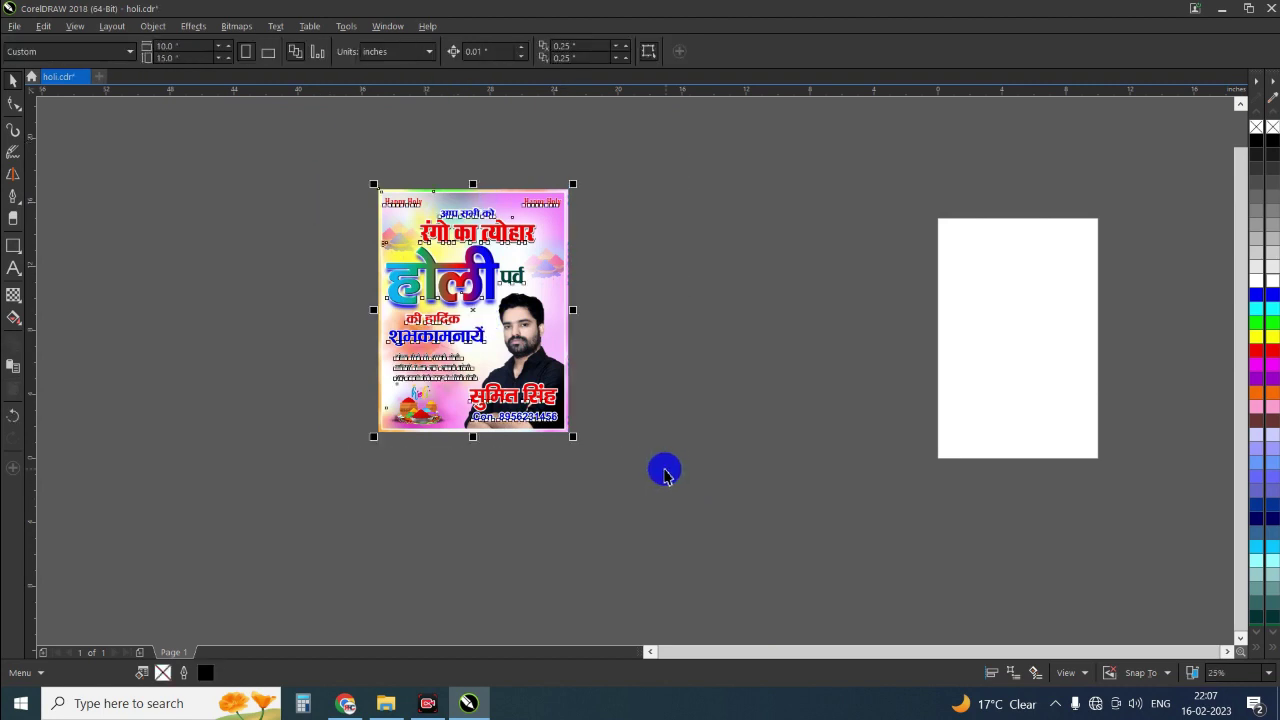
scroll(498, 221, up, 2)
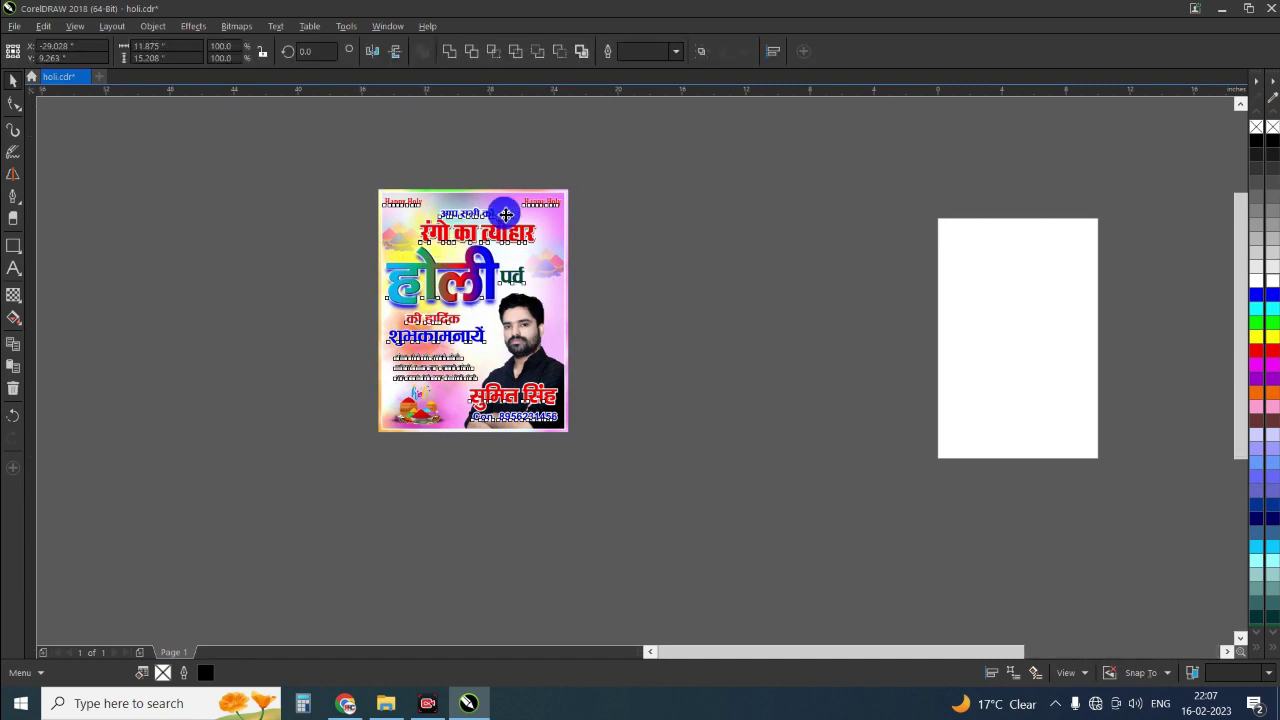
scroll(498, 221, up, 2)
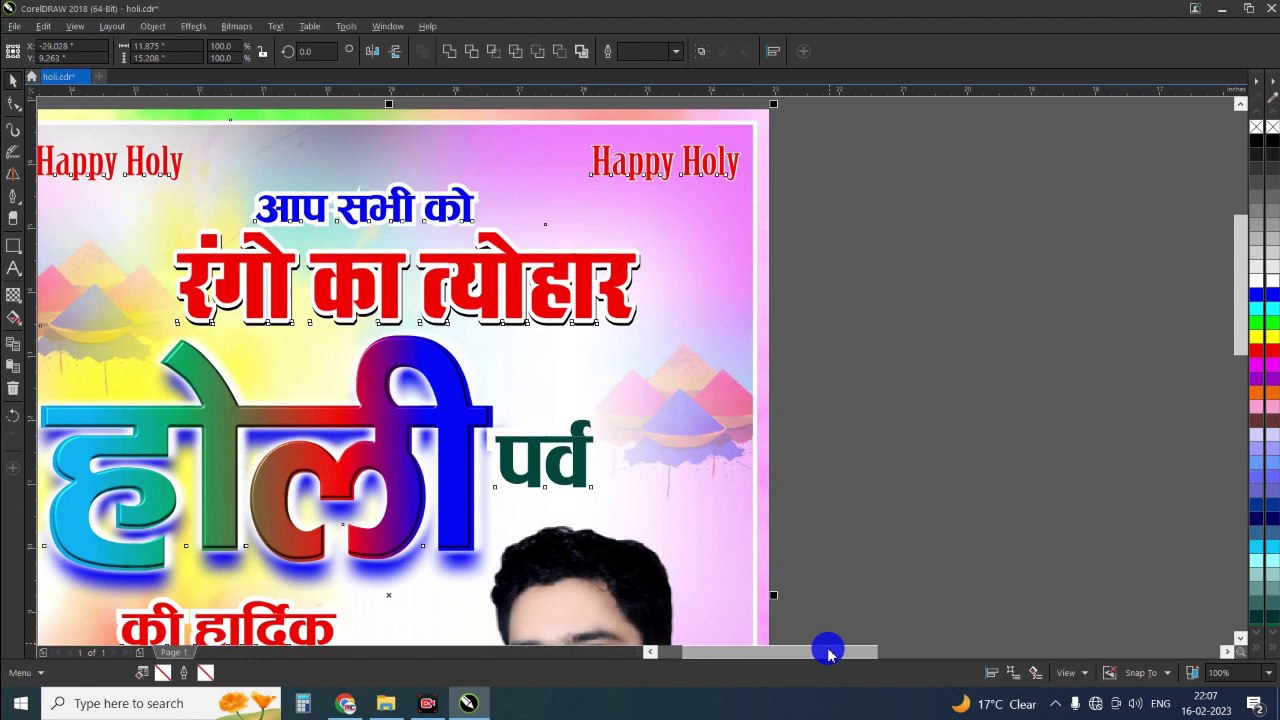
drag(838, 652, 766, 651)
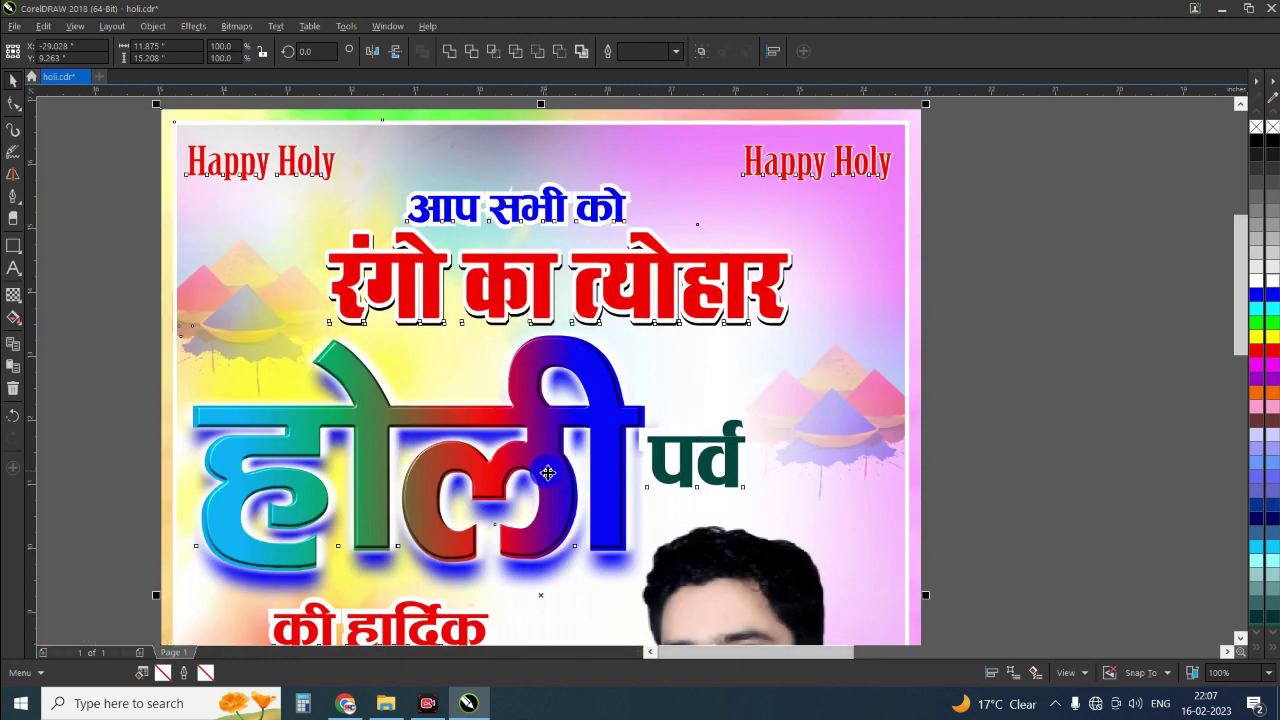
scroll(318, 499, up, 2)
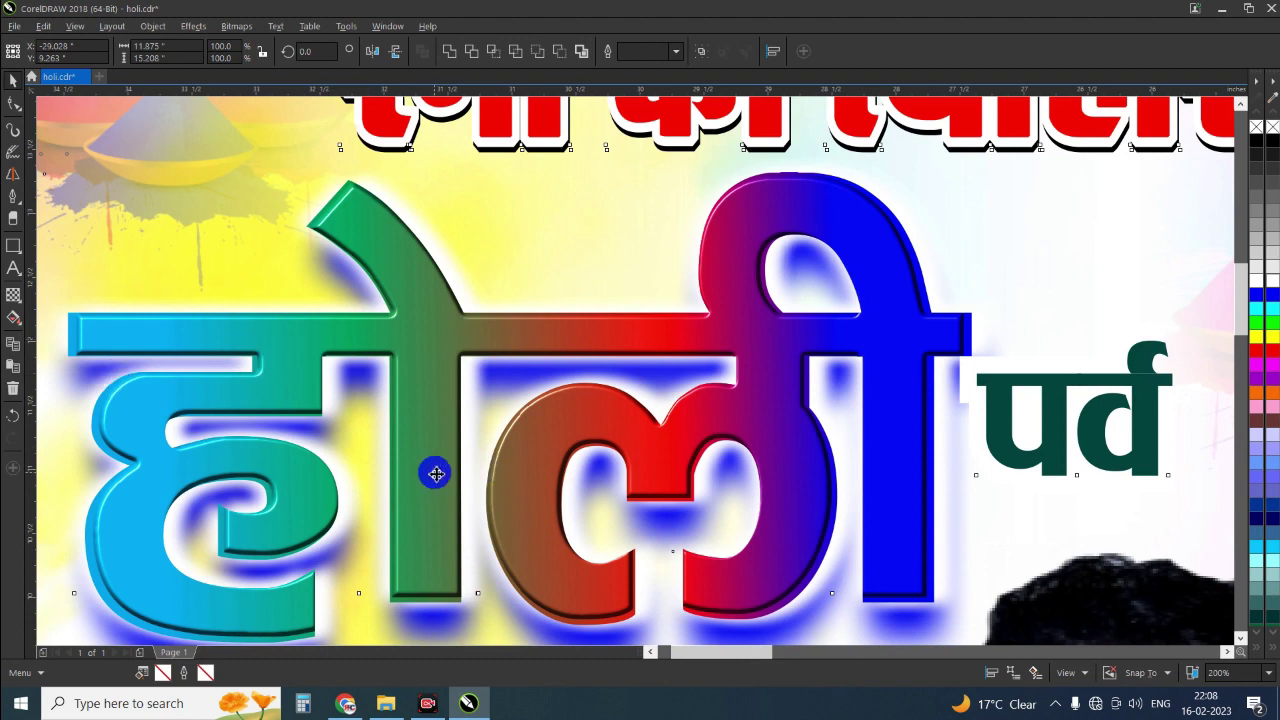
scroll(432, 475, up, 2)
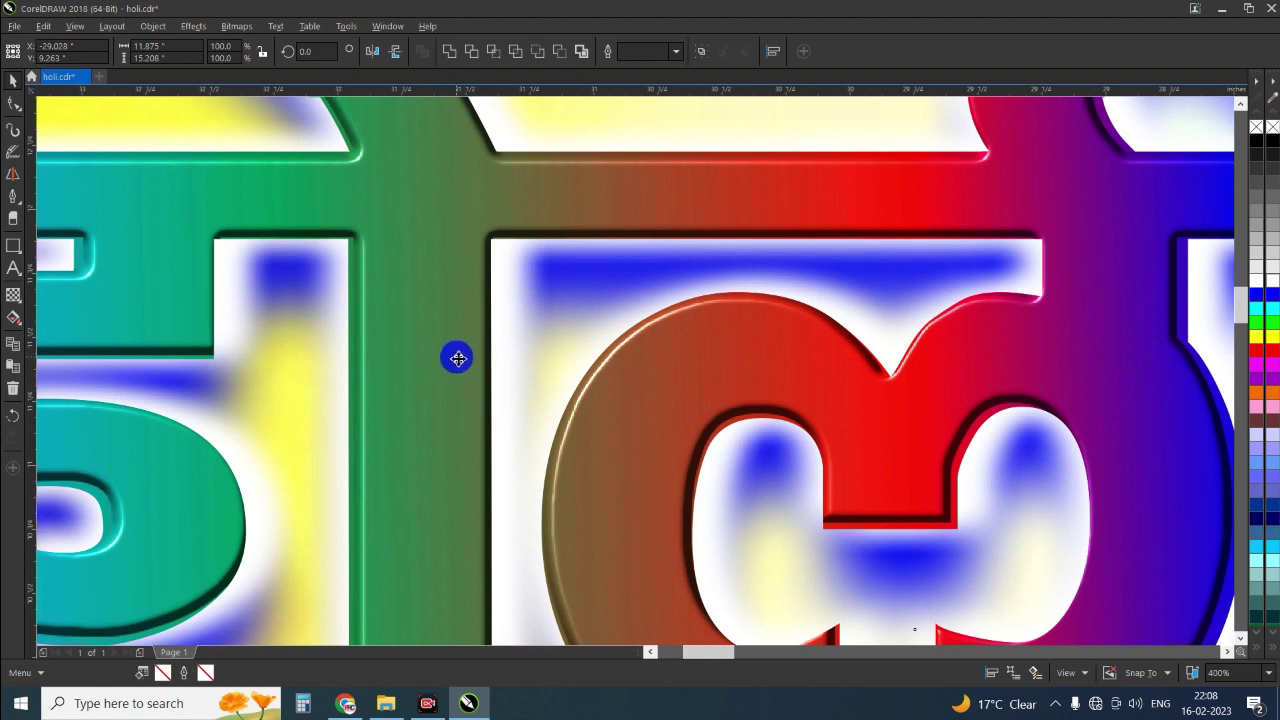
scroll(457, 358, down, 1)
scroll(457, 358, down, 3)
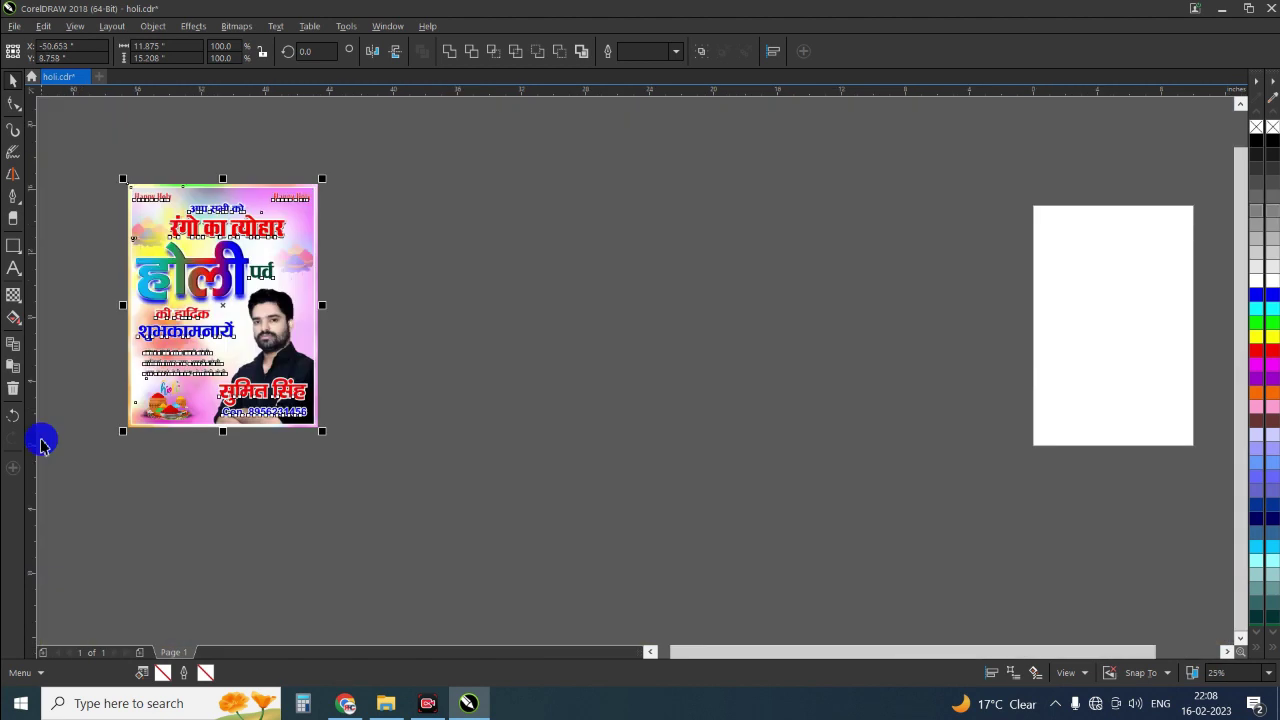
Step: Draw a 5 × 7 inch rectangle to the right of the poster
click(14, 244)
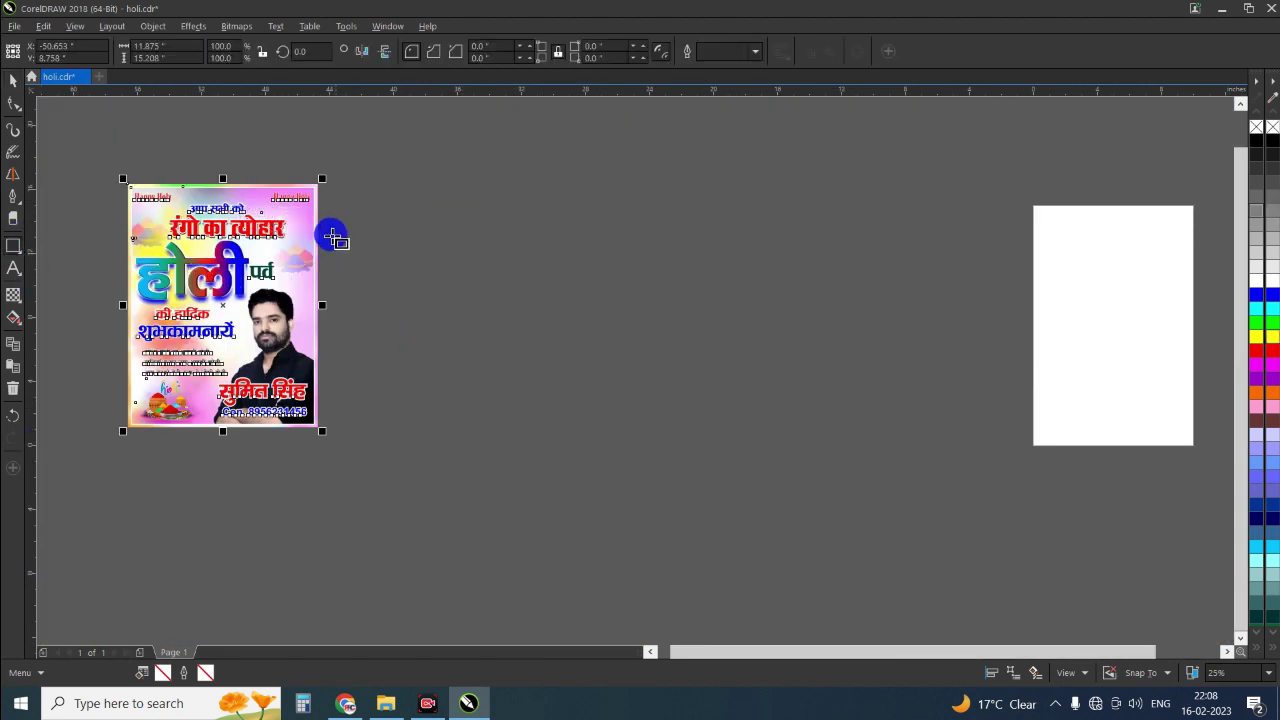
drag(343, 187, 507, 410)
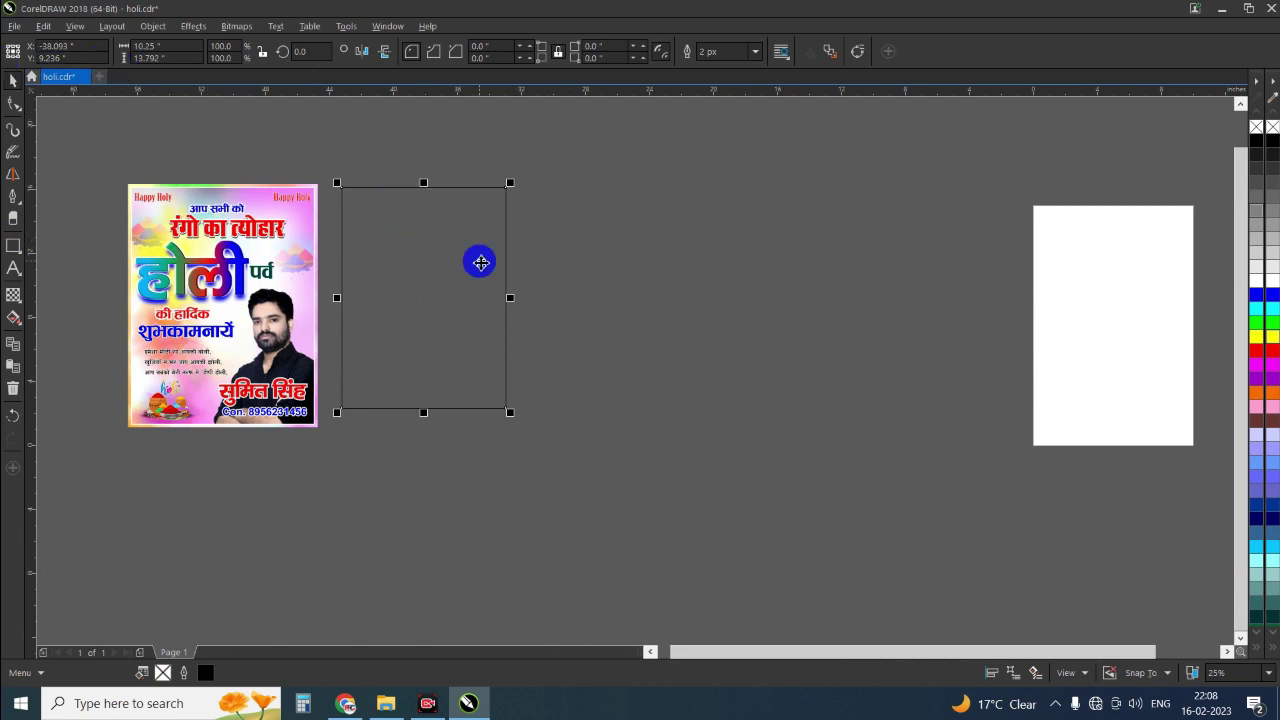
click(198, 56)
click(706, 246)
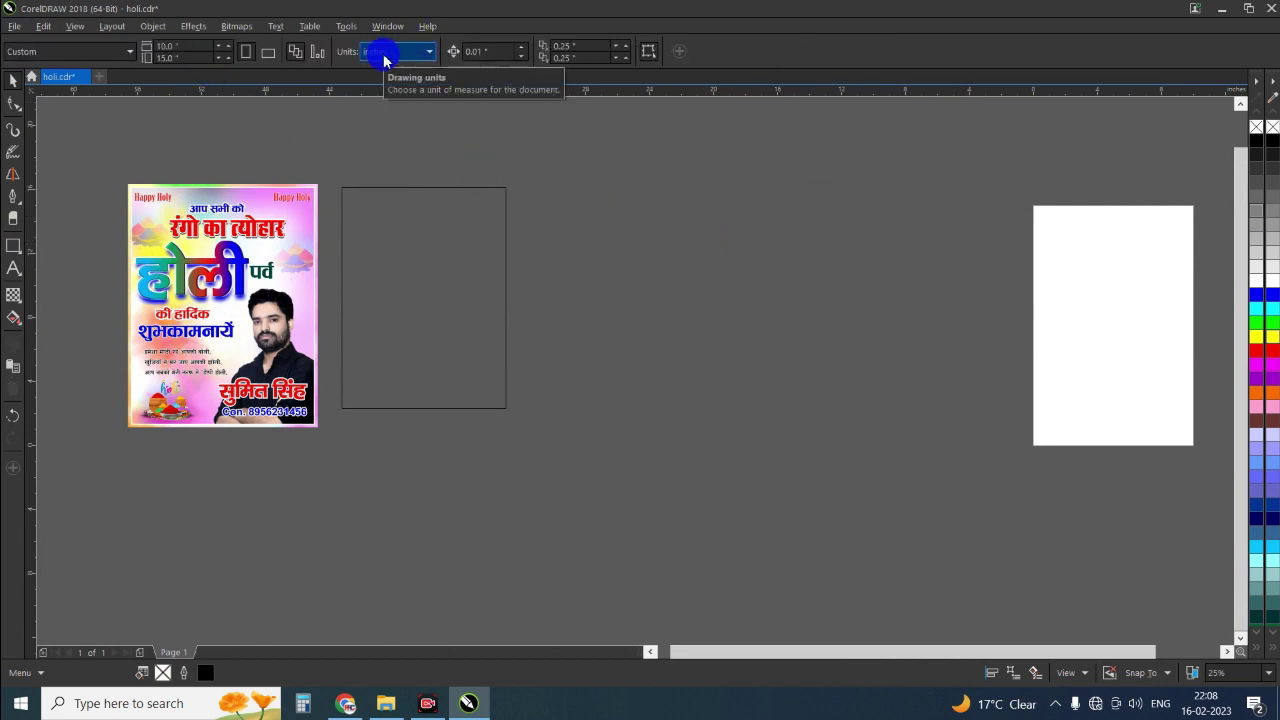
click(405, 272)
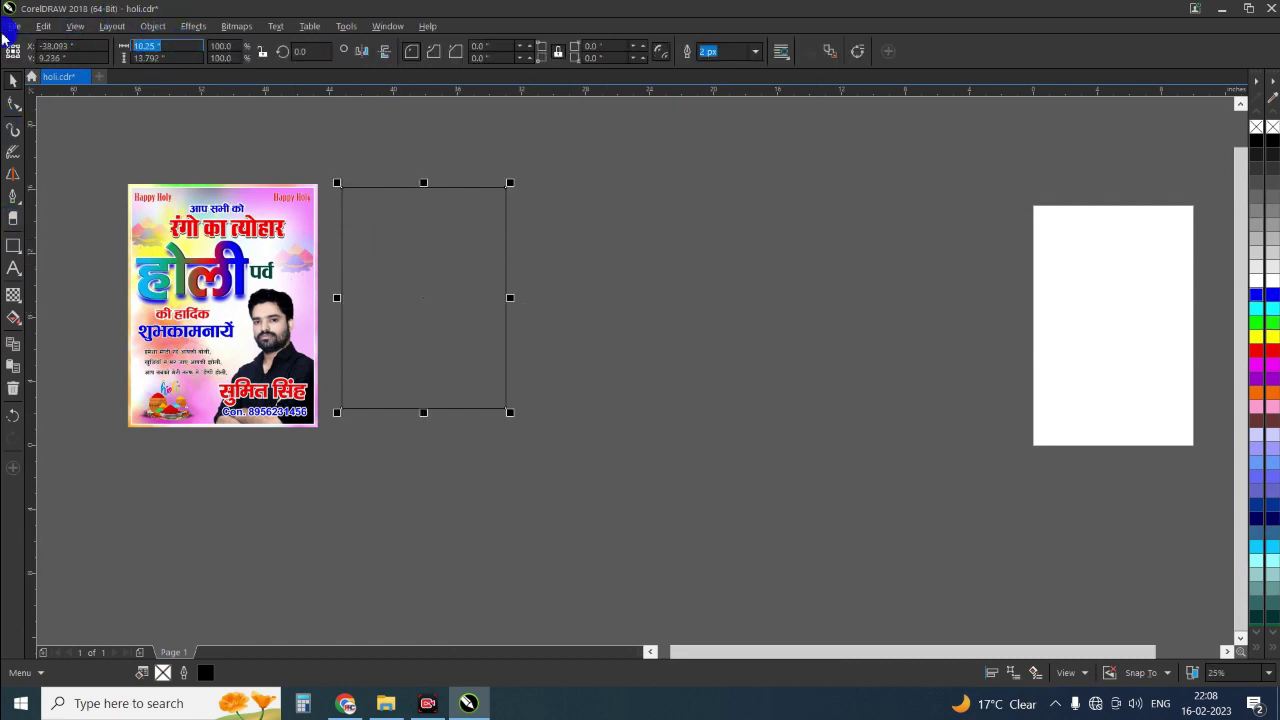
key(Tab)
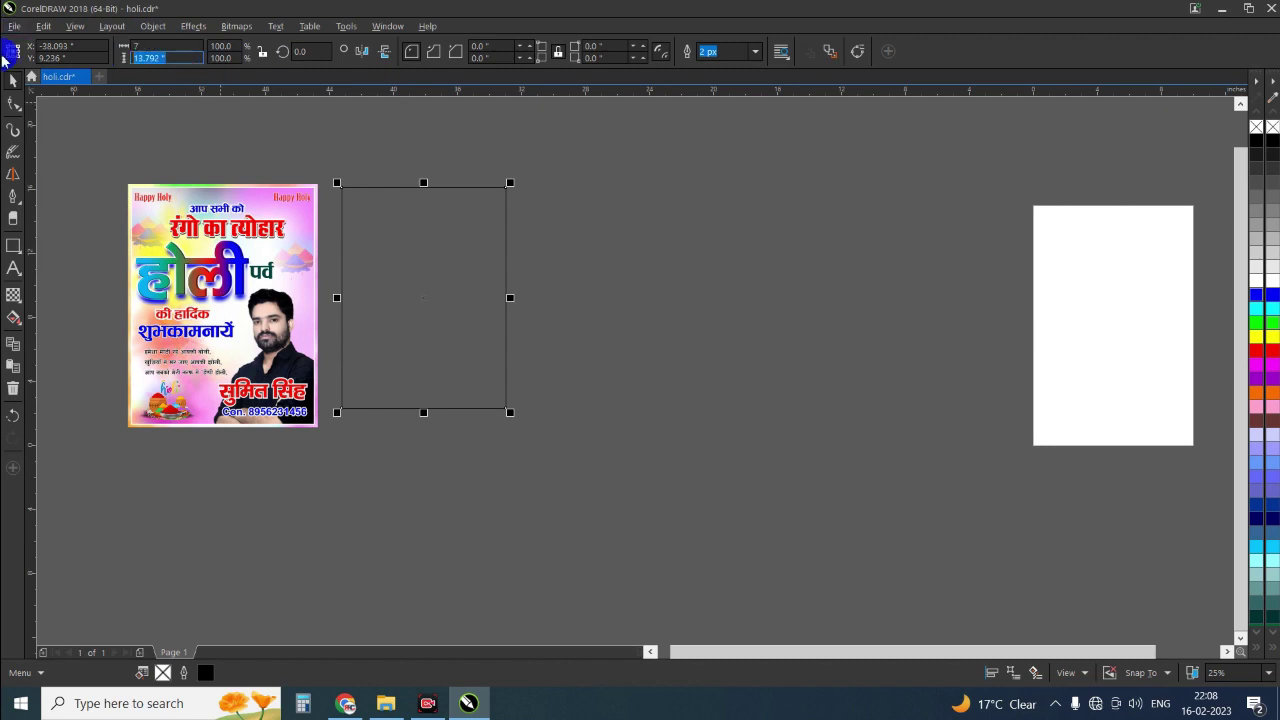
text(5)
click(89, 124)
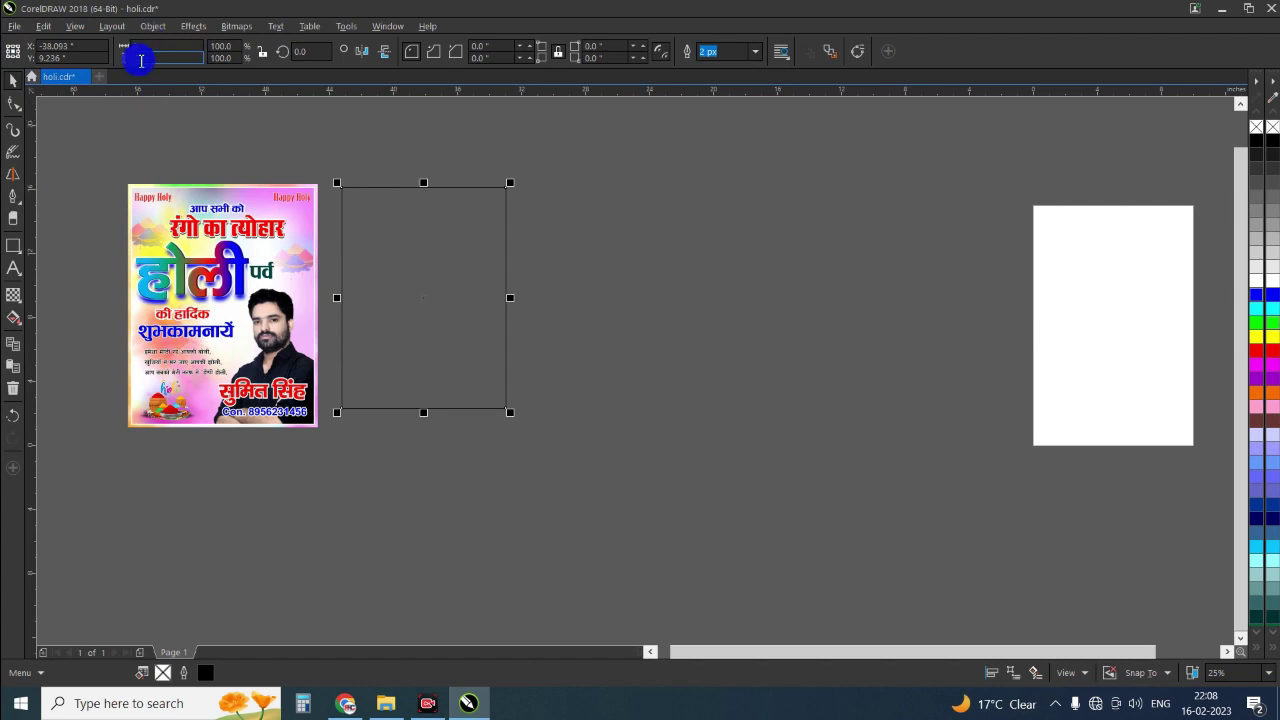
text(7)
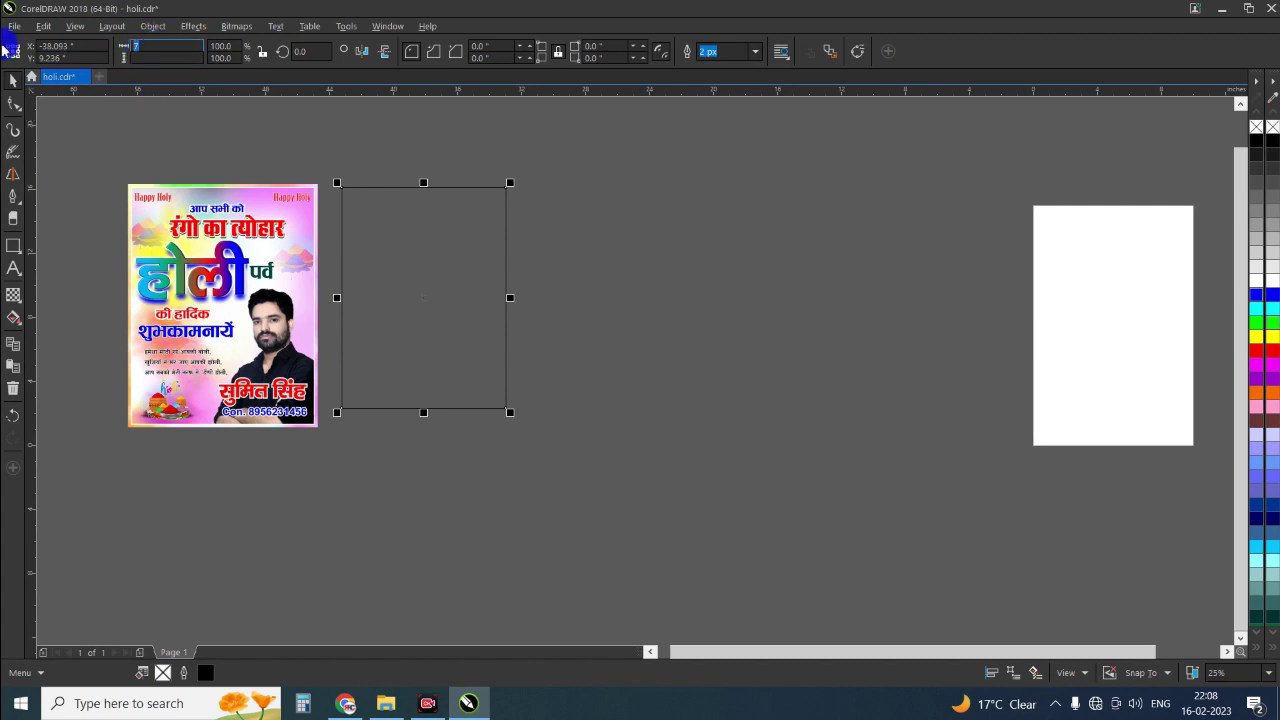
text(5)
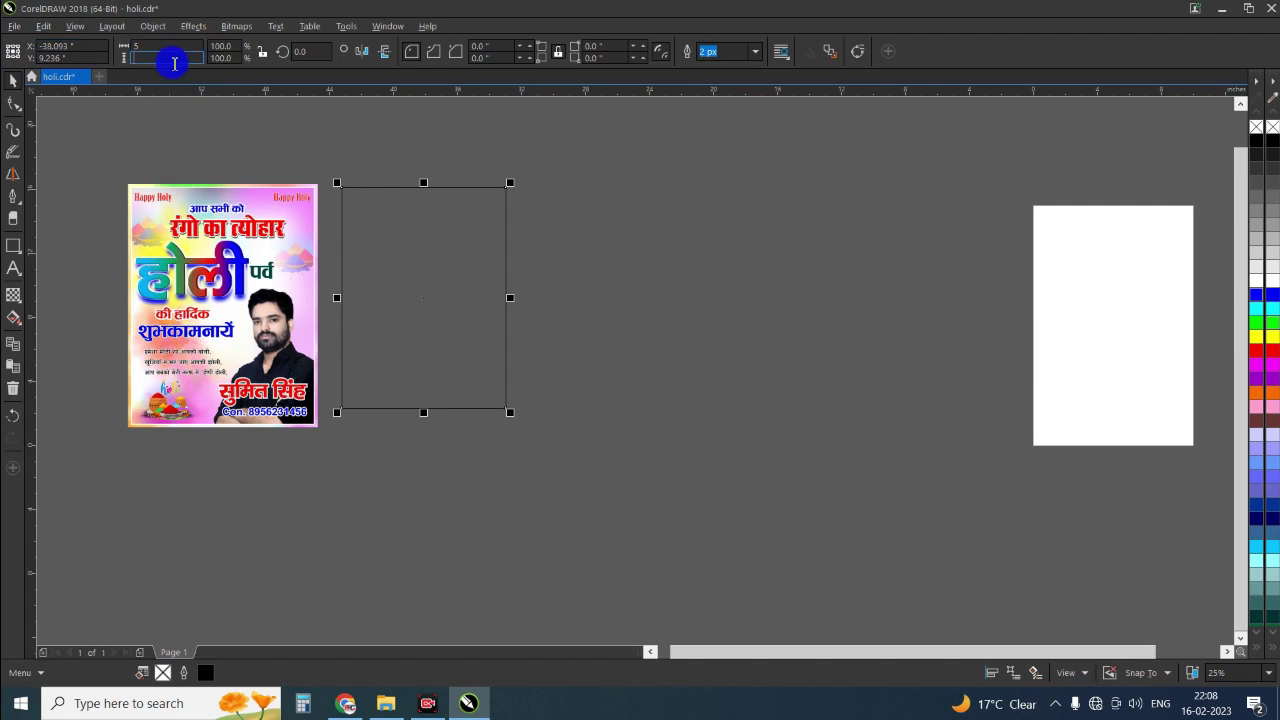
key(Return)
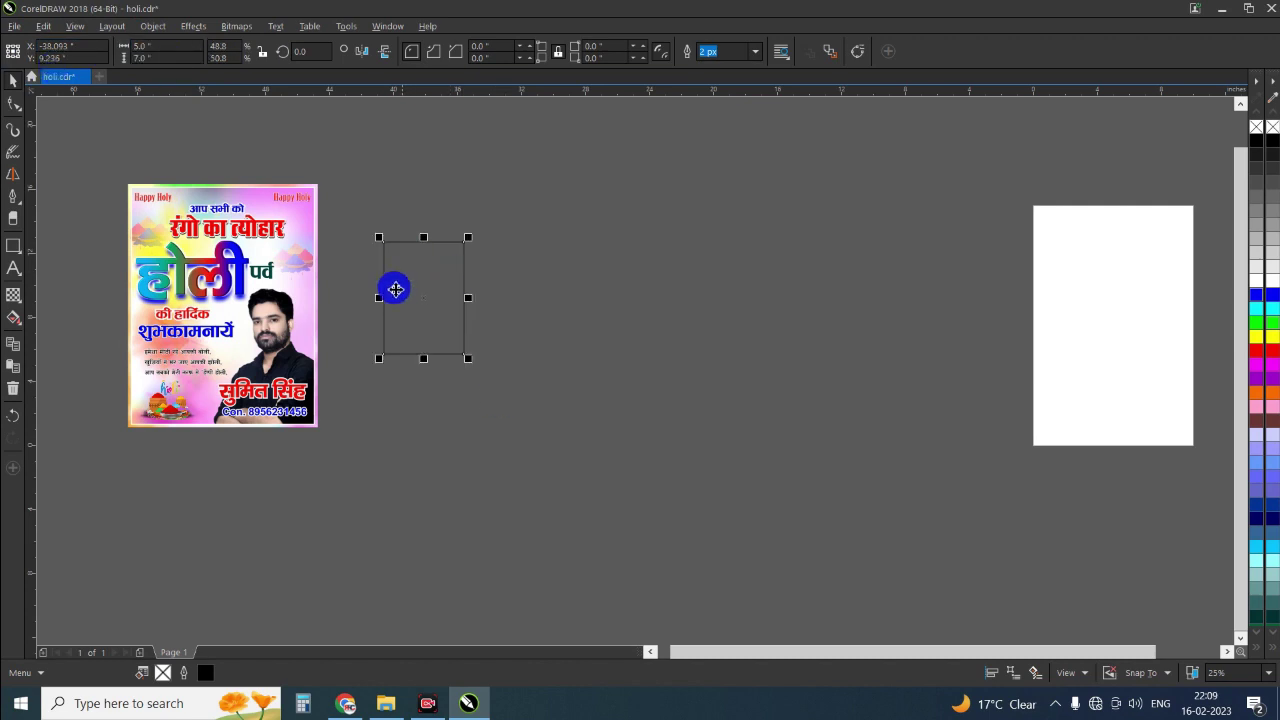
Step: Shrink the Holi poster to about 45% and reposition it
drag(99, 147, 117, 222)
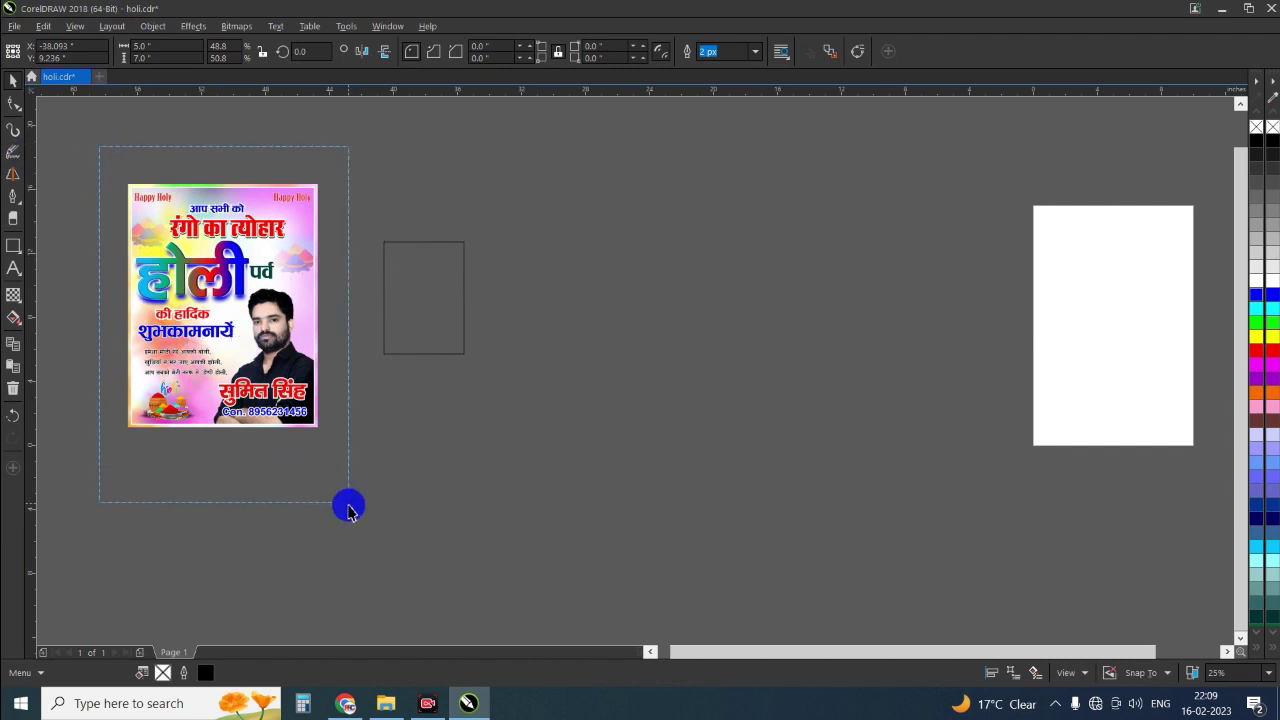
drag(249, 343, 349, 506)
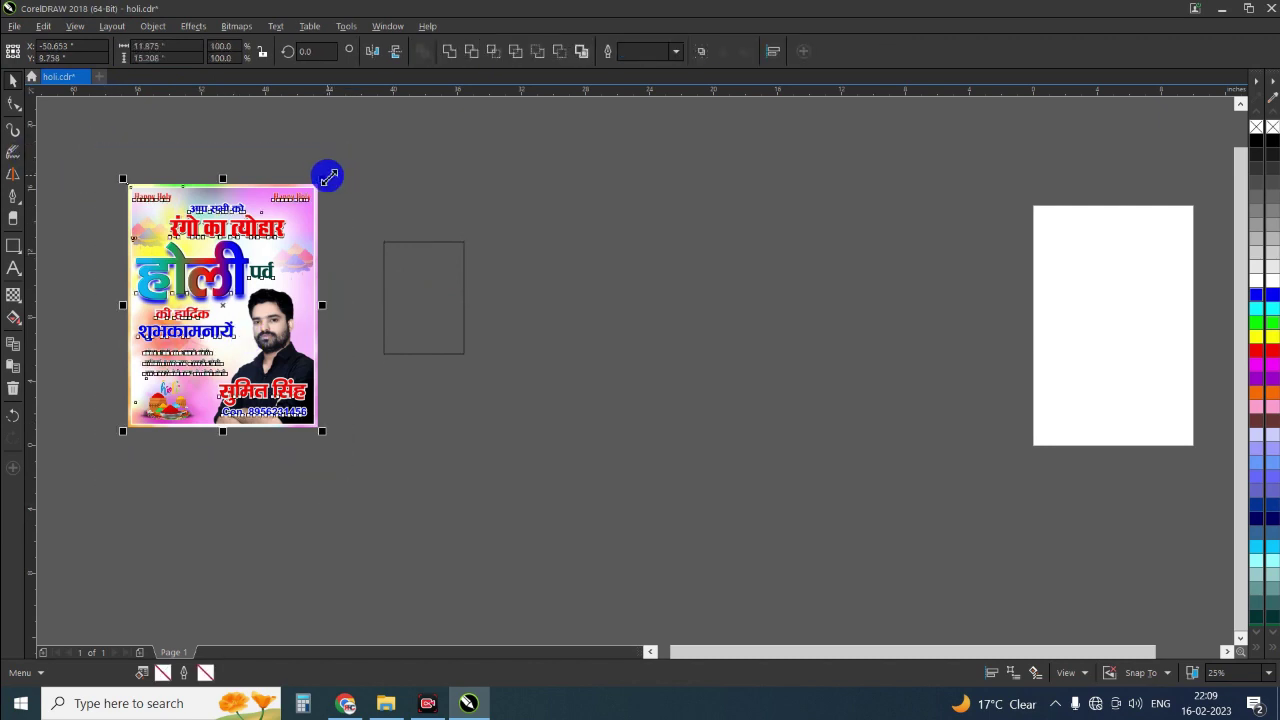
drag(329, 177, 265, 212)
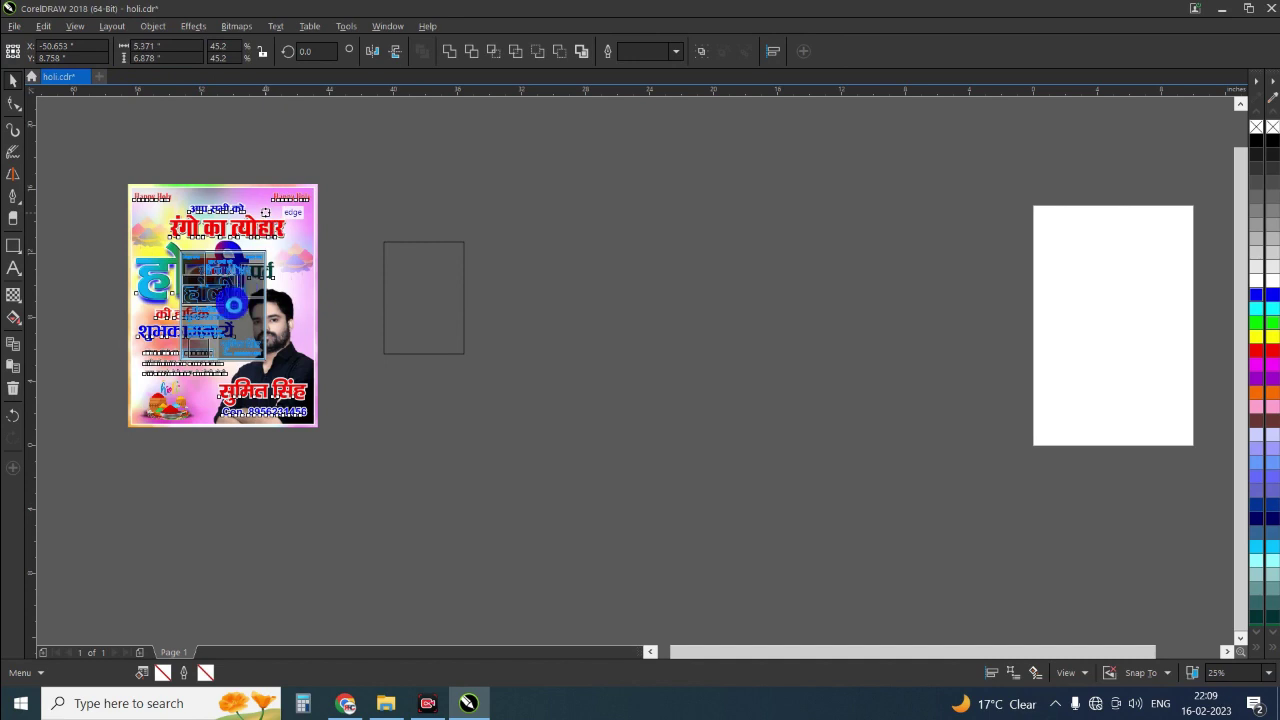
drag(249, 303, 812, 325)
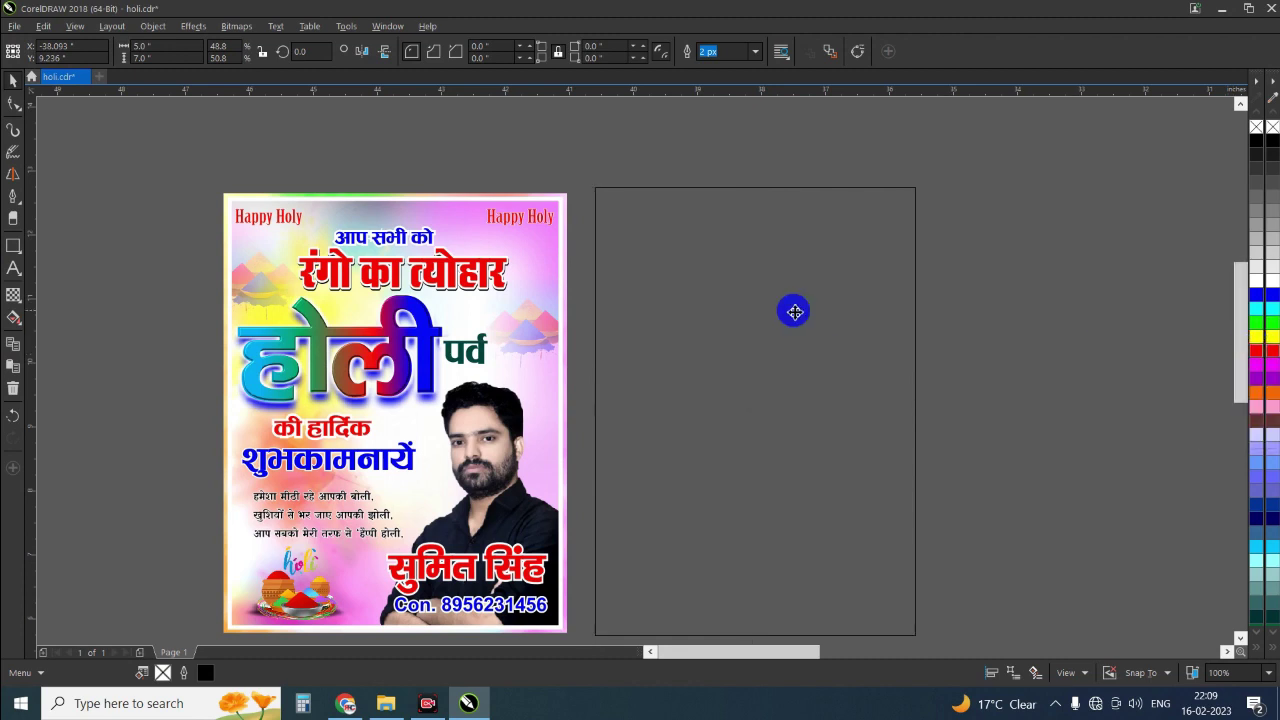
Step: Fill the empty rectangle with red
drag(1257, 347, 673, 305)
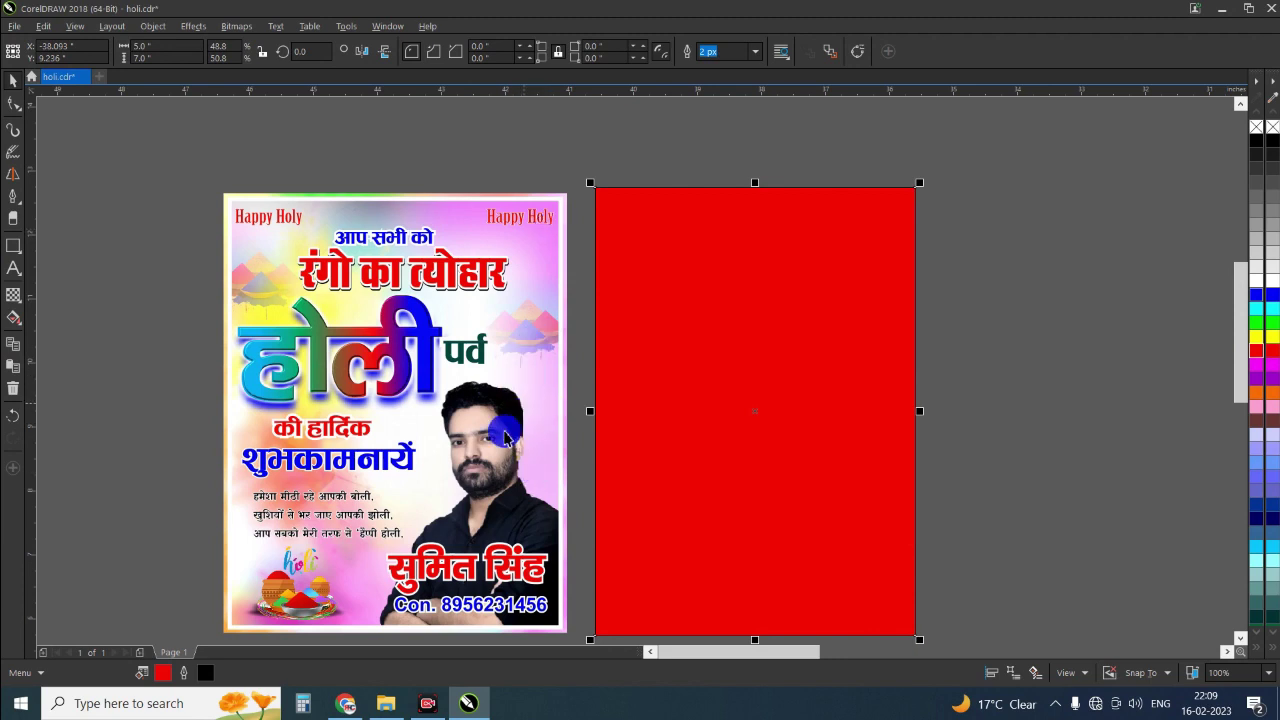
click(422, 503)
click(686, 400)
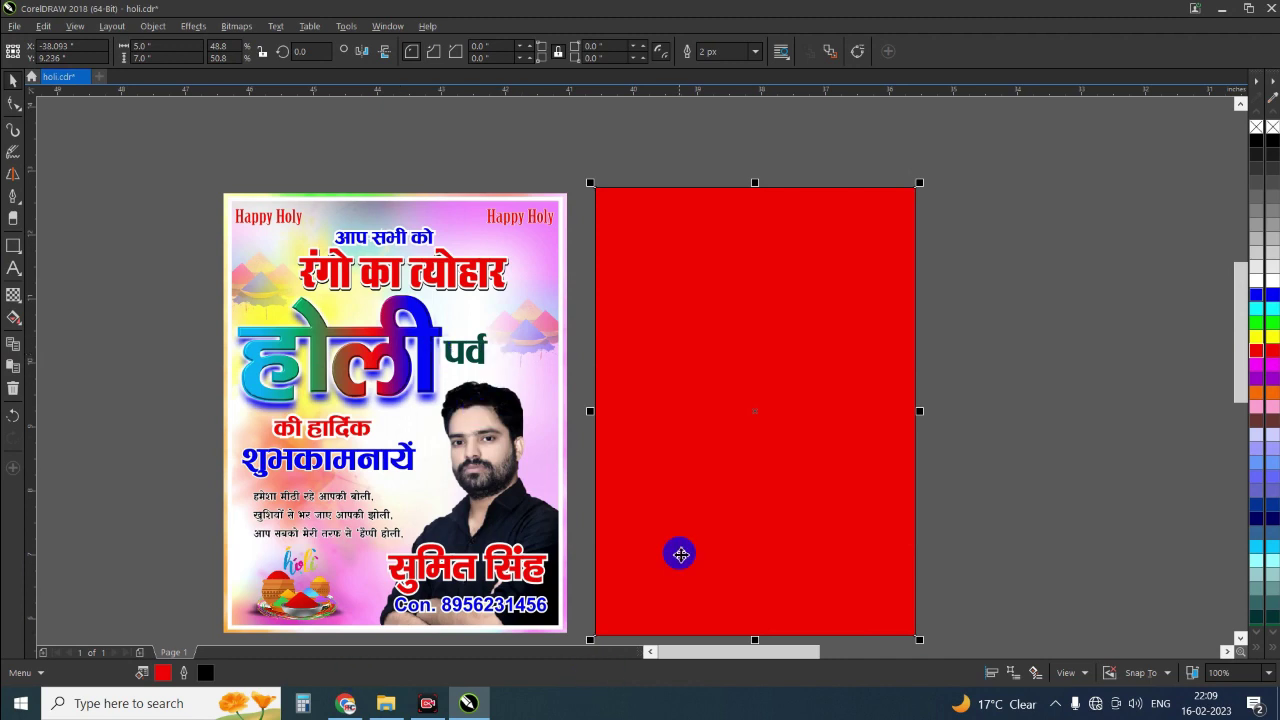
Step: Pull the colour-splash background image out to the right of the red rectangle
key(Escape)
drag(735, 418, 731, 418)
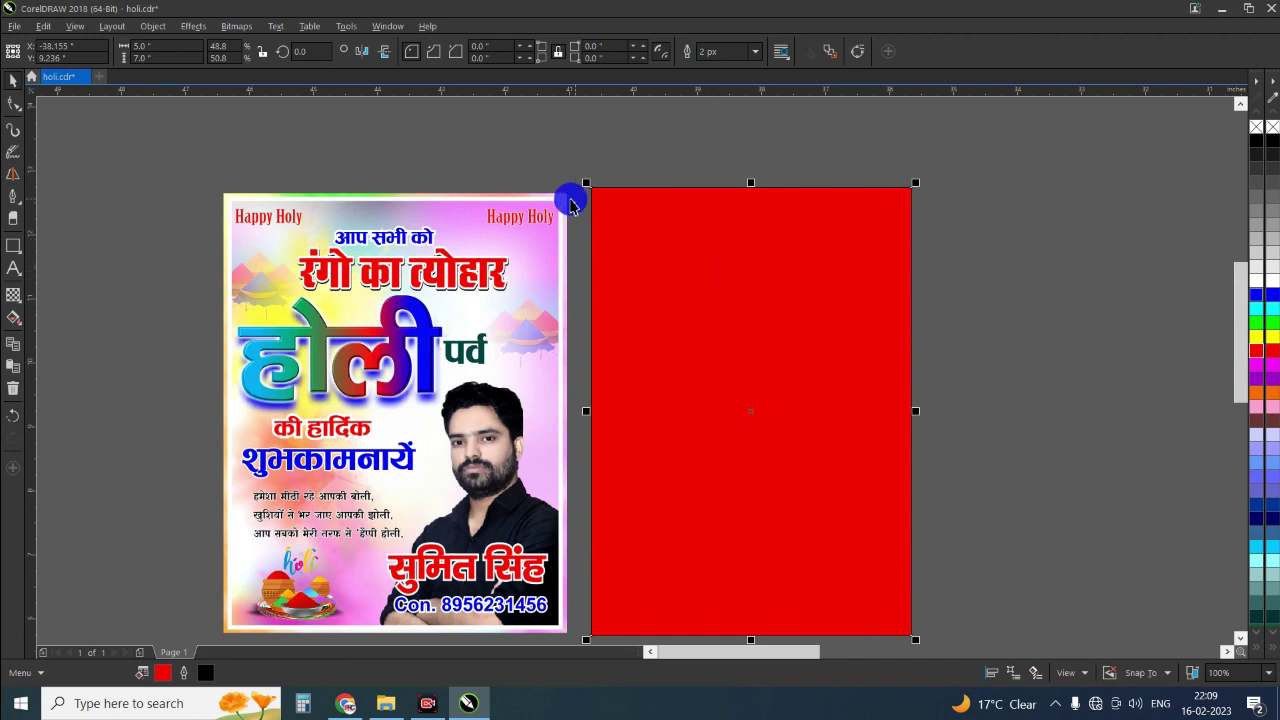
drag(563, 196, 1221, 188)
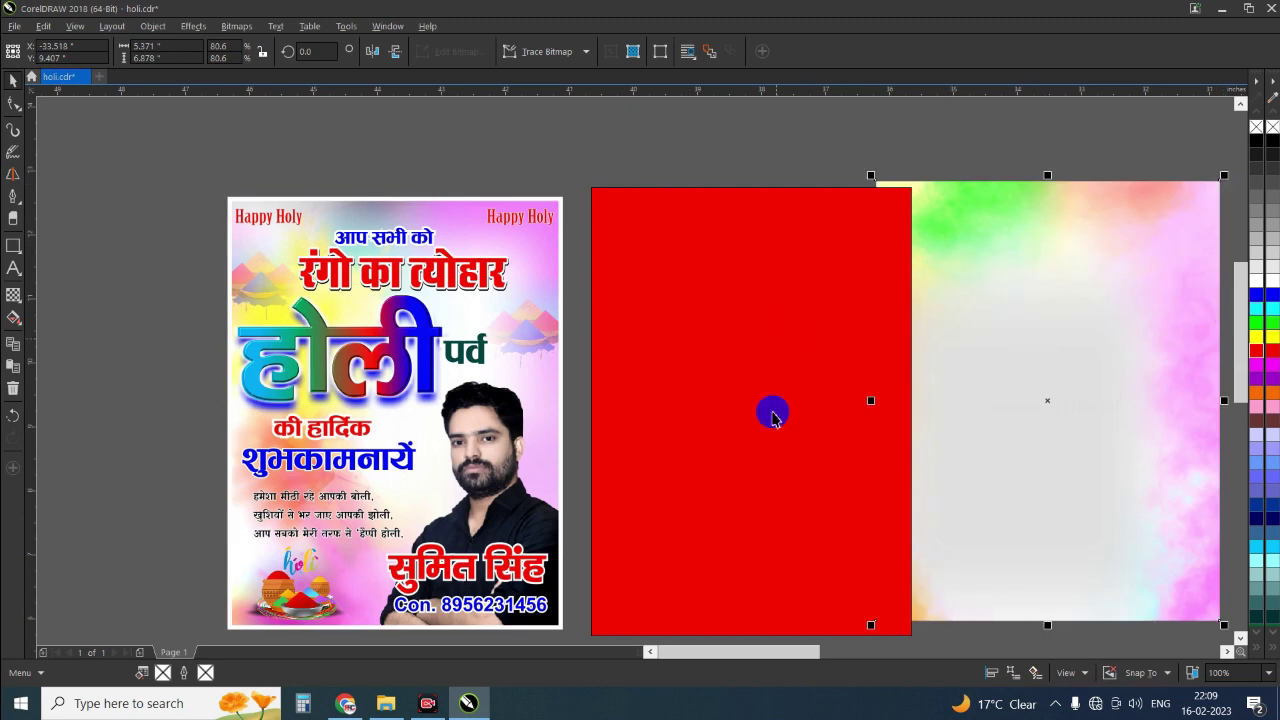
Step: Delete the red rectangle
click(666, 274)
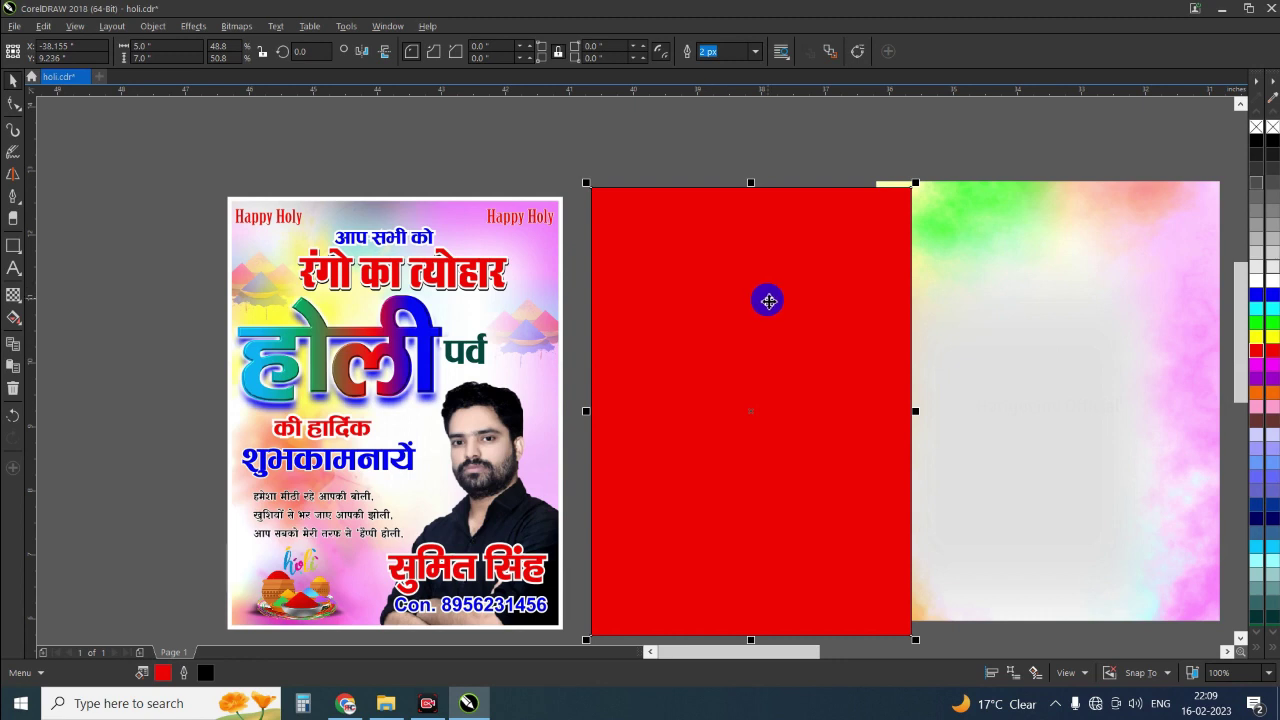
click(1041, 214)
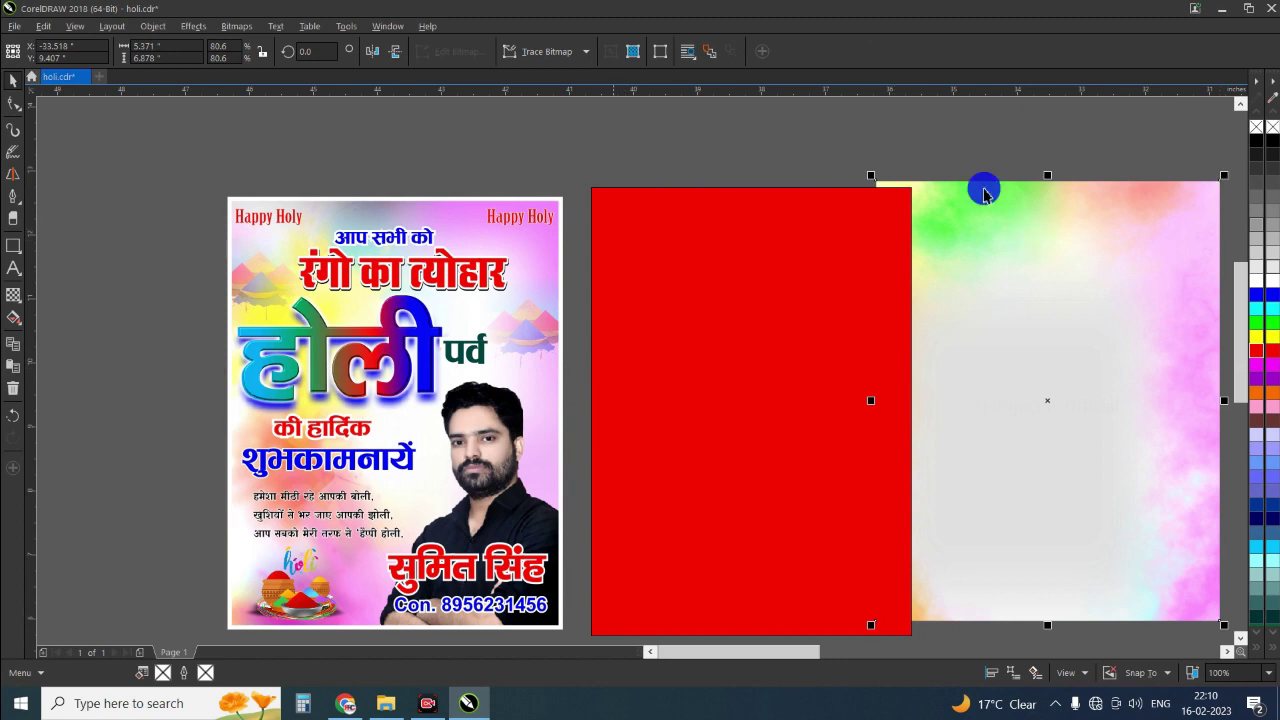
click(710, 327)
key(Delete)
Step: Move the background into the rectangle's place, shrink it to about 77% and narrow it slightly
drag(1091, 320, 804, 383)
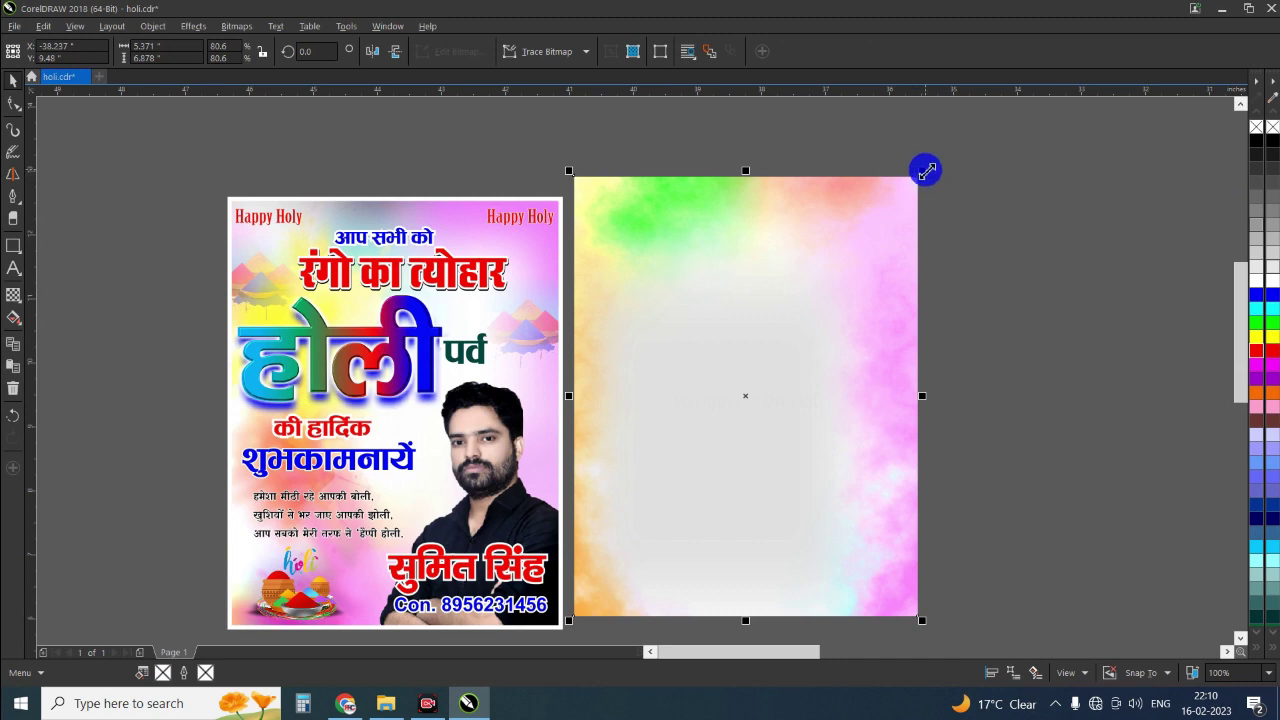
drag(923, 171, 919, 177)
drag(787, 285, 789, 297)
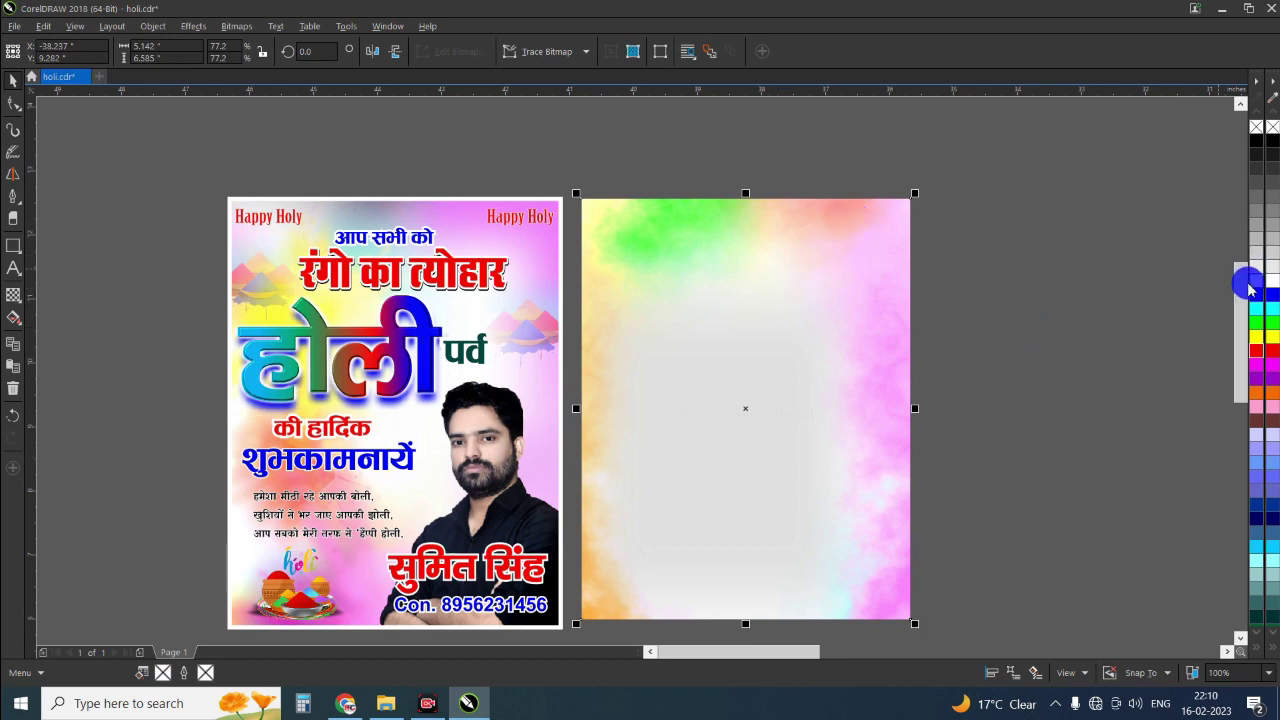
scroll(1244, 287, down, 1)
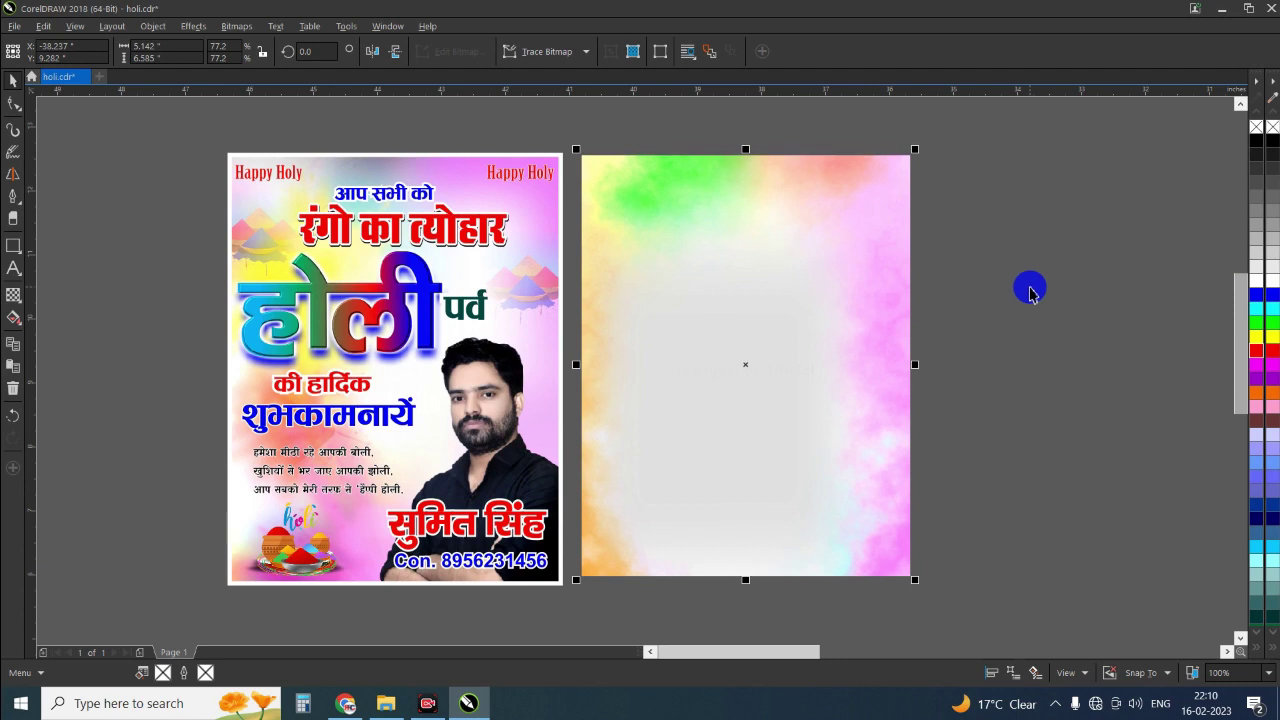
click(728, 346)
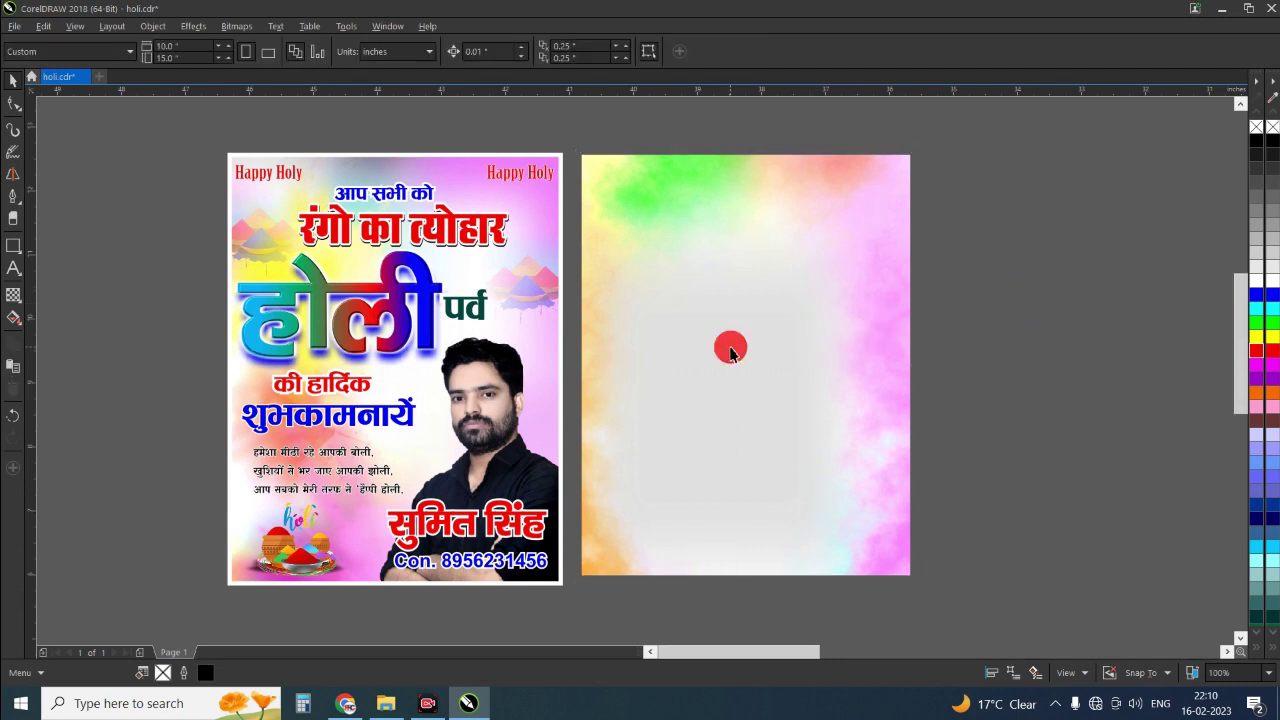
drag(917, 364, 904, 364)
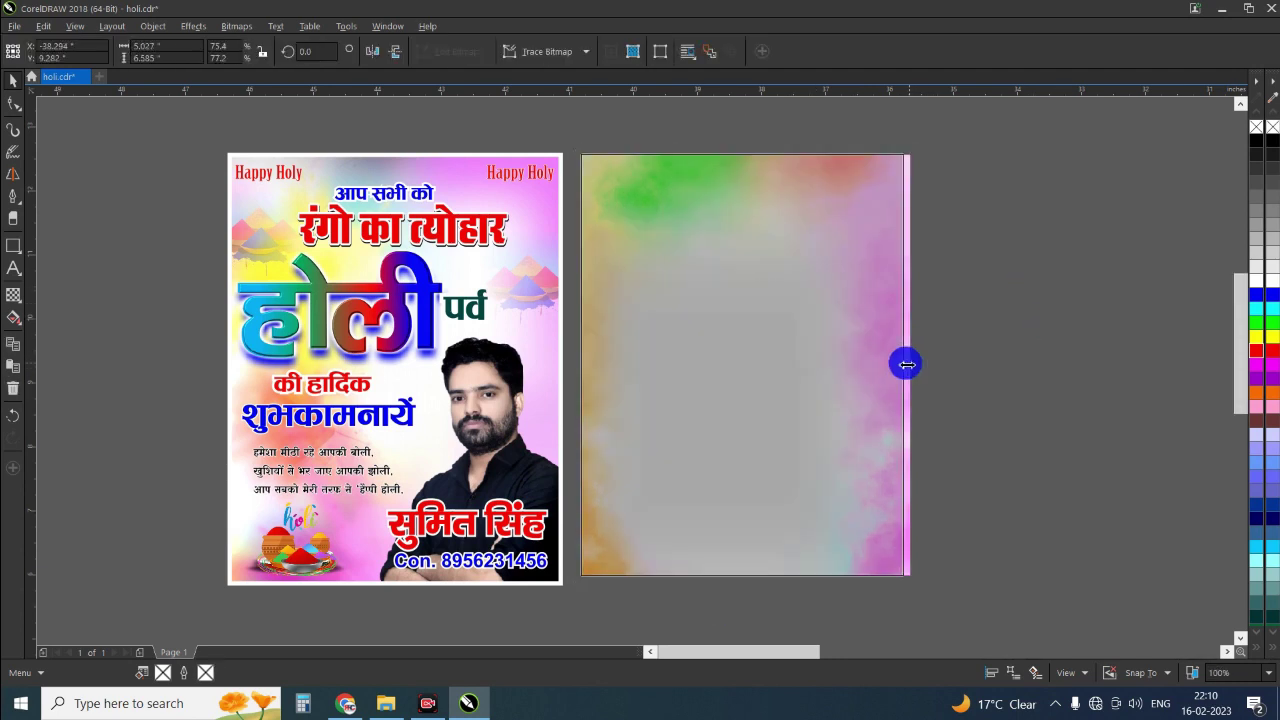
click(987, 358)
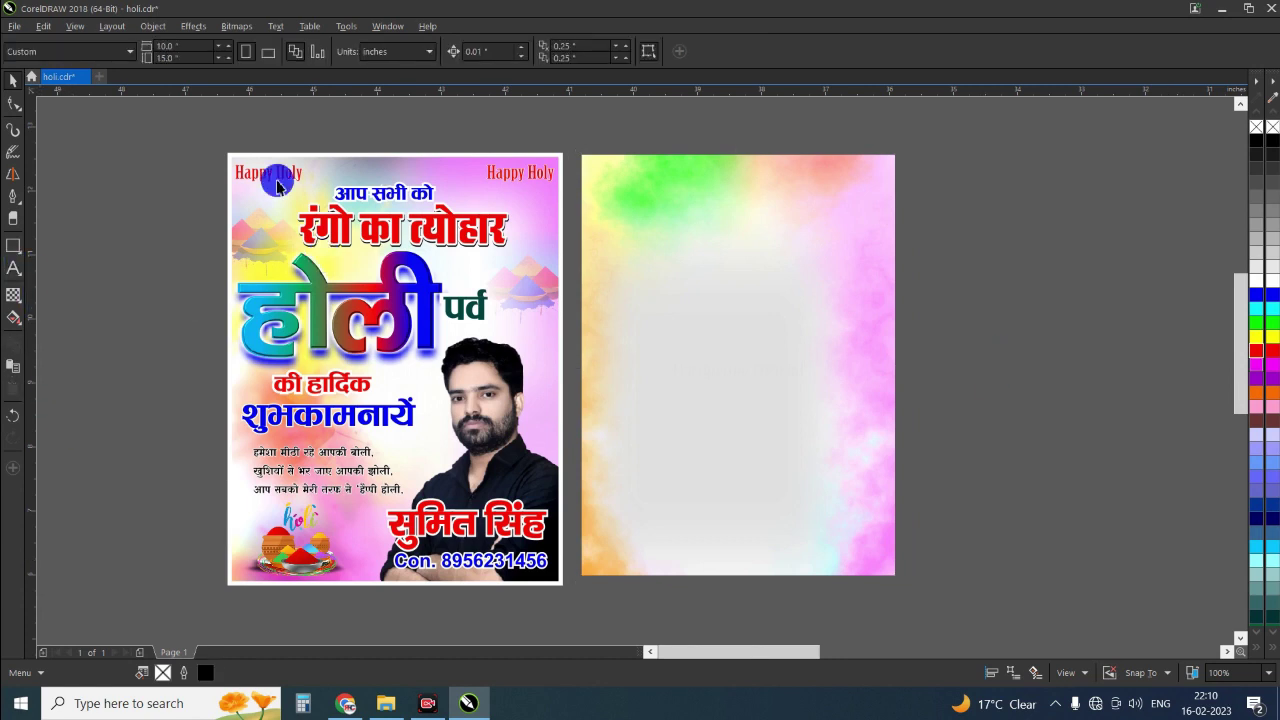
click(12, 268)
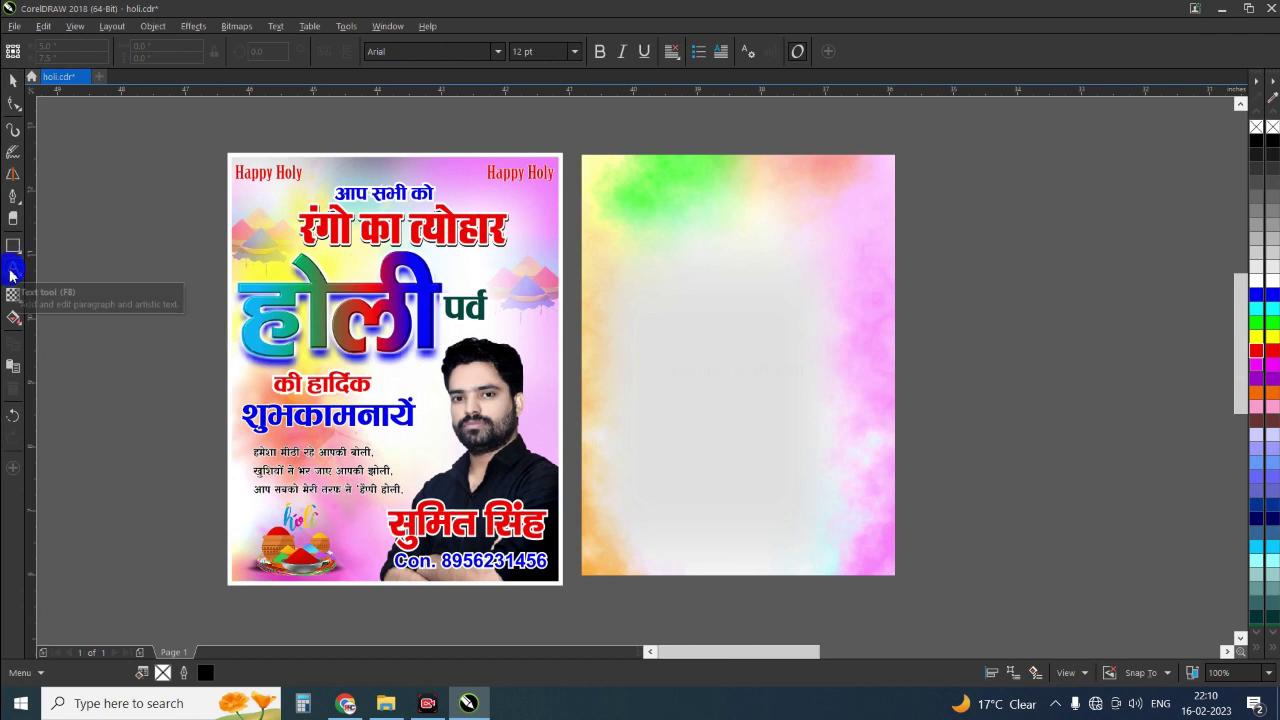
Step: Type a 'Happy Holi' text line at the colour-splash background's top-left
click(830, 203)
click(614, 178)
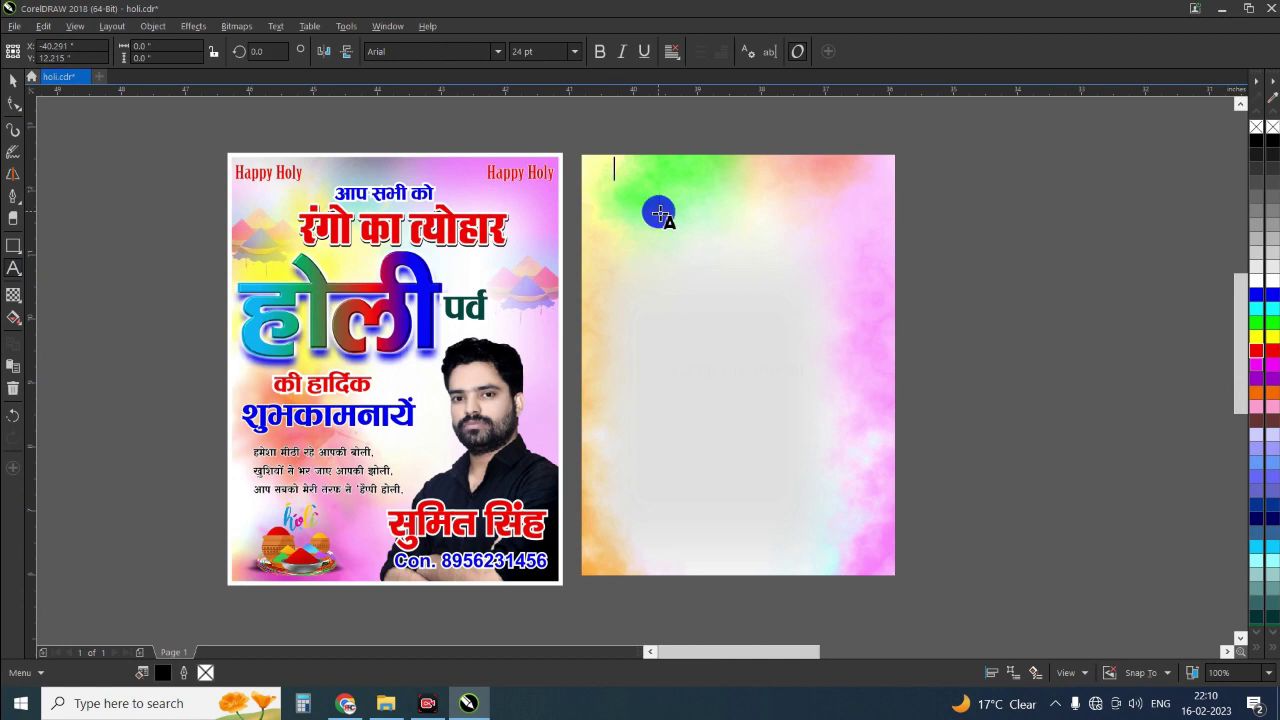
text(Happy Holi)
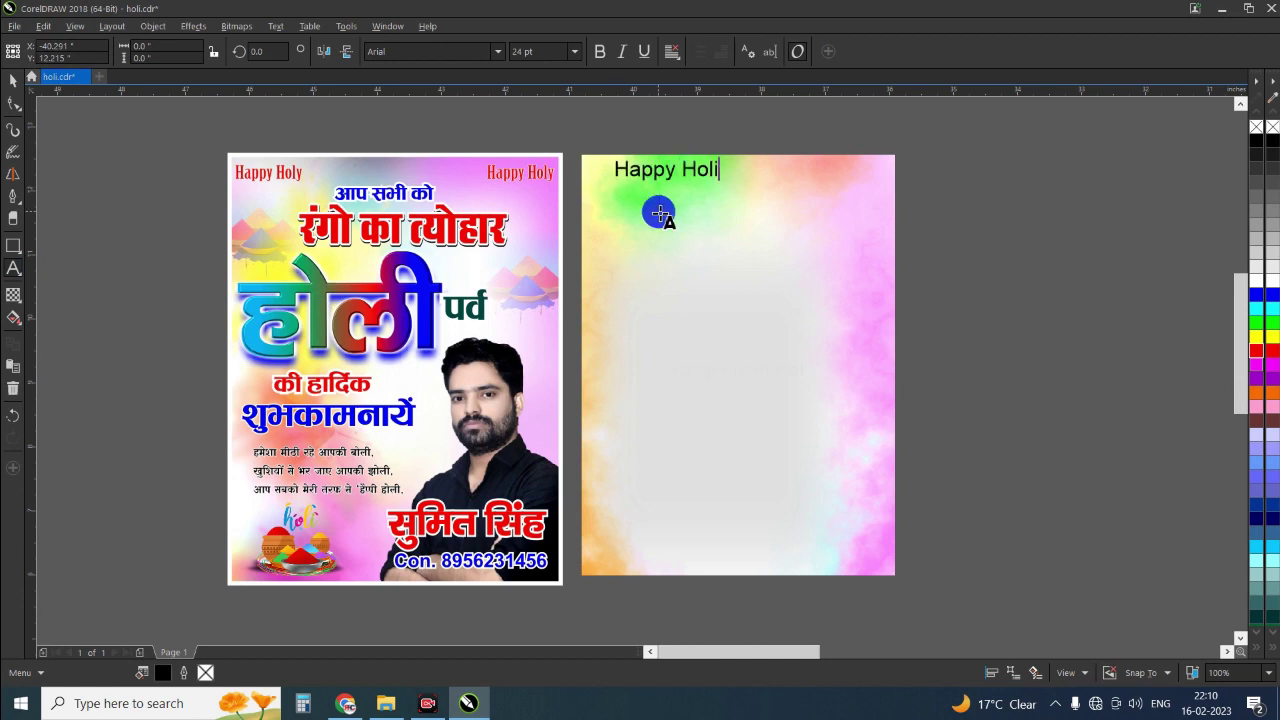
key(ctrl+space)
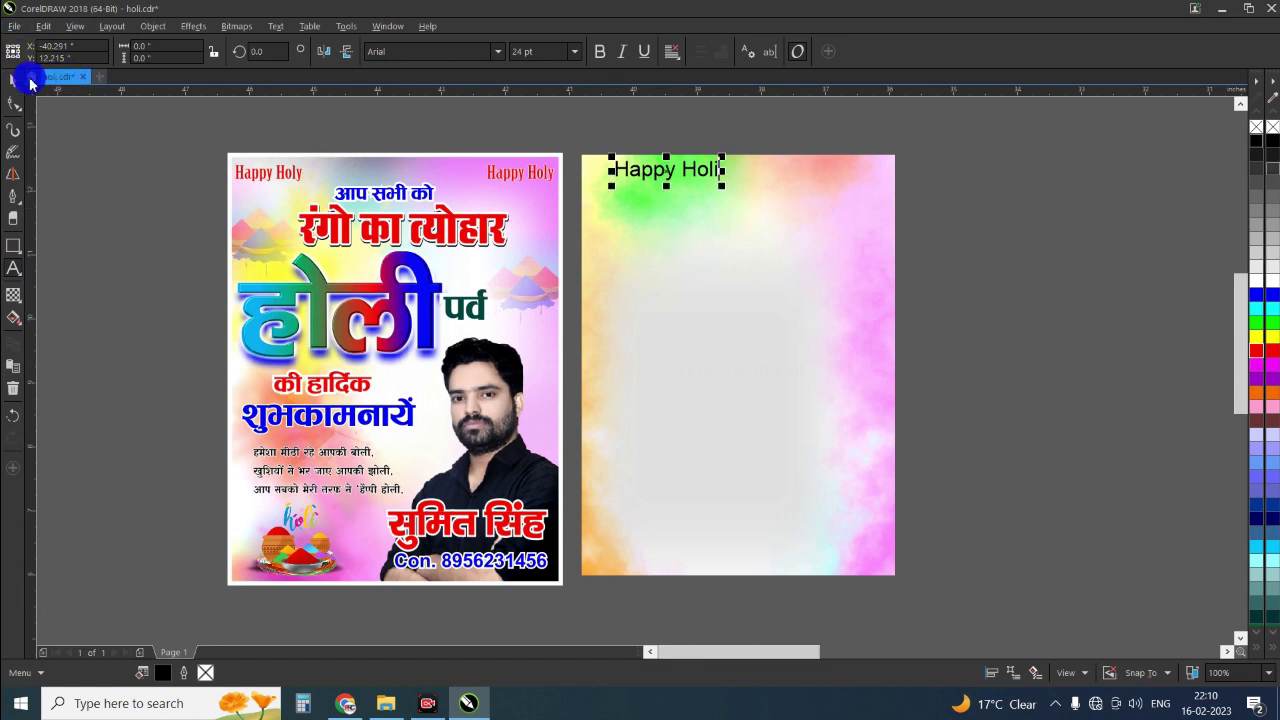
click(806, 189)
click(748, 177)
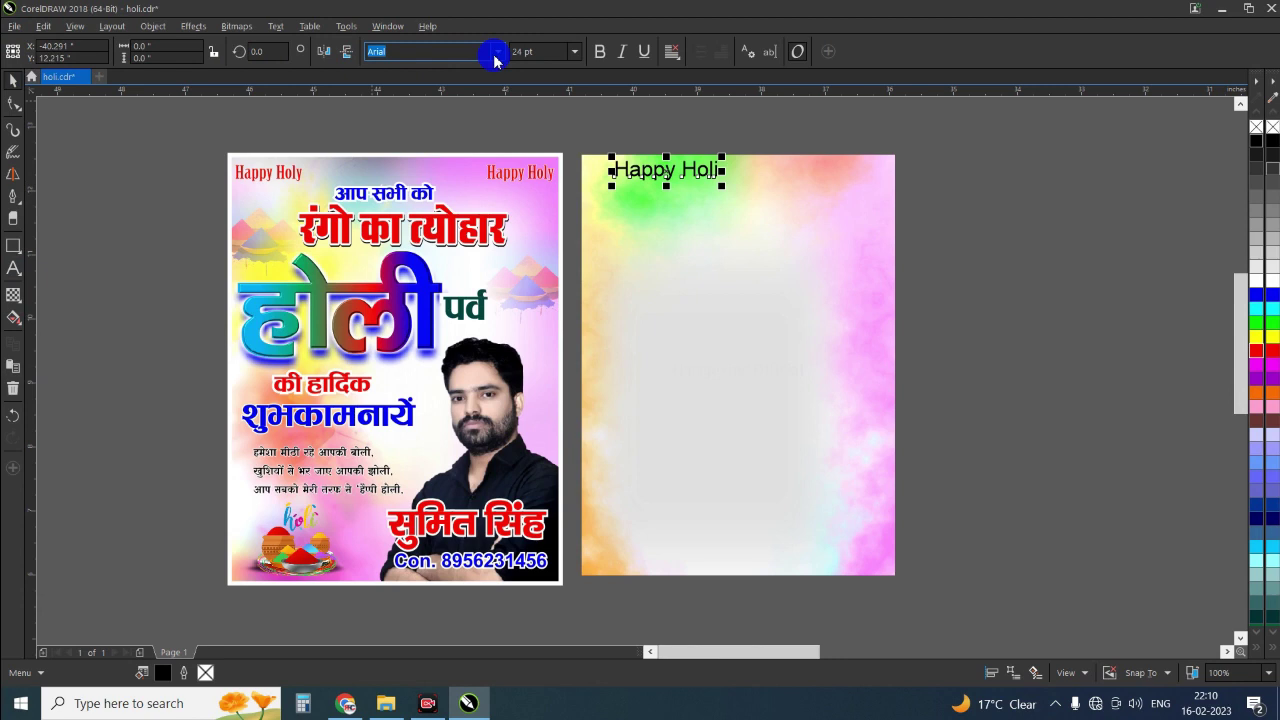
Step: Set the Happy Holi text in the ChunkFive font
click(494, 58)
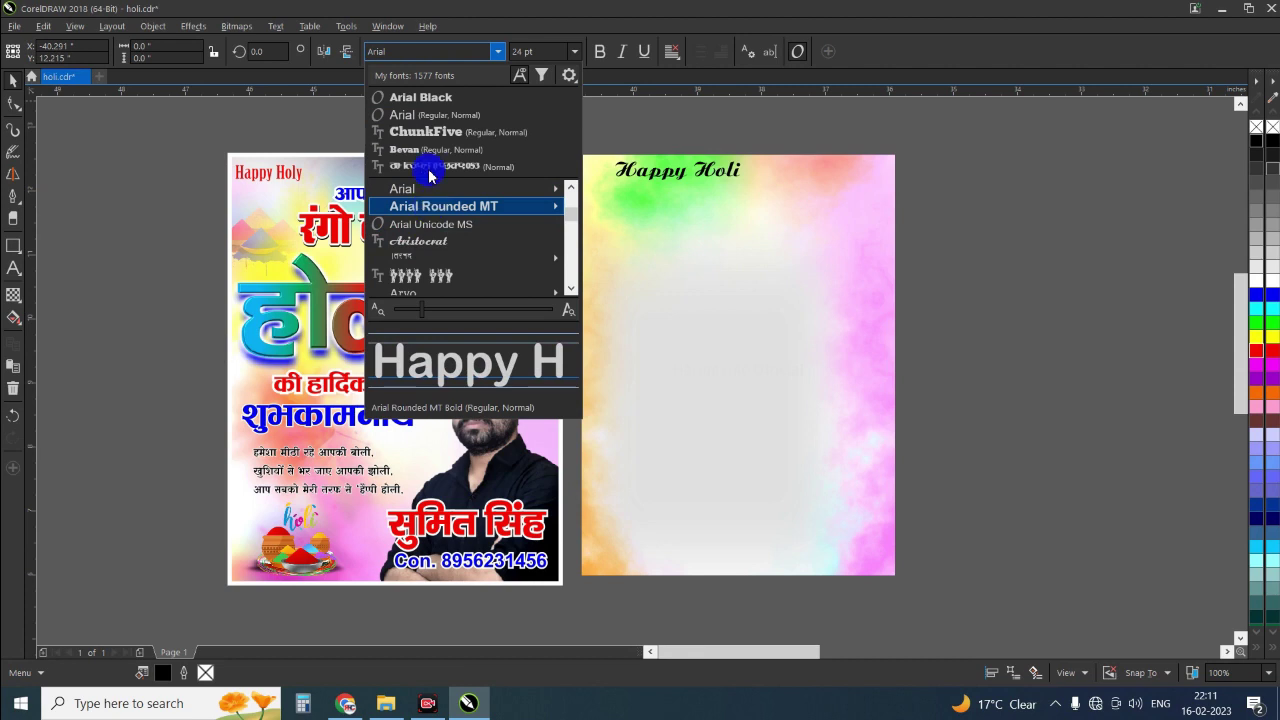
click(431, 134)
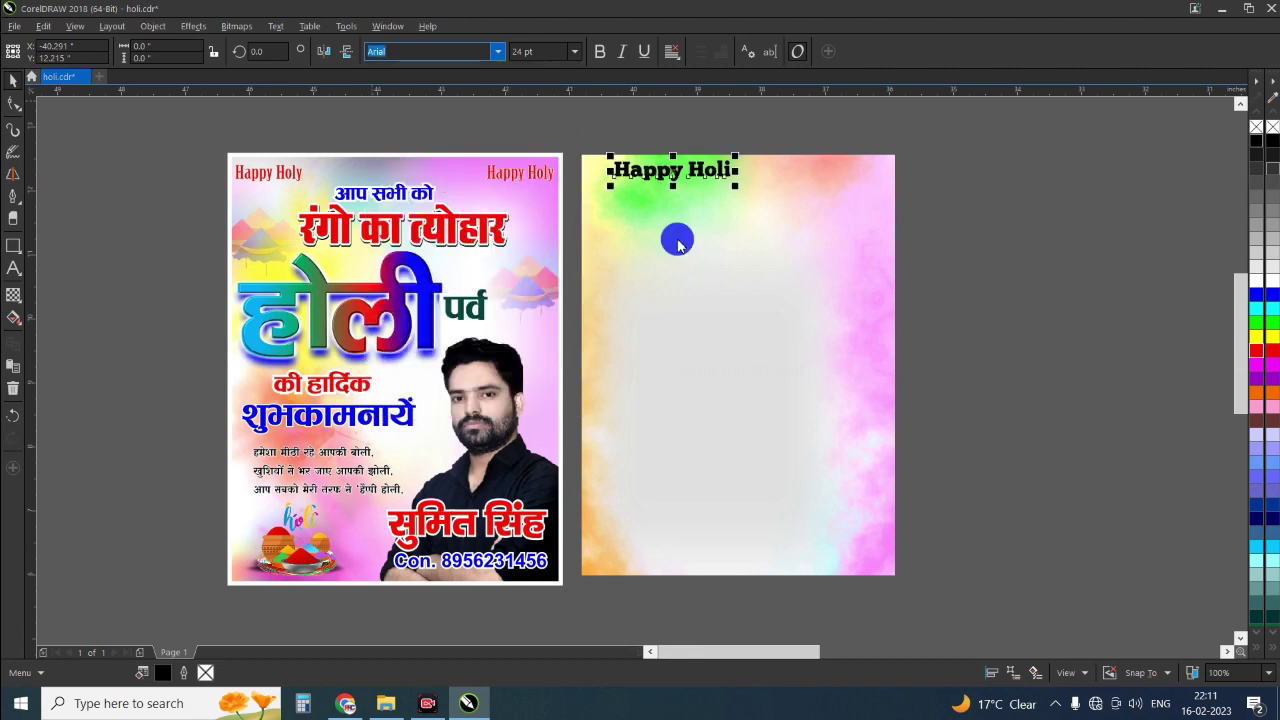
drag(697, 171, 667, 176)
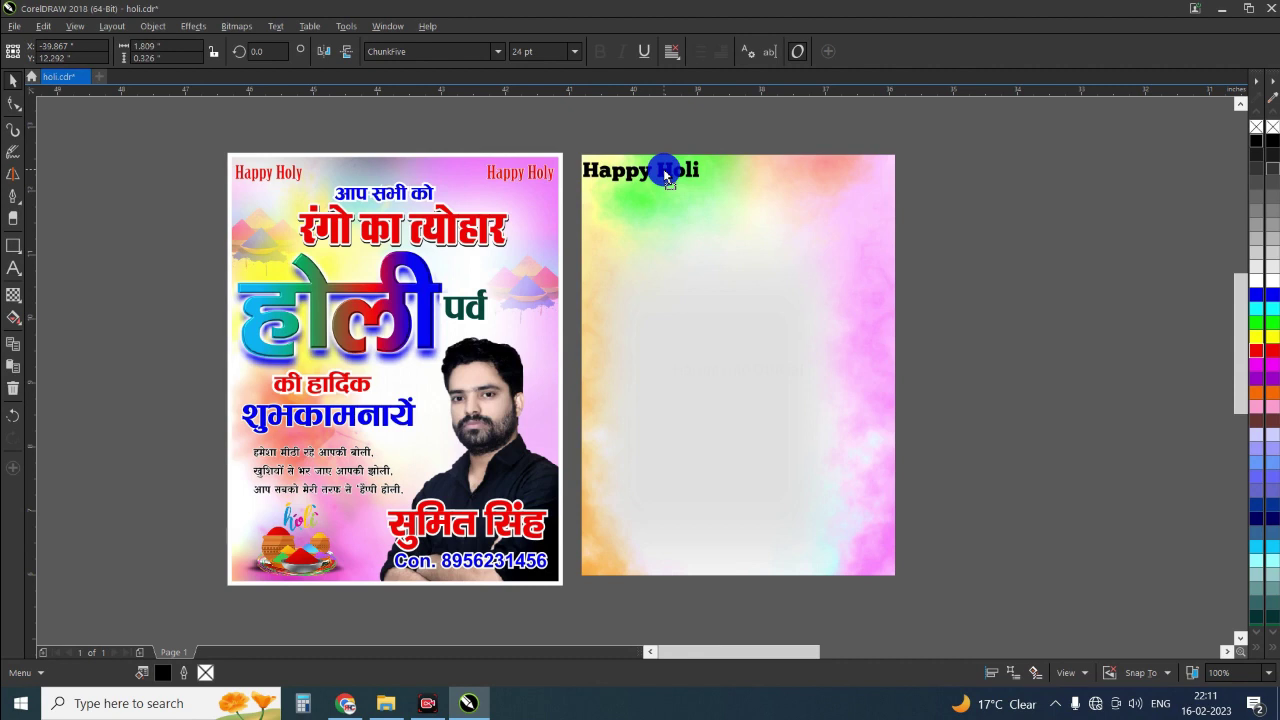
Step: Zoom in, nudge Happy Holi into the top-left corner and fill it red
key(z)
drag(567, 148, 912, 276)
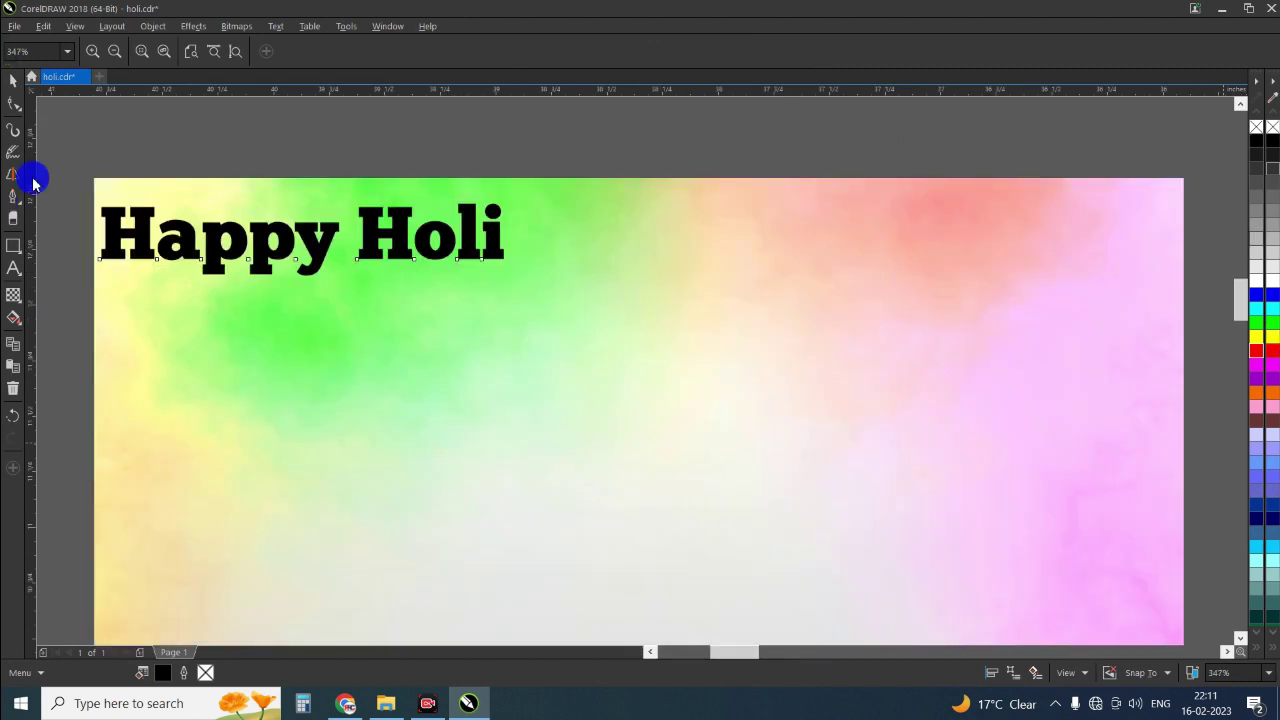
click(13, 80)
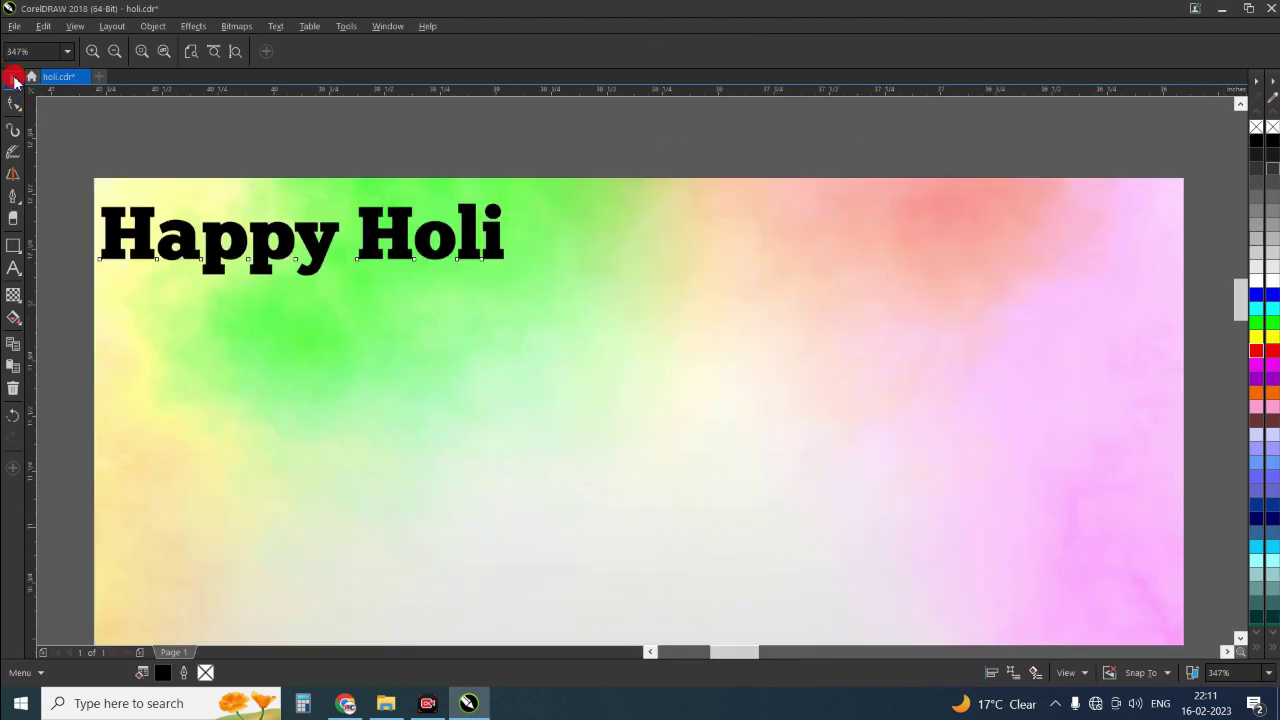
click(241, 237)
drag(240, 246, 254, 238)
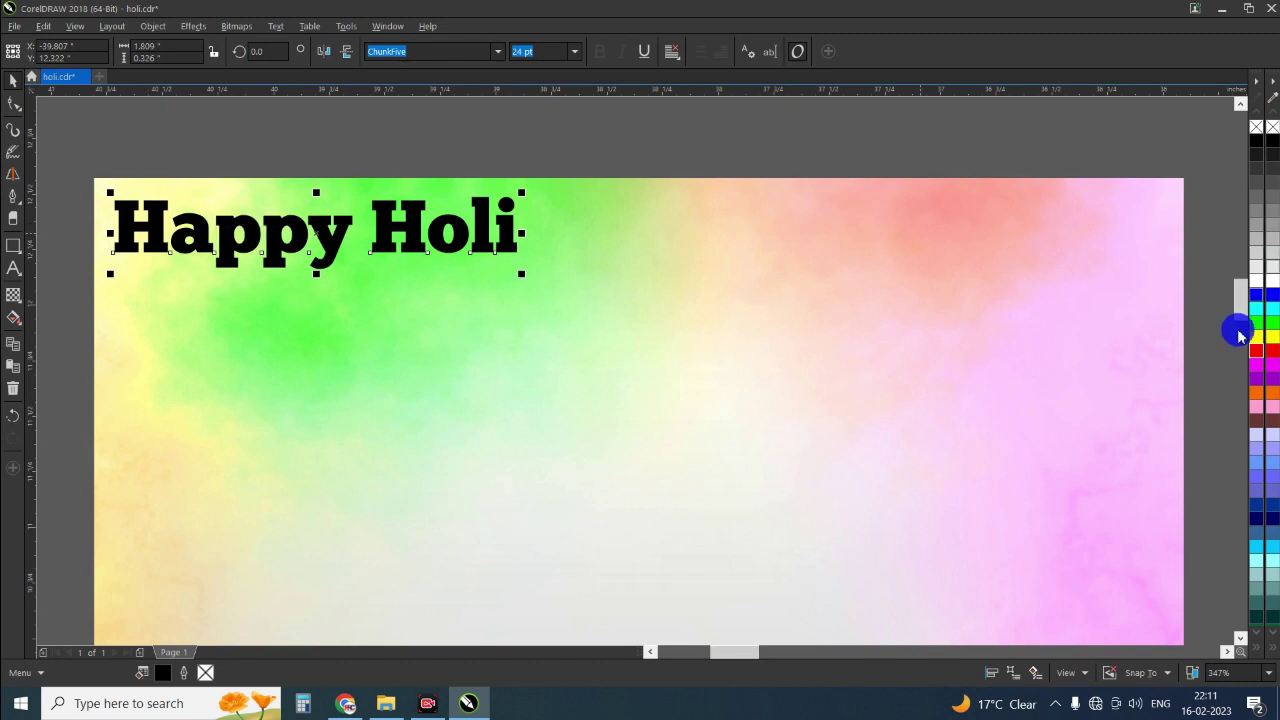
drag(1262, 349, 166, 243)
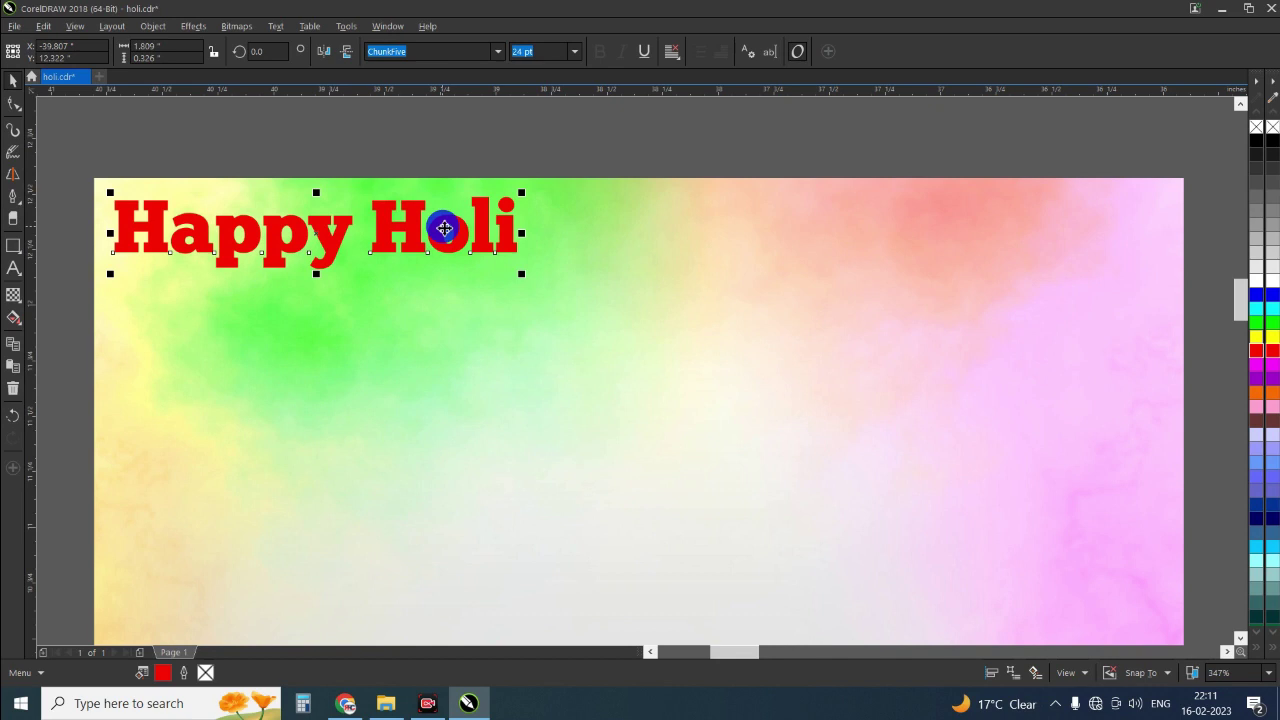
Step: Give Happy Holi an 8 px white outline placed behind the fill
key(F12)
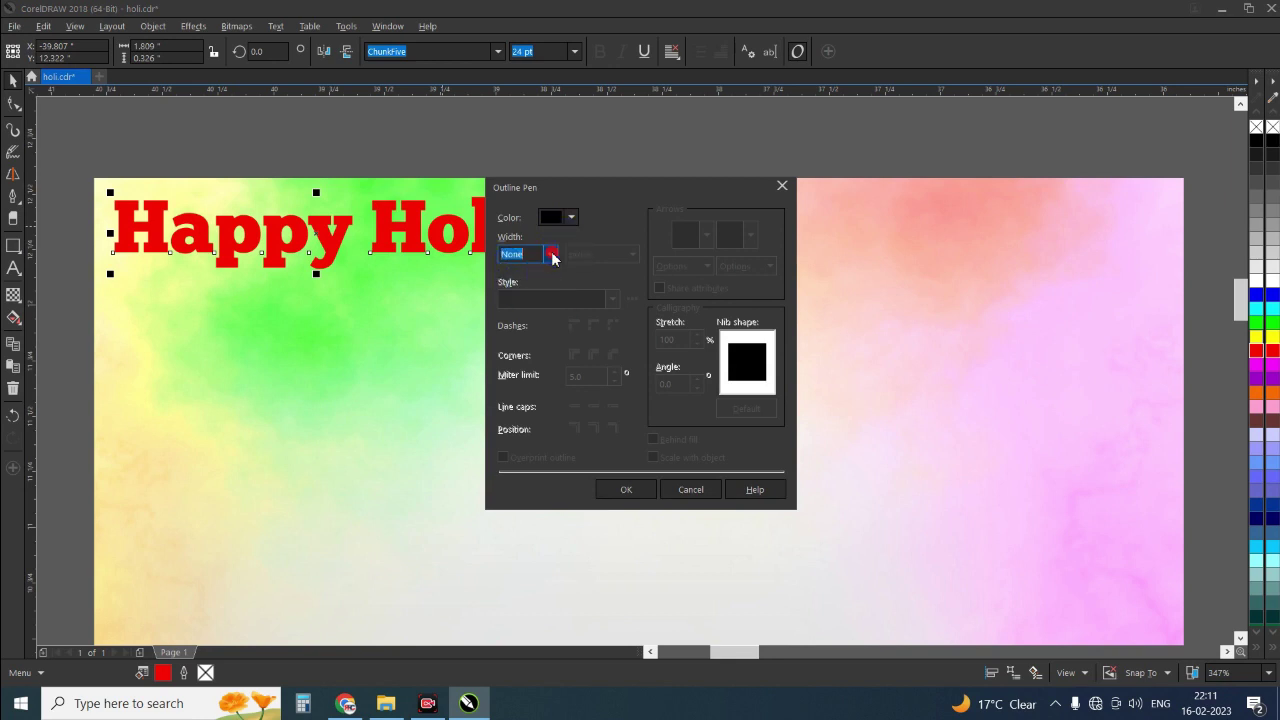
click(550, 254)
click(514, 344)
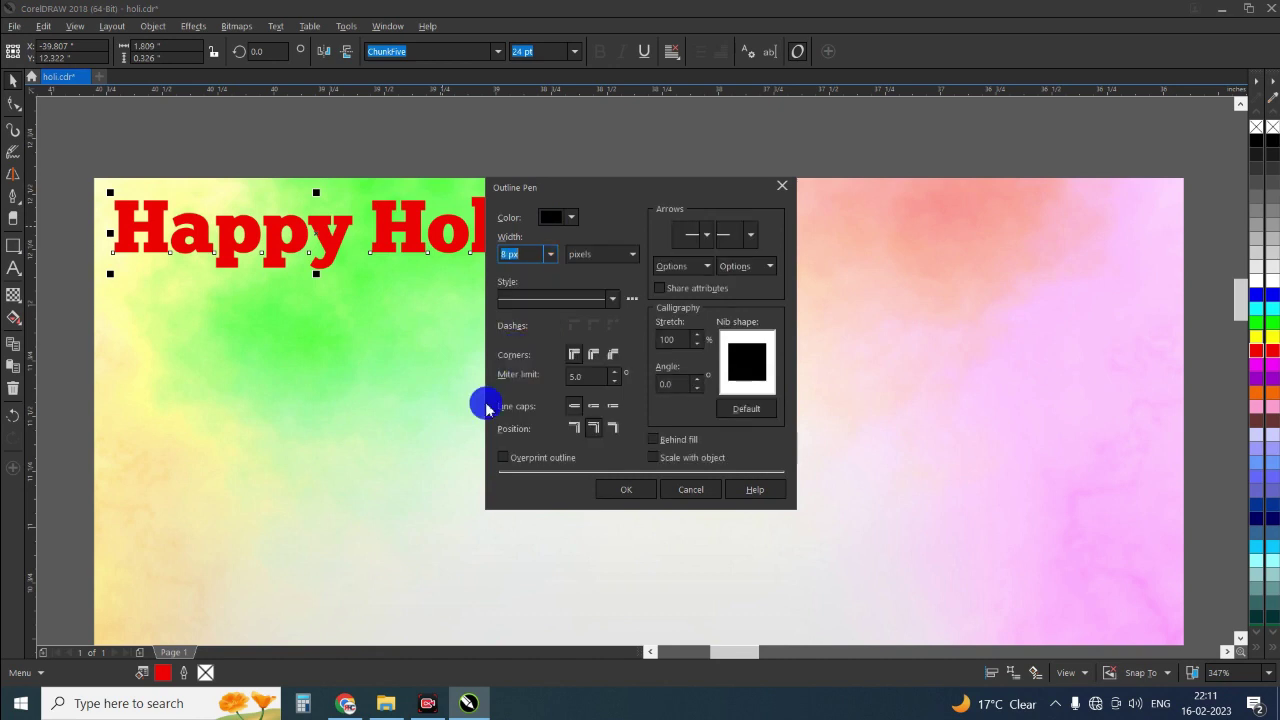
click(654, 440)
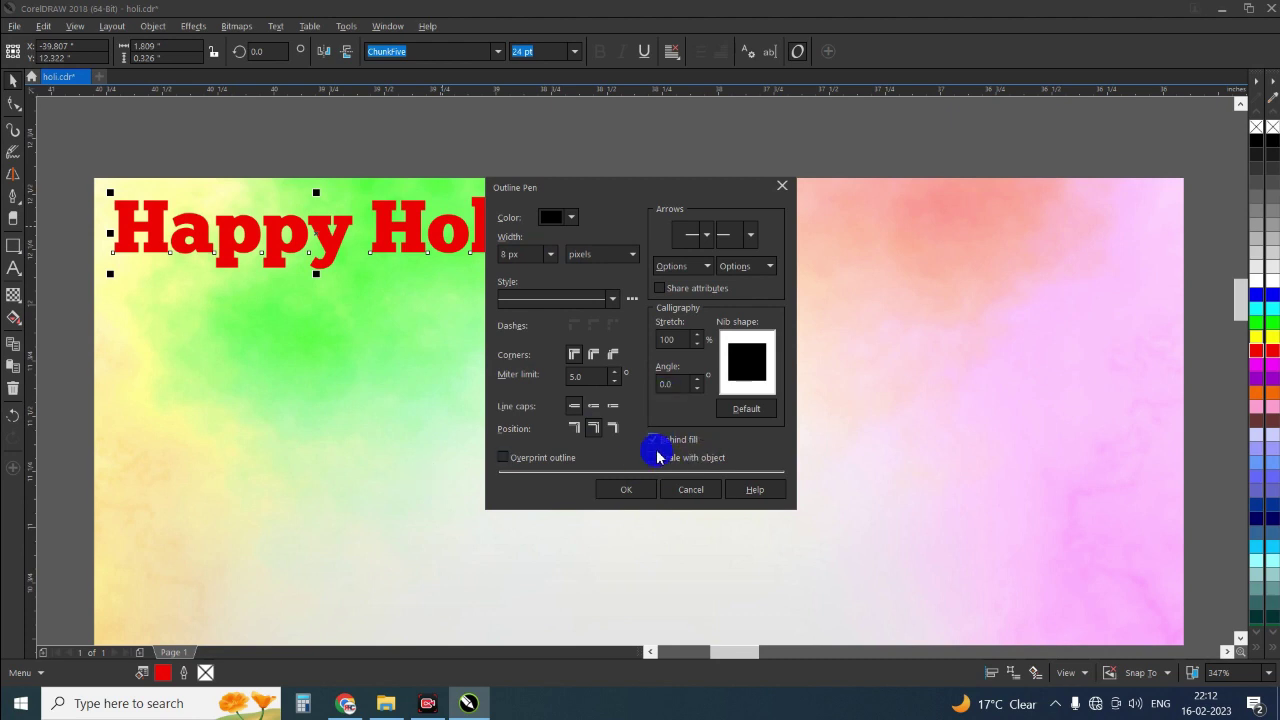
click(548, 219)
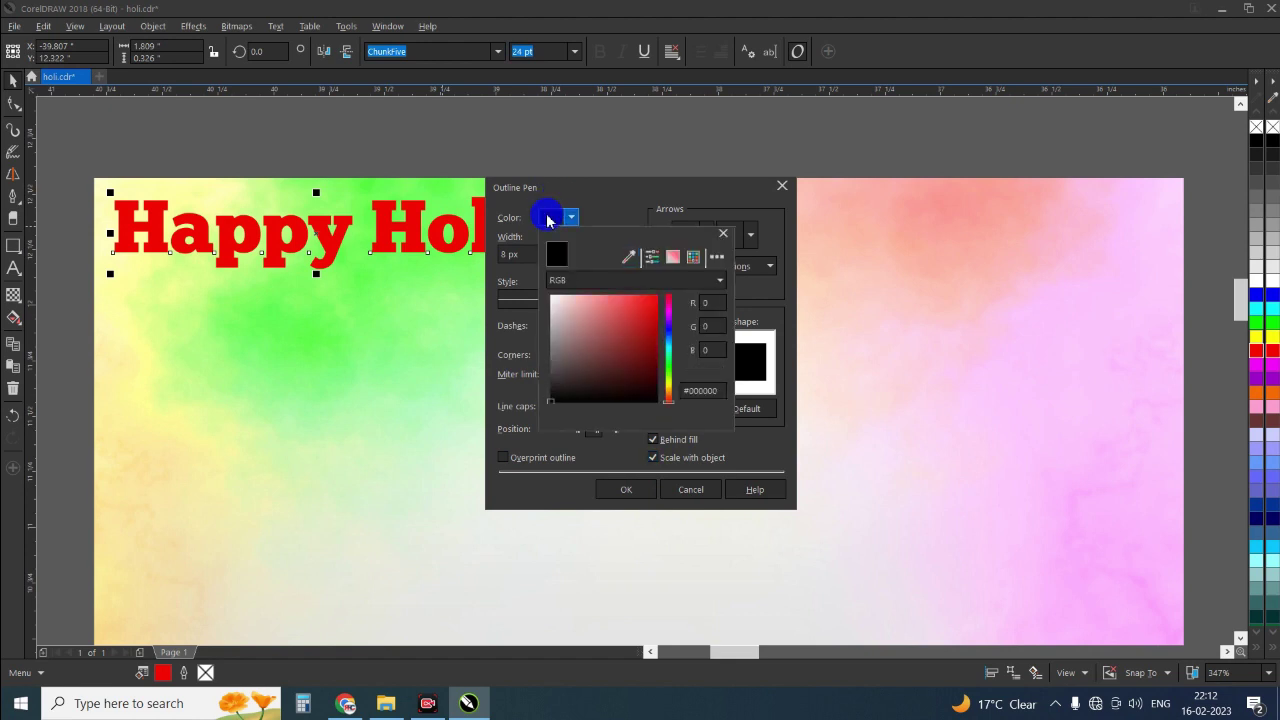
click(553, 300)
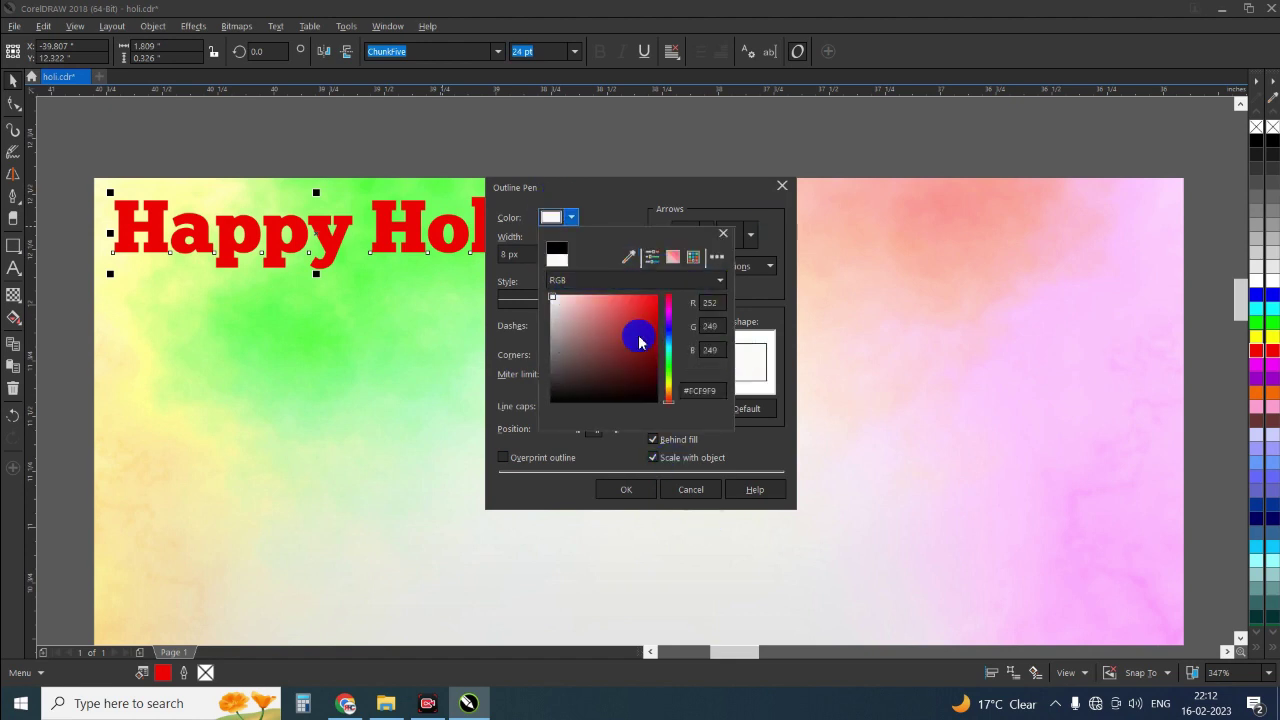
click(640, 492)
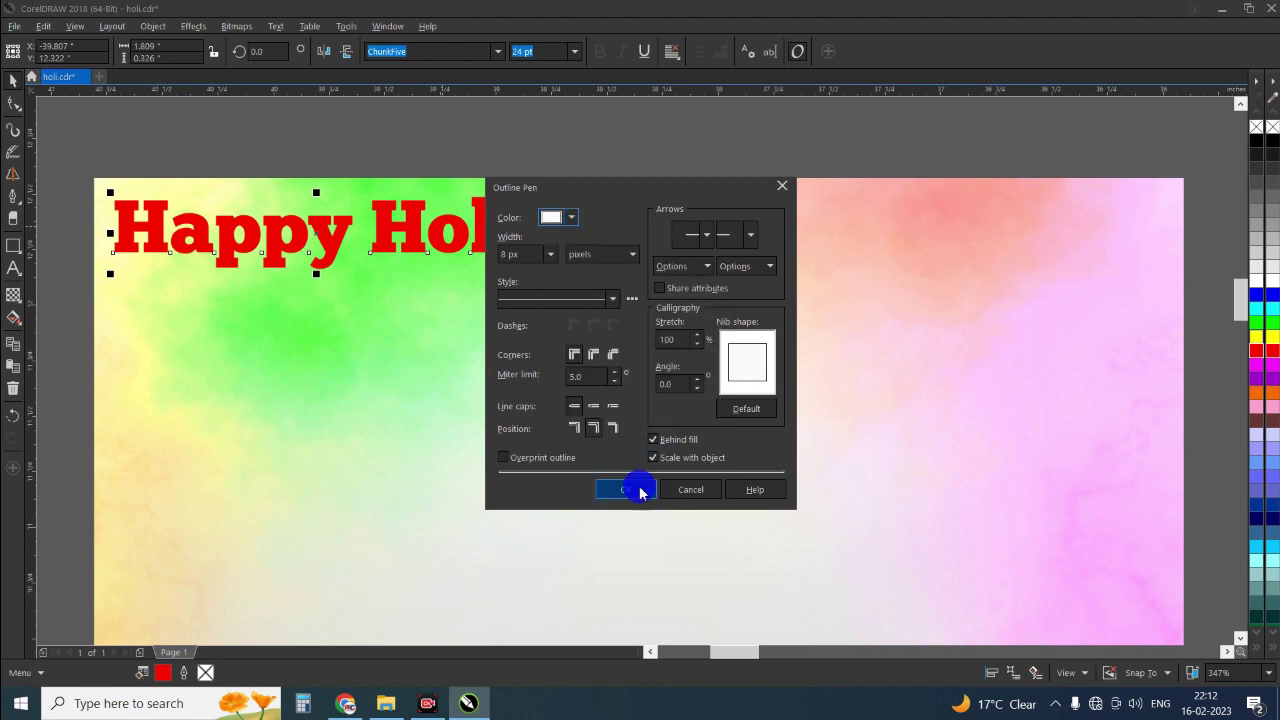
click(621, 490)
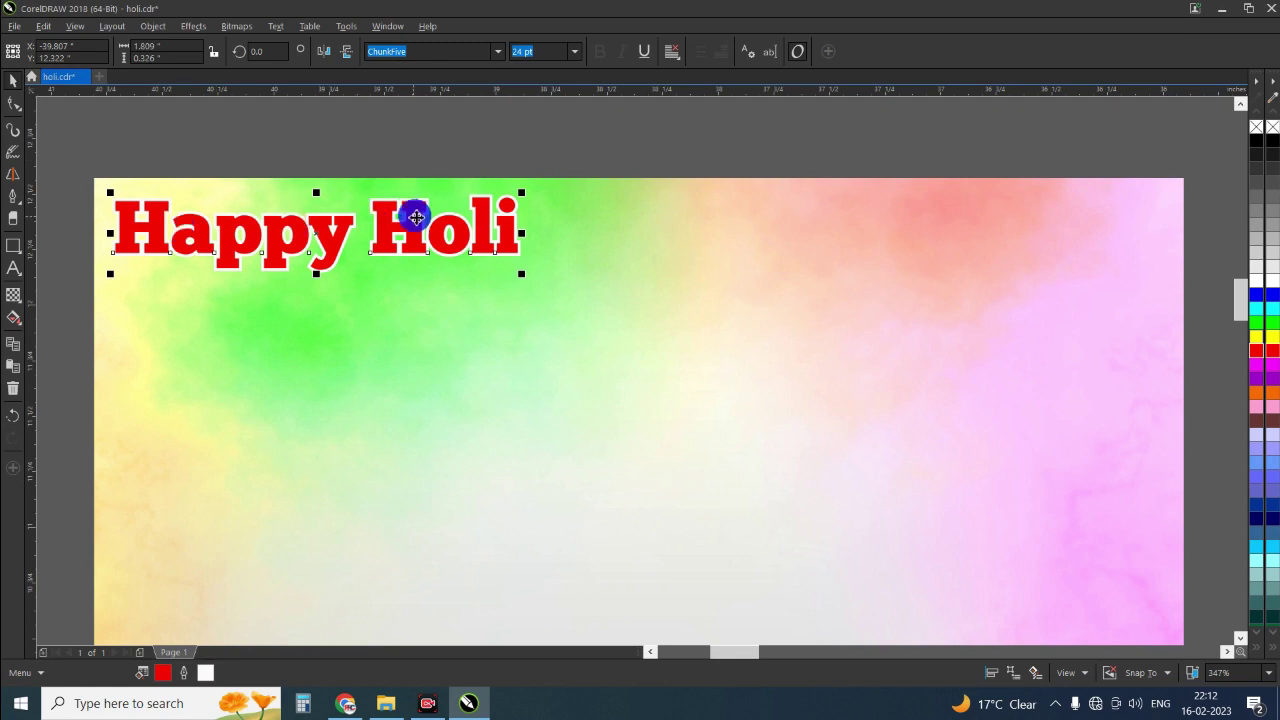
Step: Shrink the Happy Holi text to about 18 pt
scroll(408, 200, up, 3)
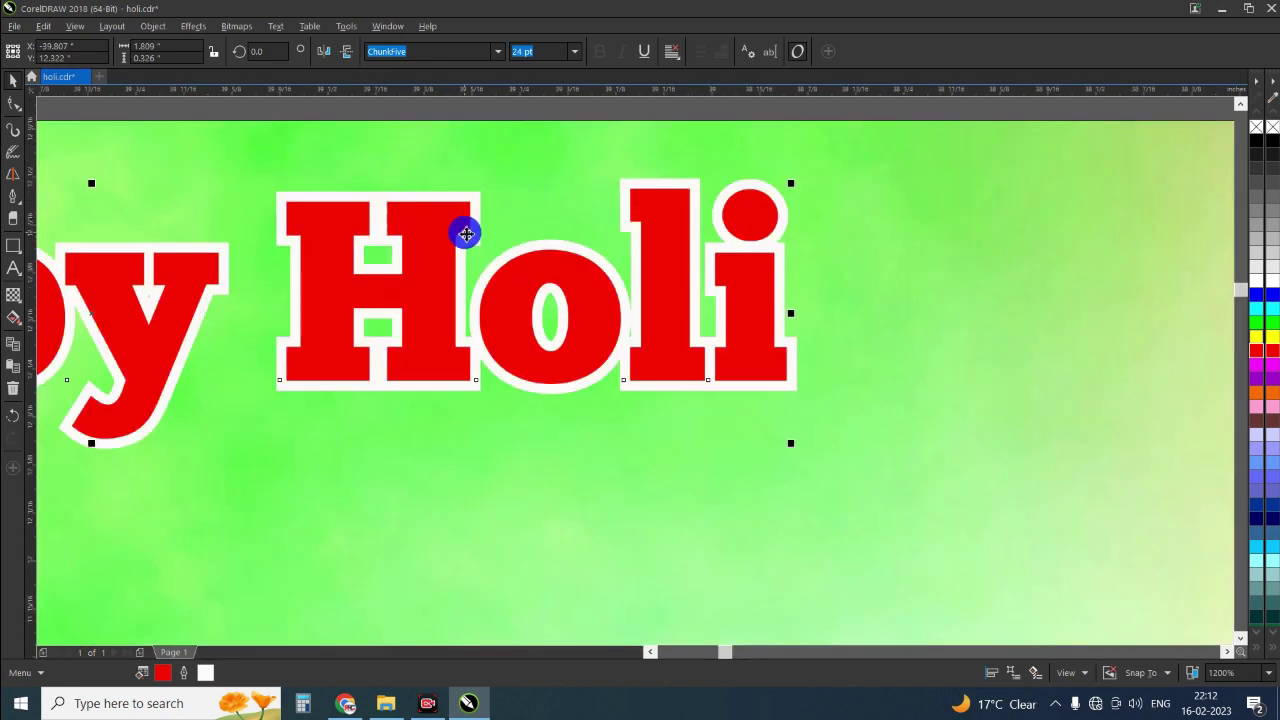
scroll(497, 274, down, 2)
scroll(497, 274, down, 1)
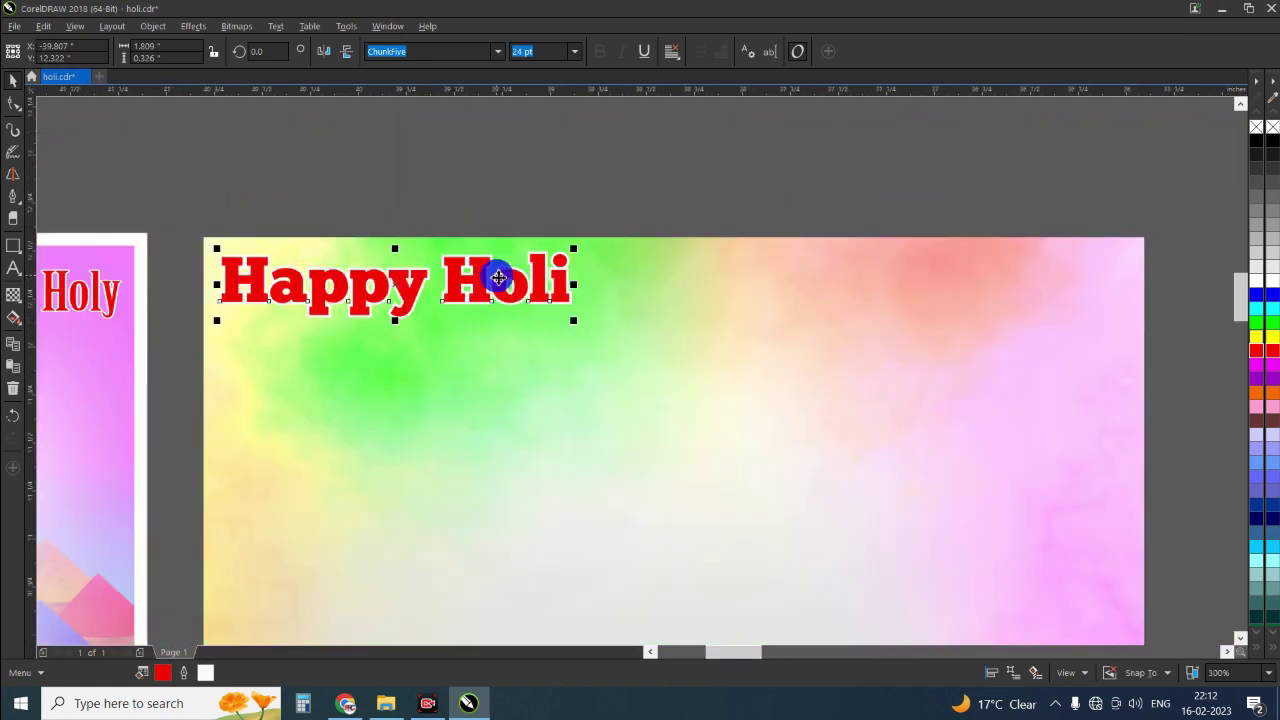
click(523, 230)
click(508, 296)
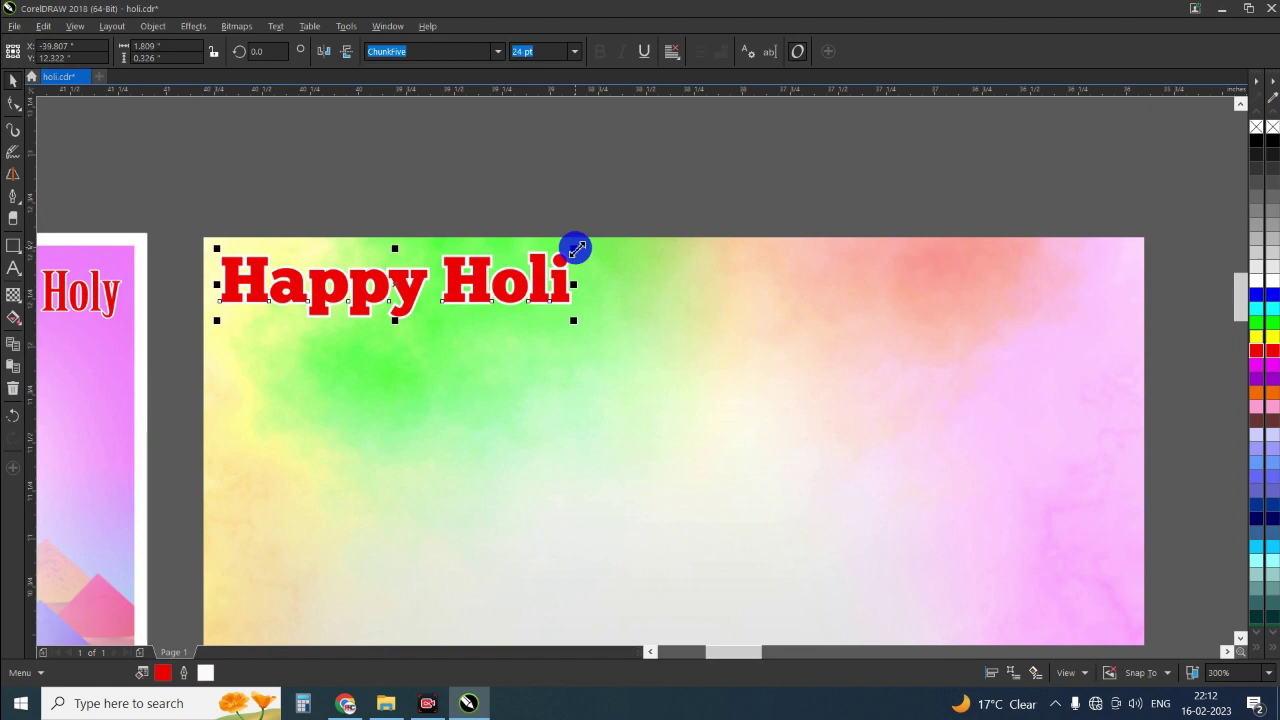
drag(576, 249, 394, 273)
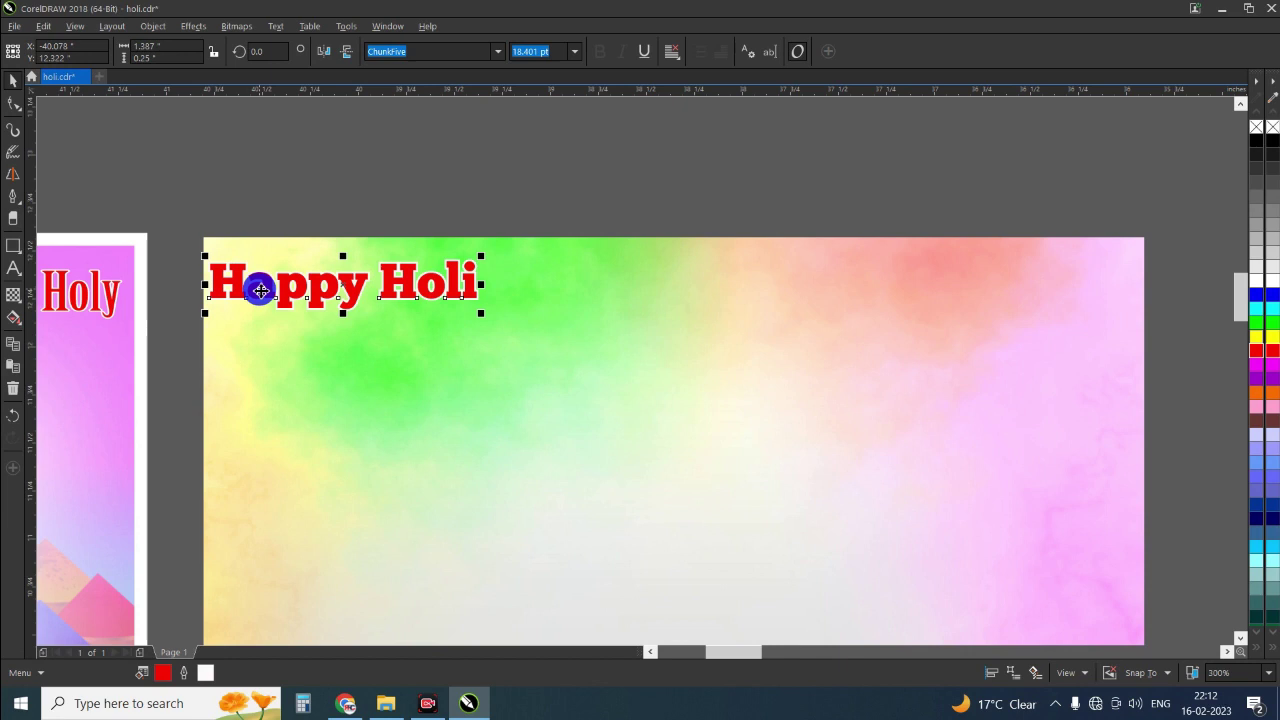
Step: Place a copy of Happy Holi in the background's top-right corner
drag(260, 290, 916, 280)
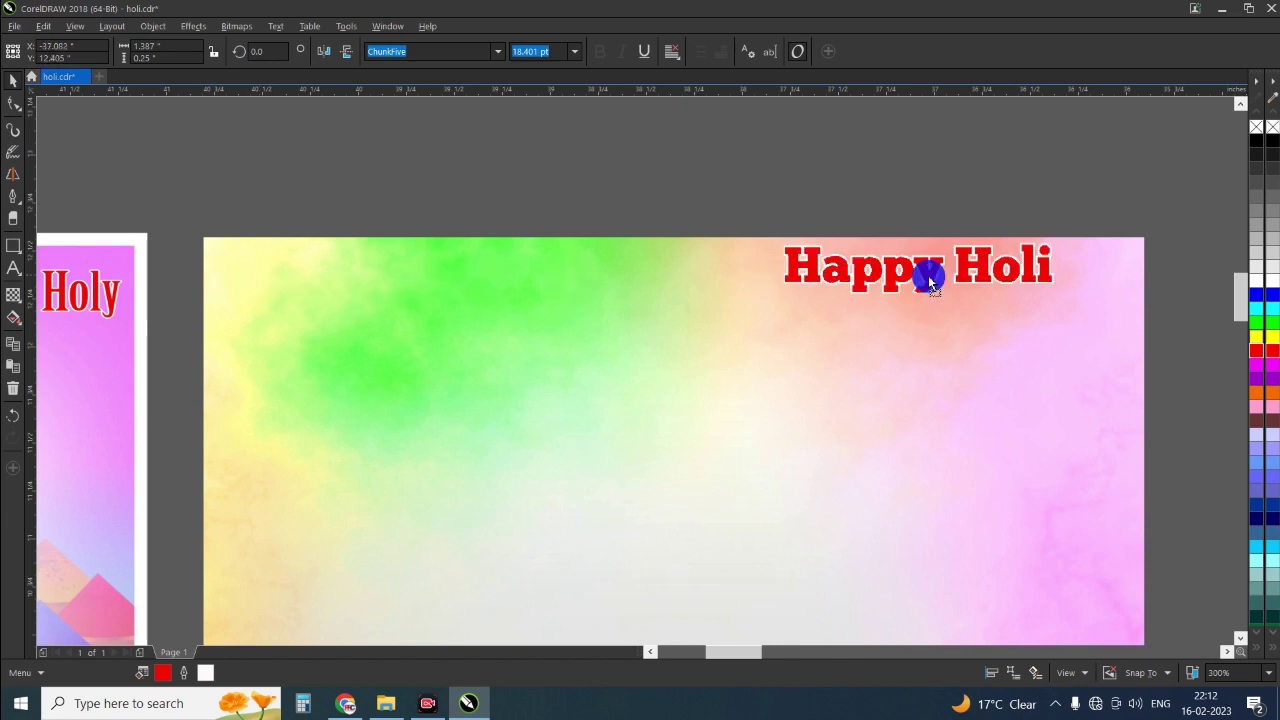
right_click(912, 279)
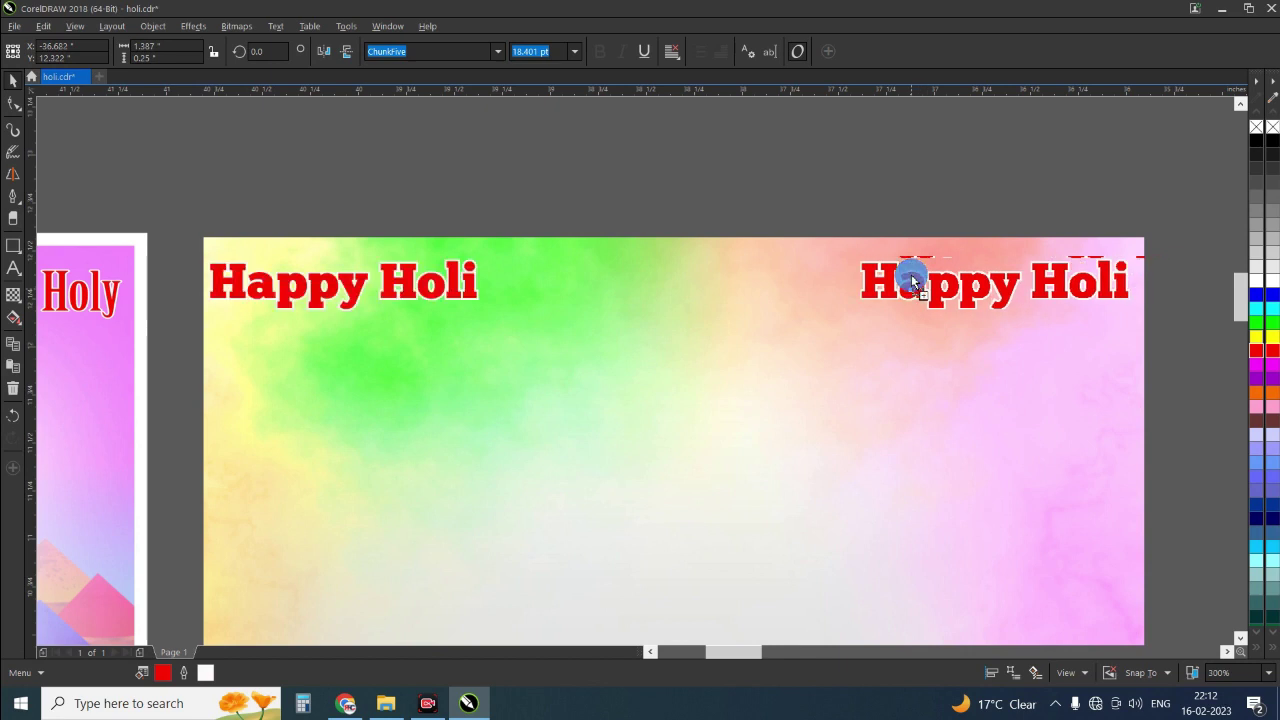
click(740, 214)
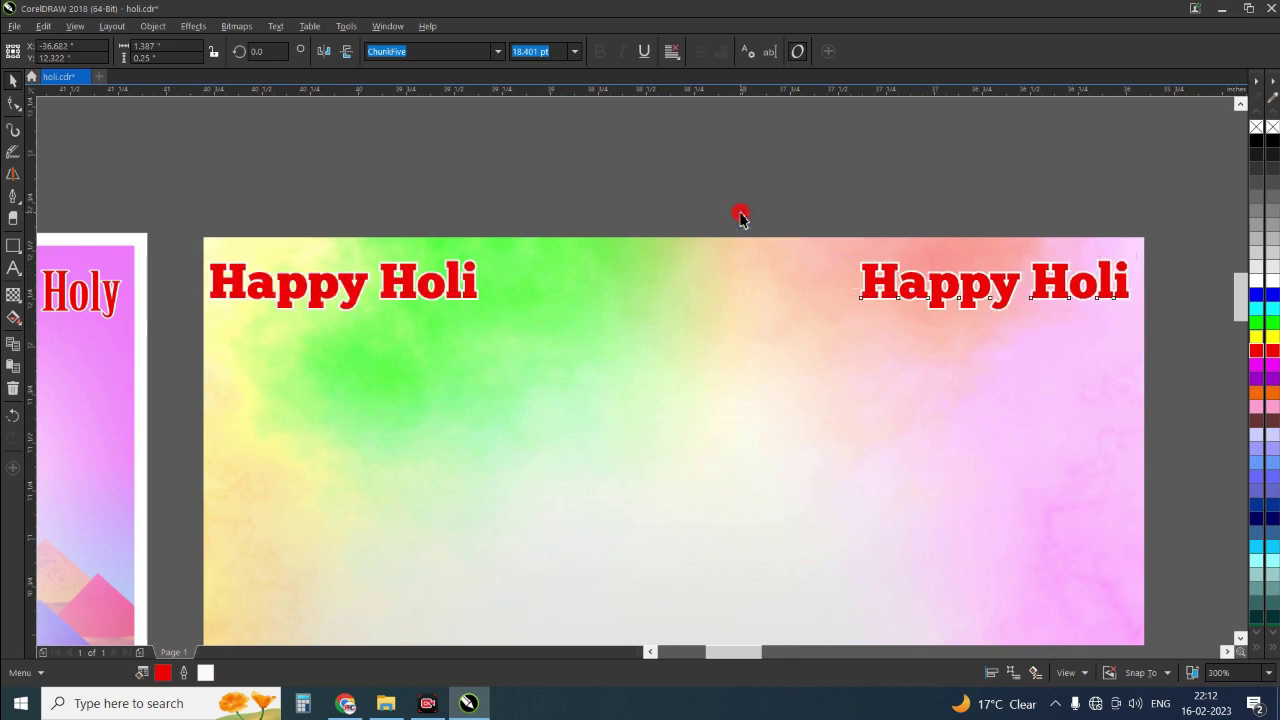
click(894, 288)
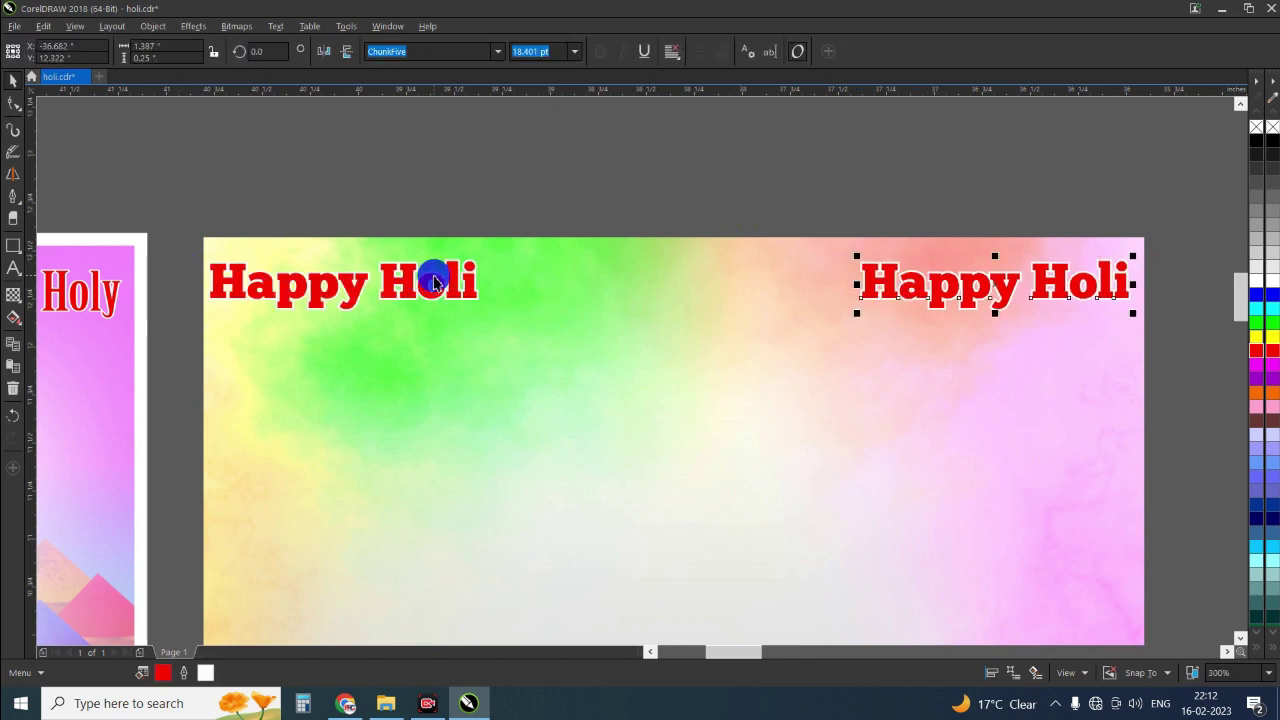
scroll(430, 278, down, 2)
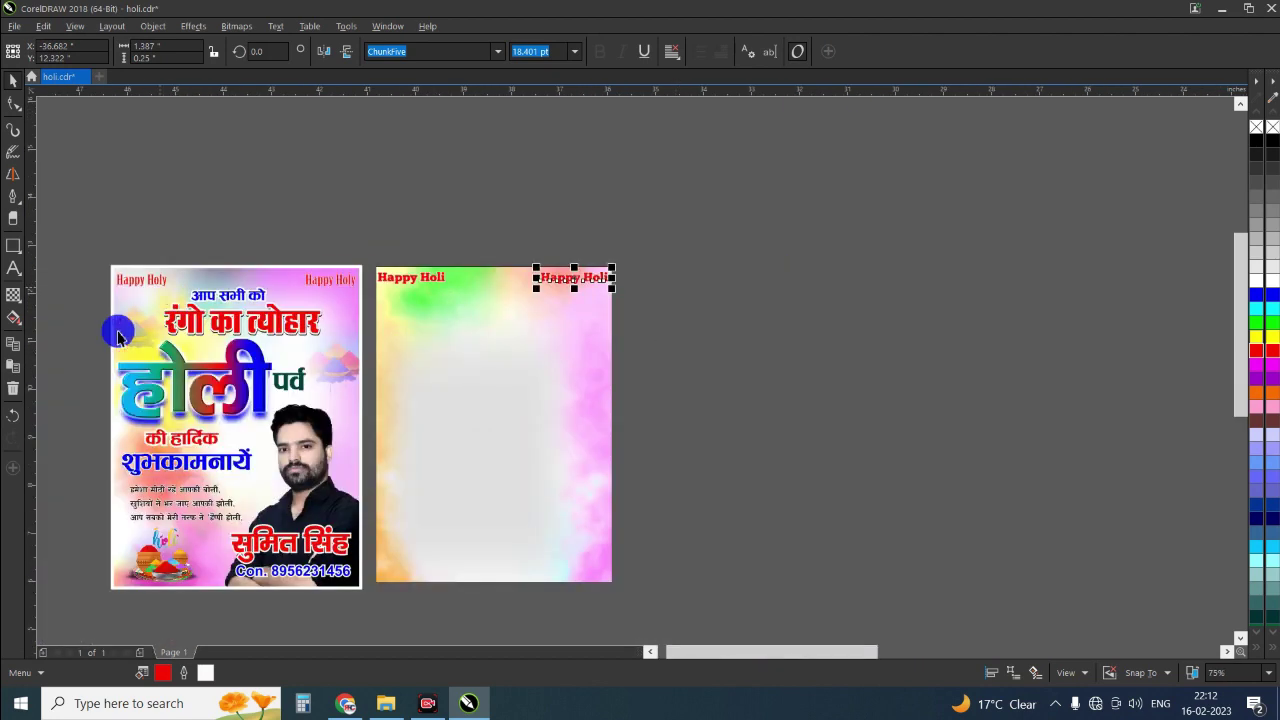
Step: Drag the old आप सभी को line onto the new poster and delete it
scroll(190, 303, up, 2)
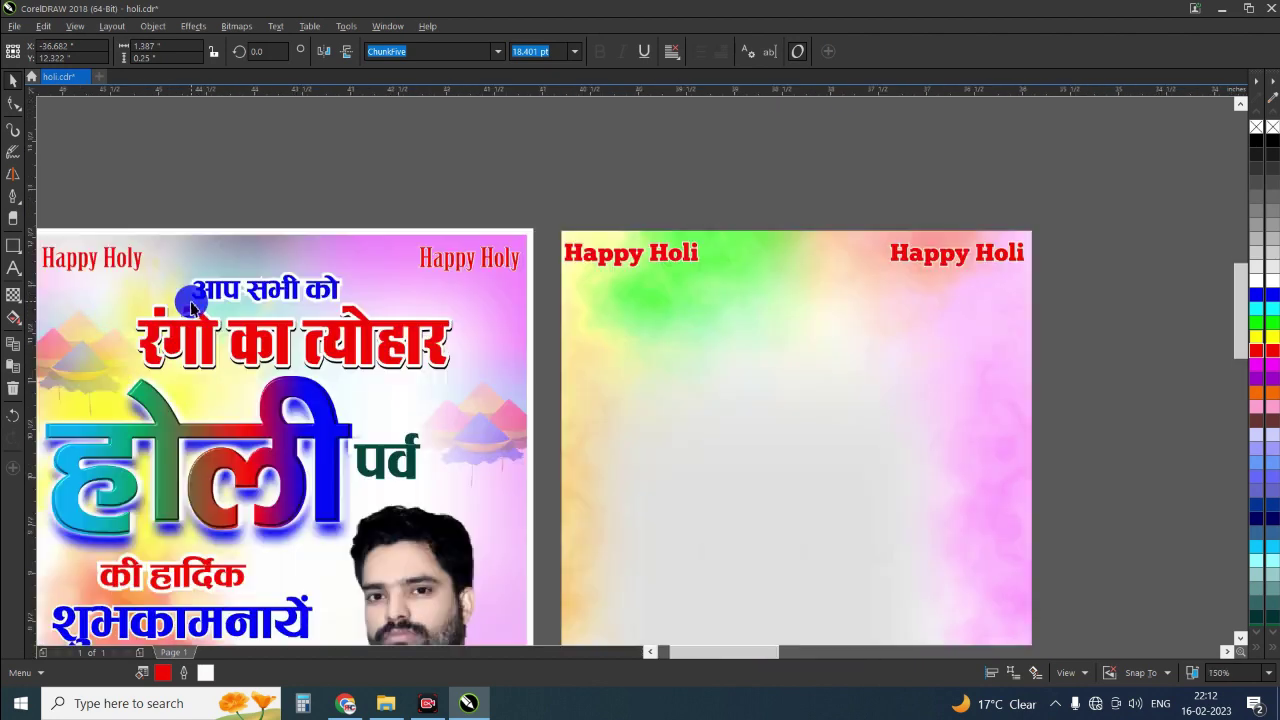
click(14, 272)
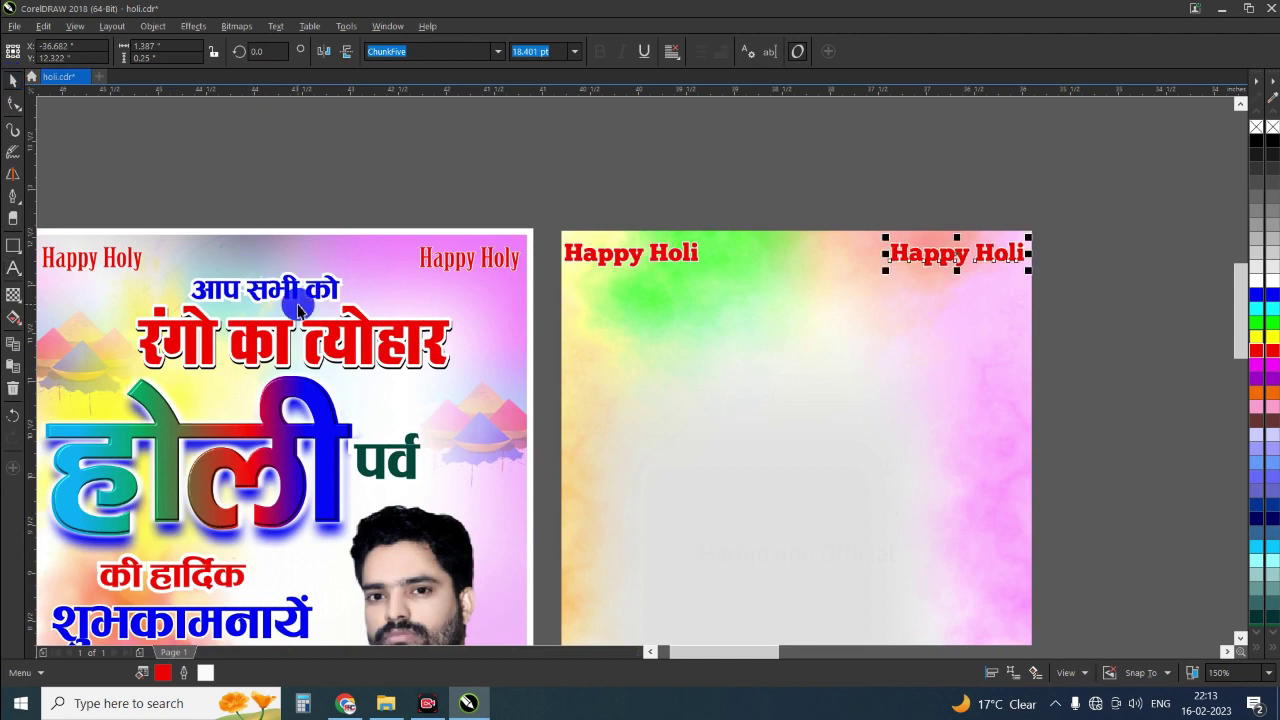
click(223, 290)
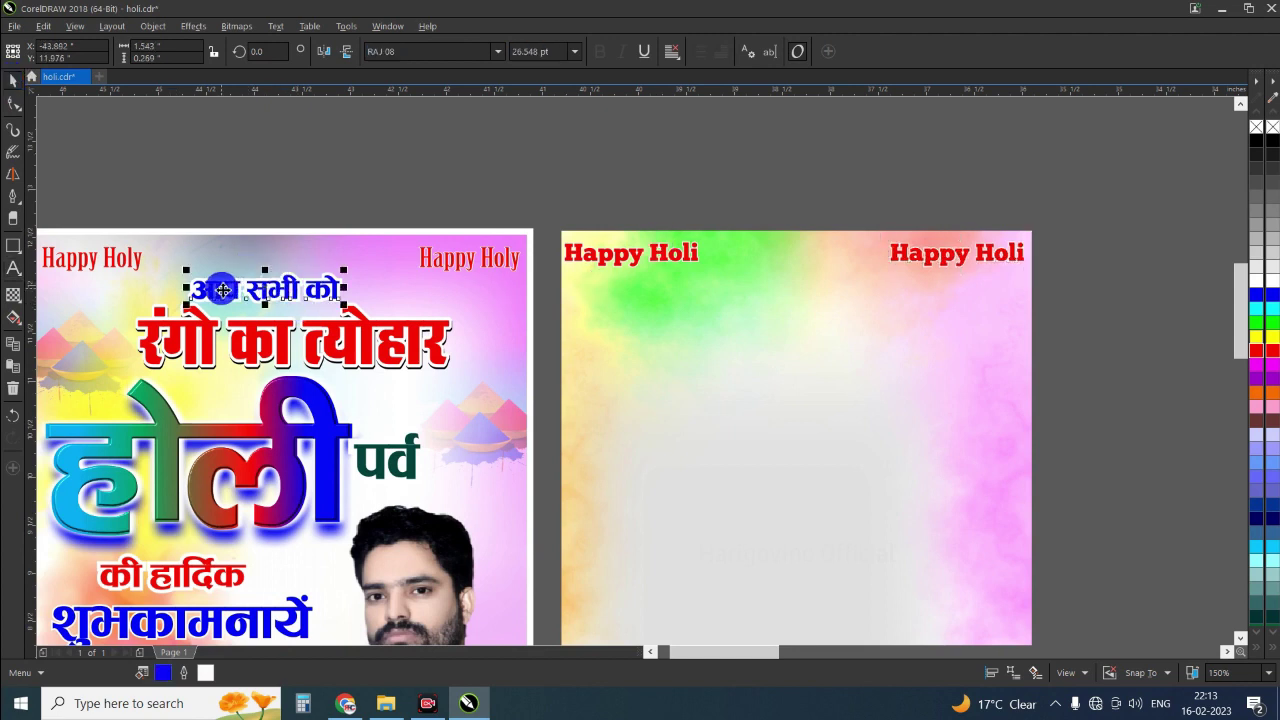
drag(223, 290, 695, 310)
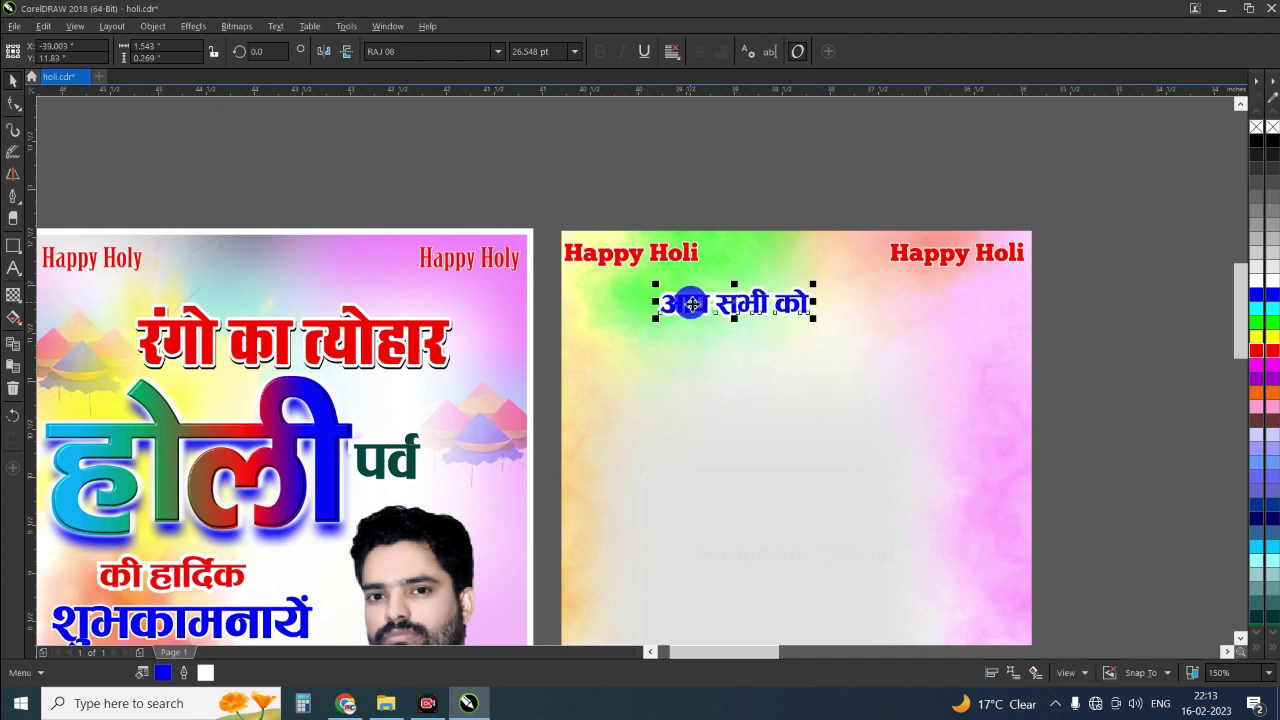
key(Delete)
Step: Type आप सभी को in BHARTIYA HINDI_053 near the new poster's top
click(13, 268)
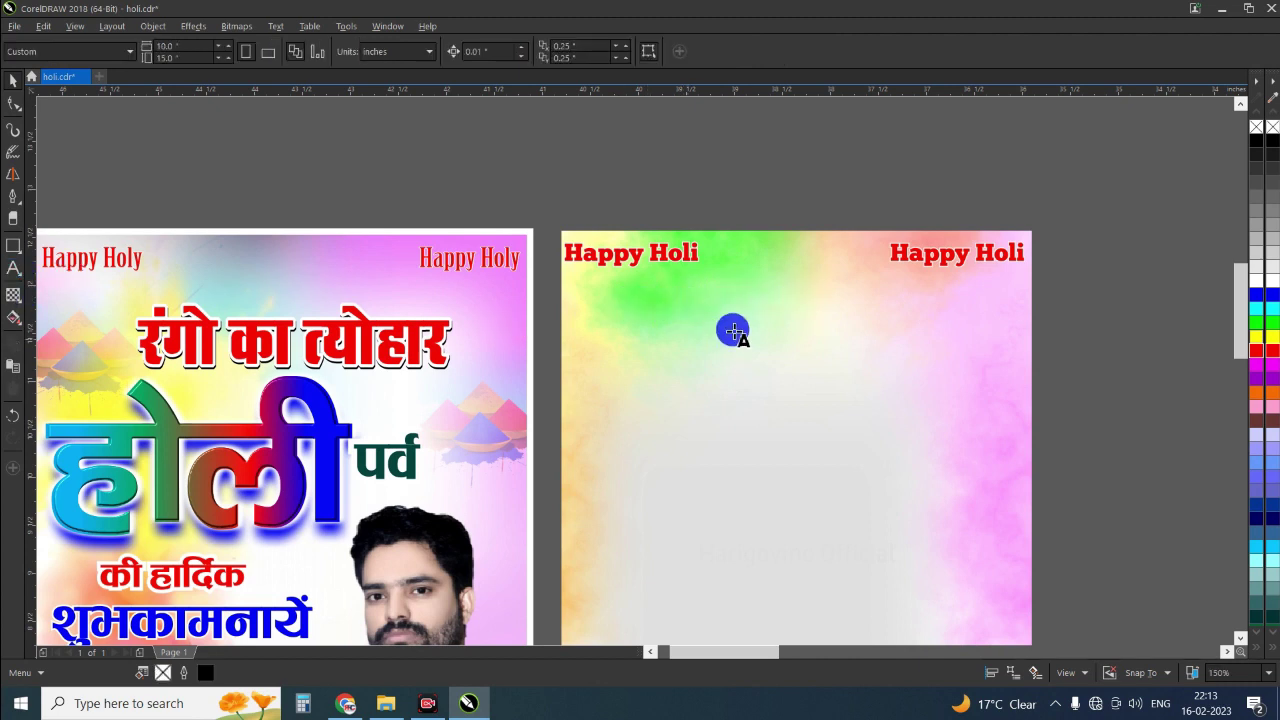
click(659, 318)
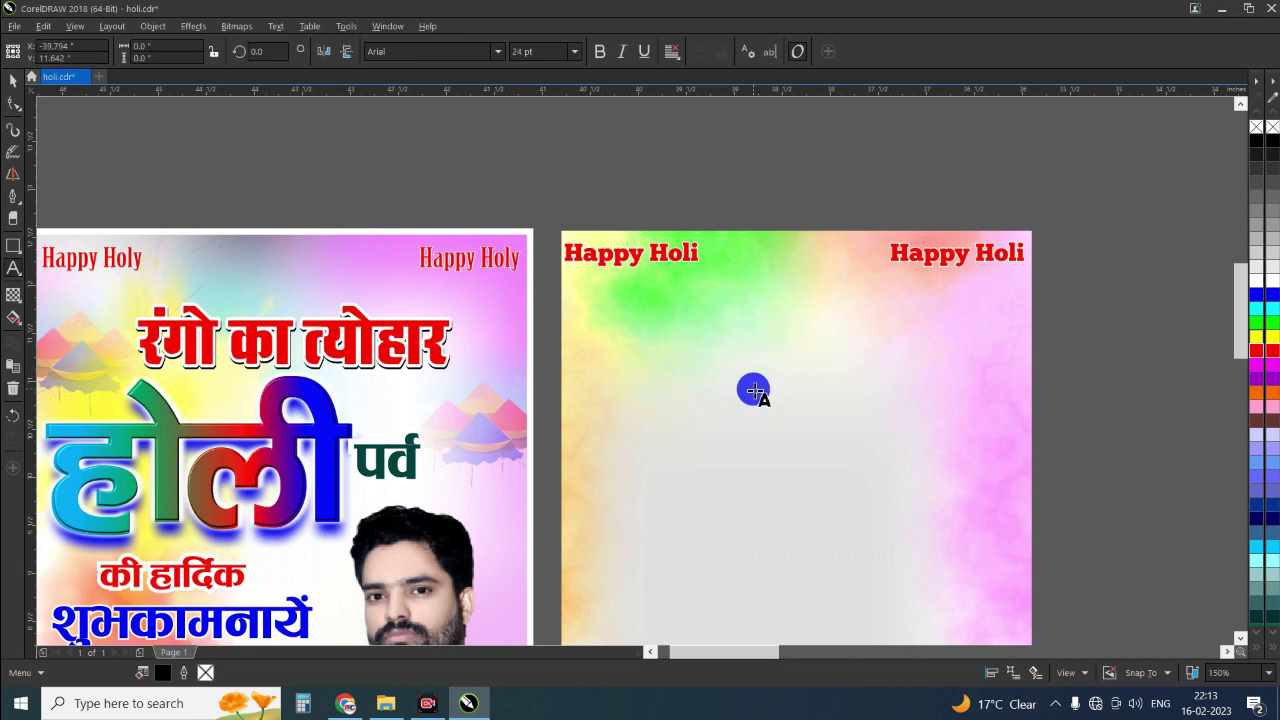
text(Vk)
click(496, 52)
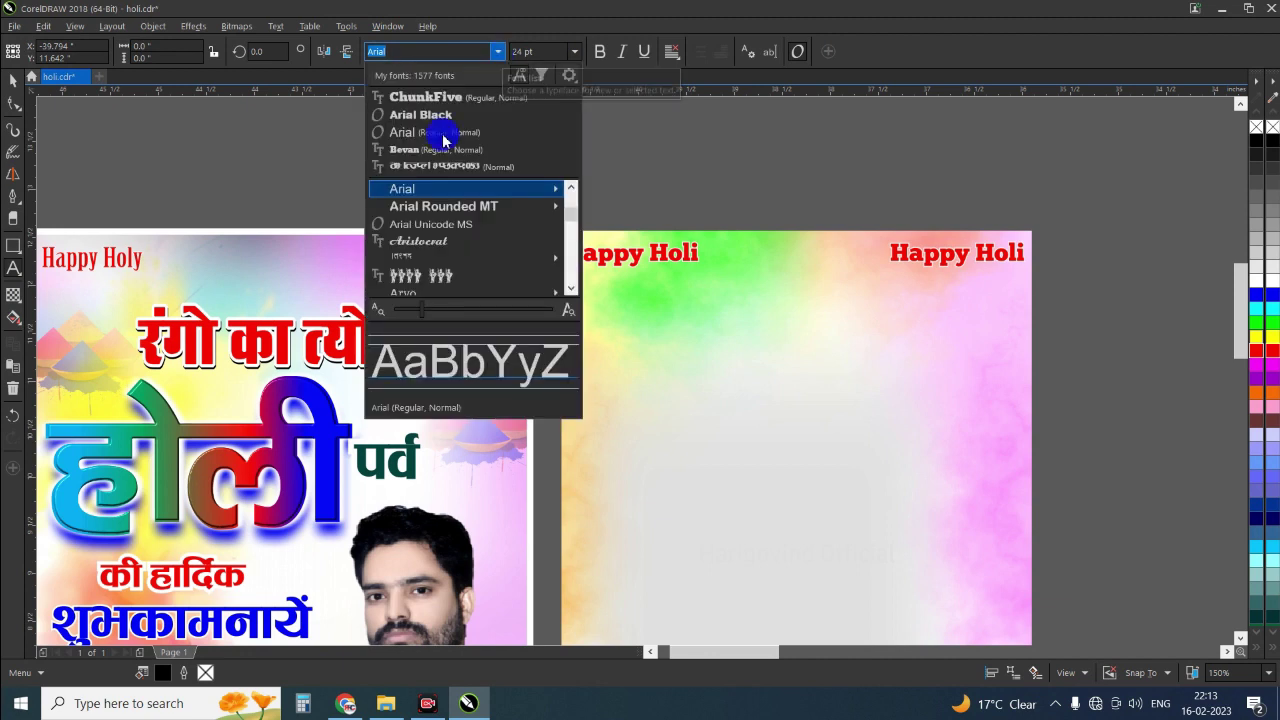
click(430, 166)
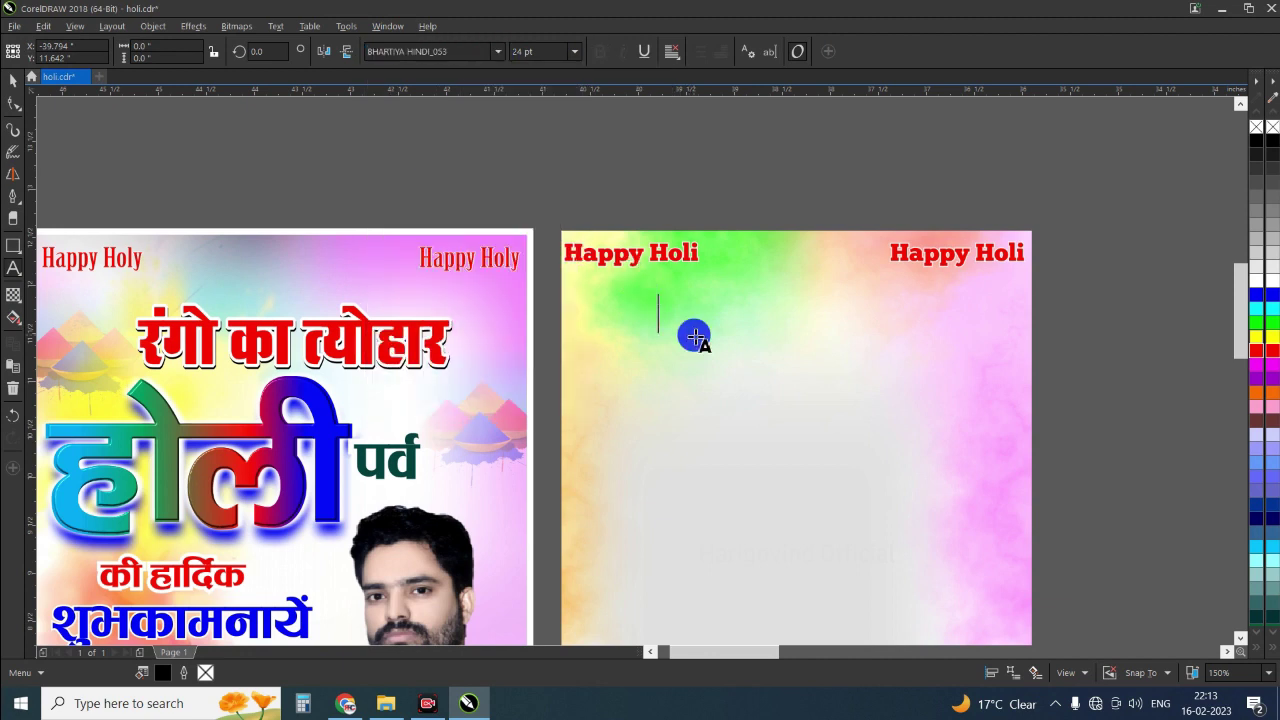
text(vk)
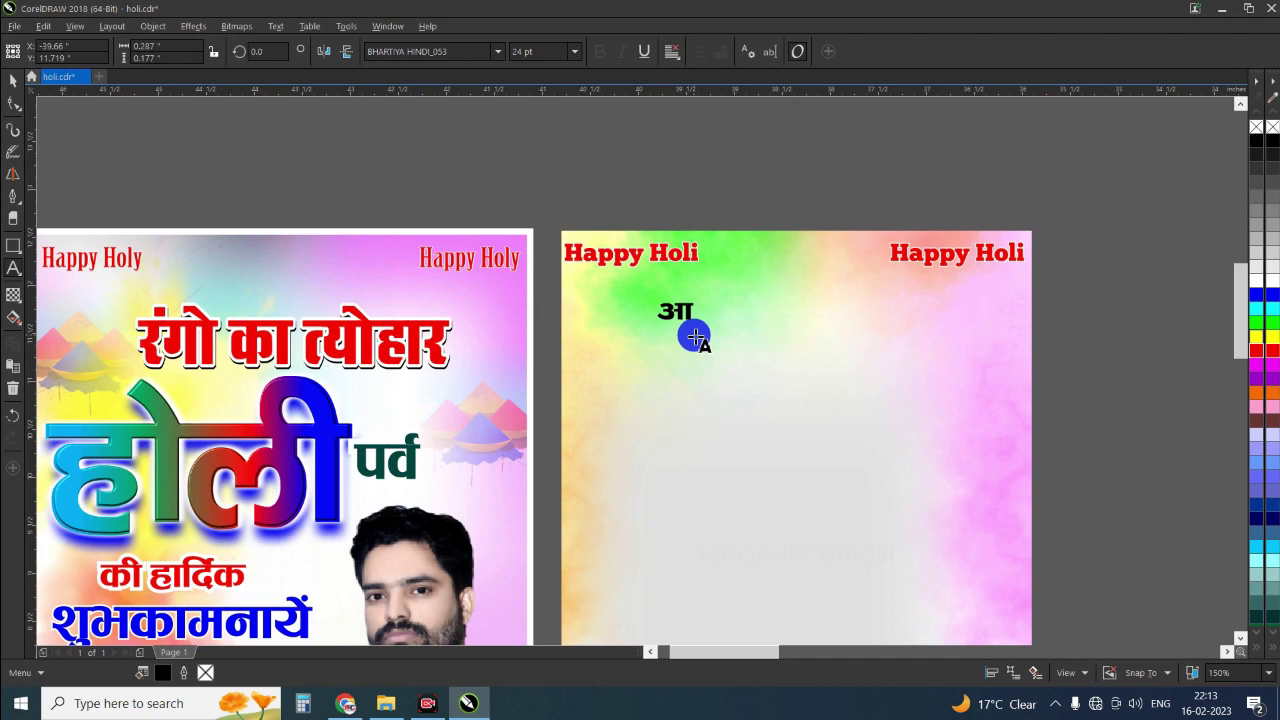
text(lH)
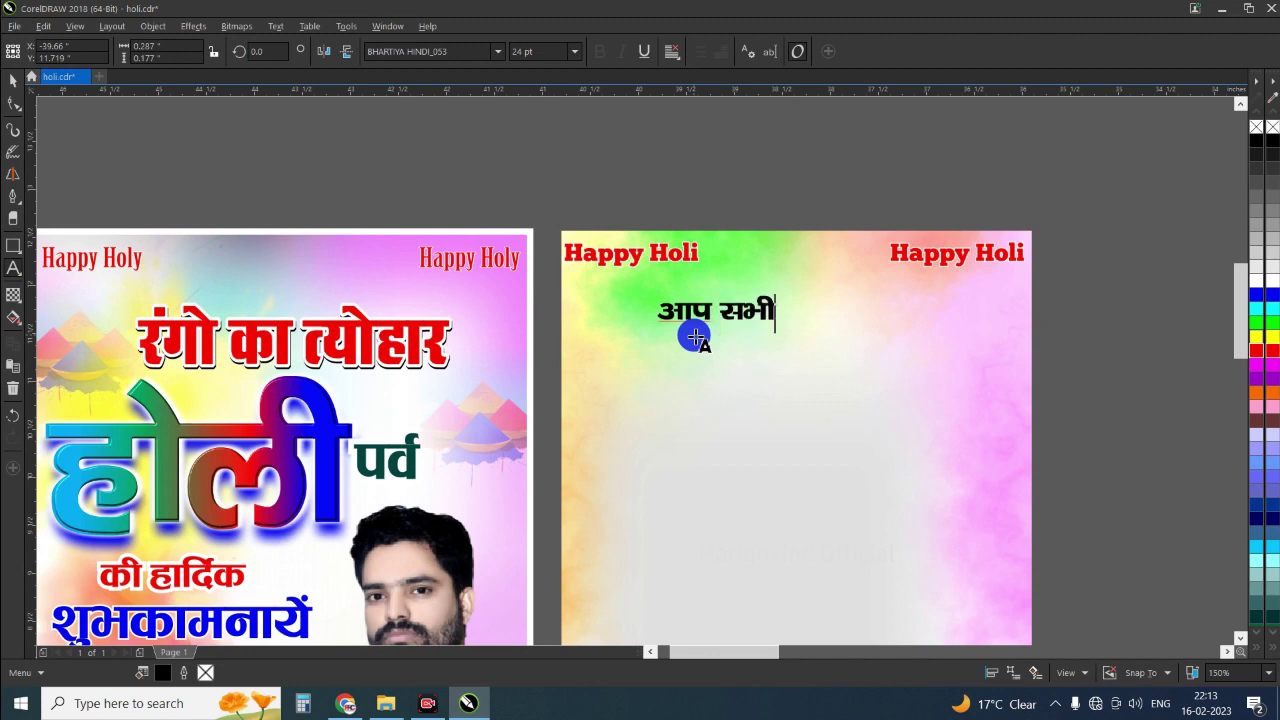
text(dk)
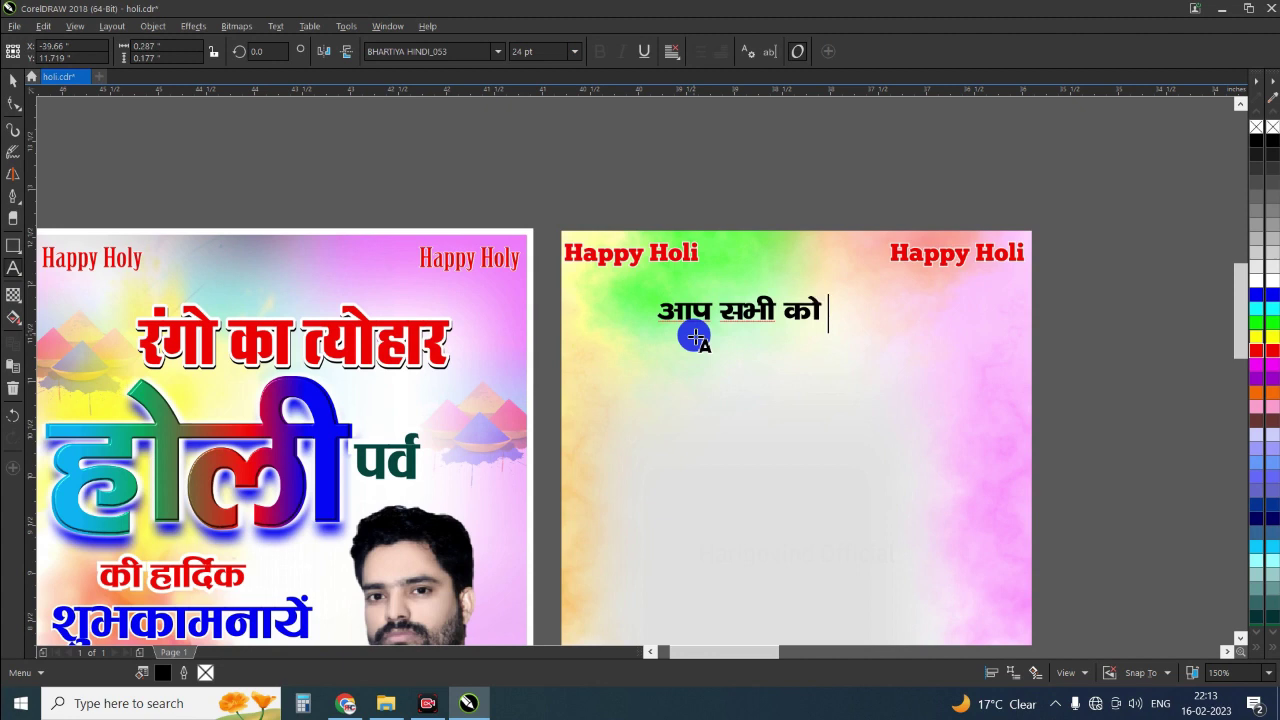
key(Escape)
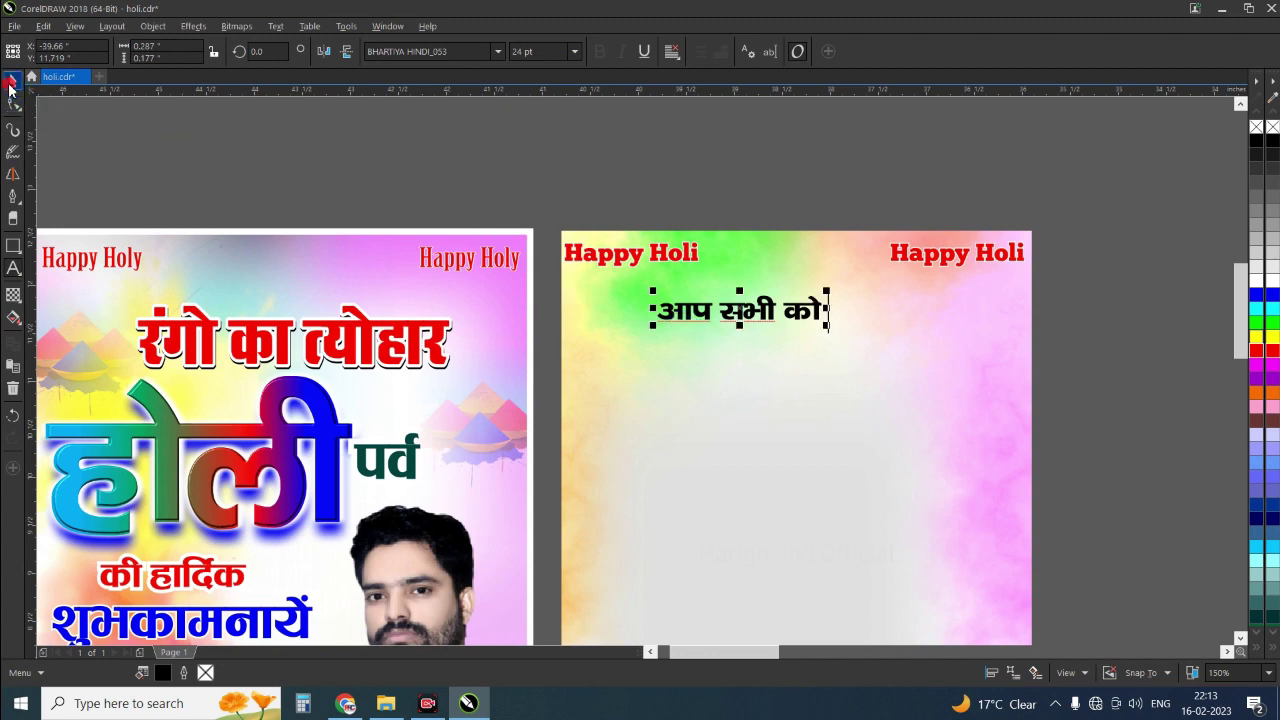
click(671, 251)
scroll(671, 251, down, 2)
click(720, 320)
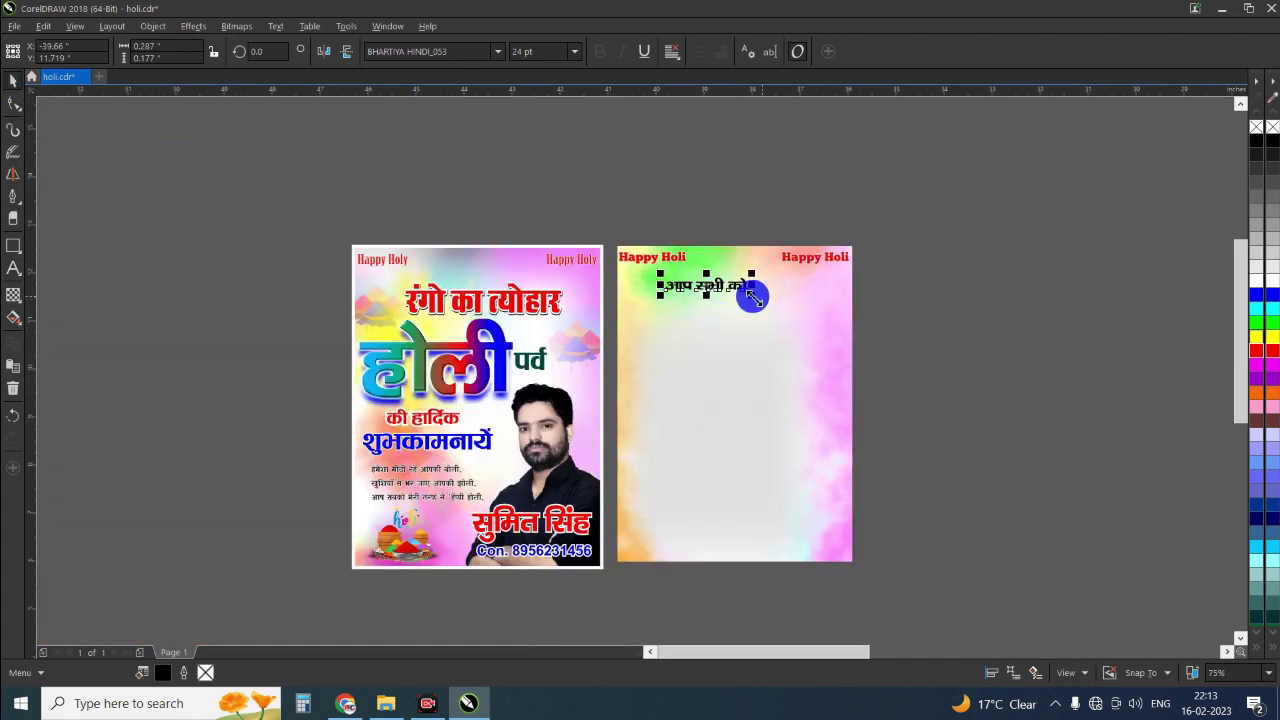
Step: Select the heading text, then zoom in on the होली artwork and back out
click(657, 287)
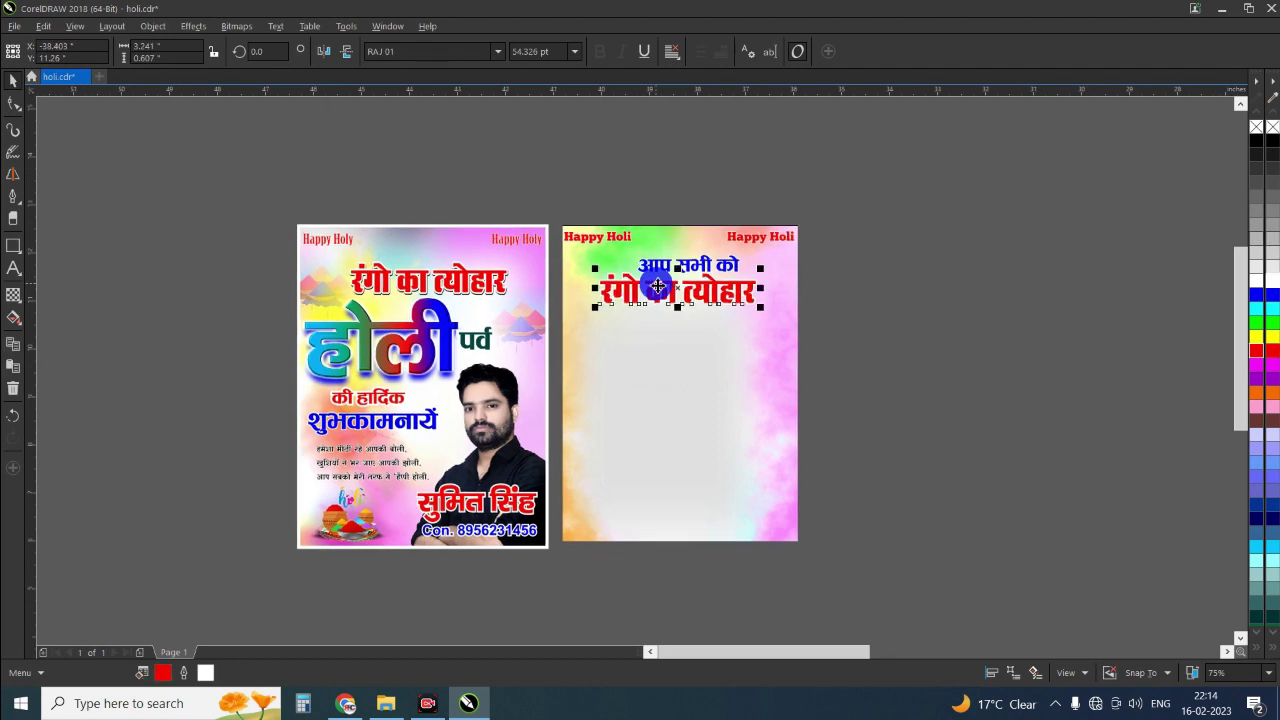
click(828, 277)
click(251, 408)
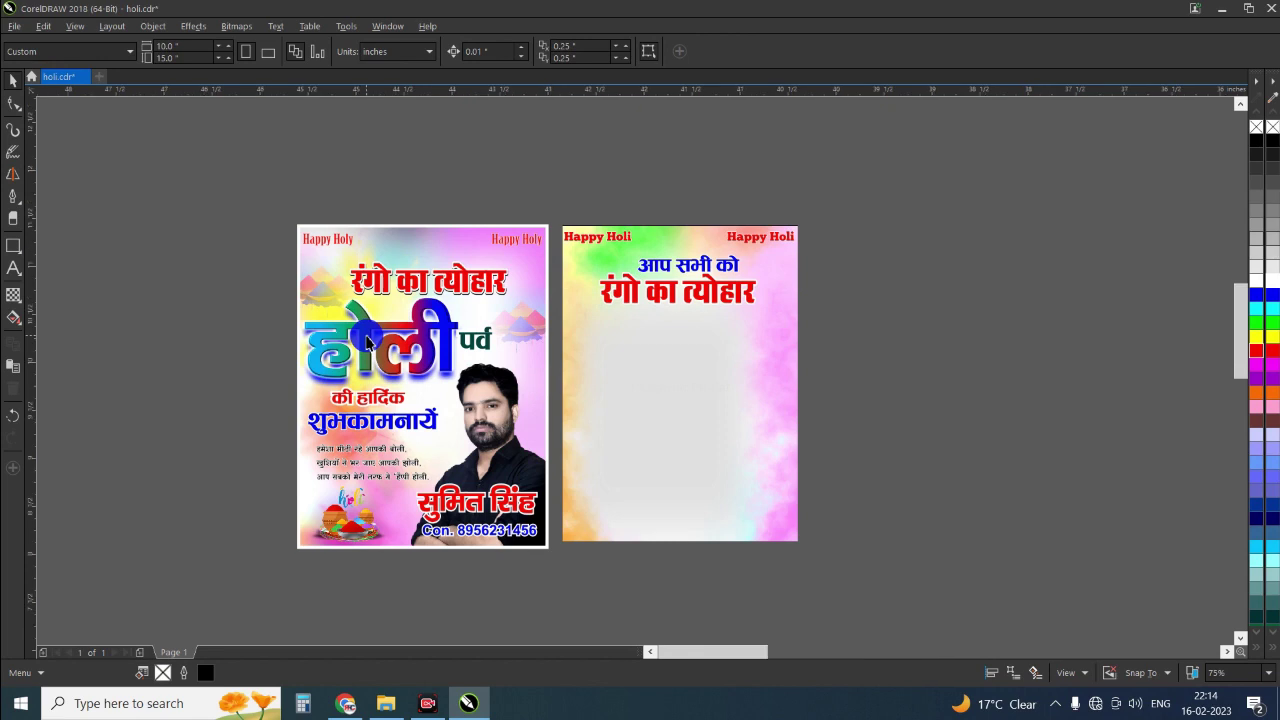
scroll(367, 343, up, 2)
scroll(378, 363, up, 2)
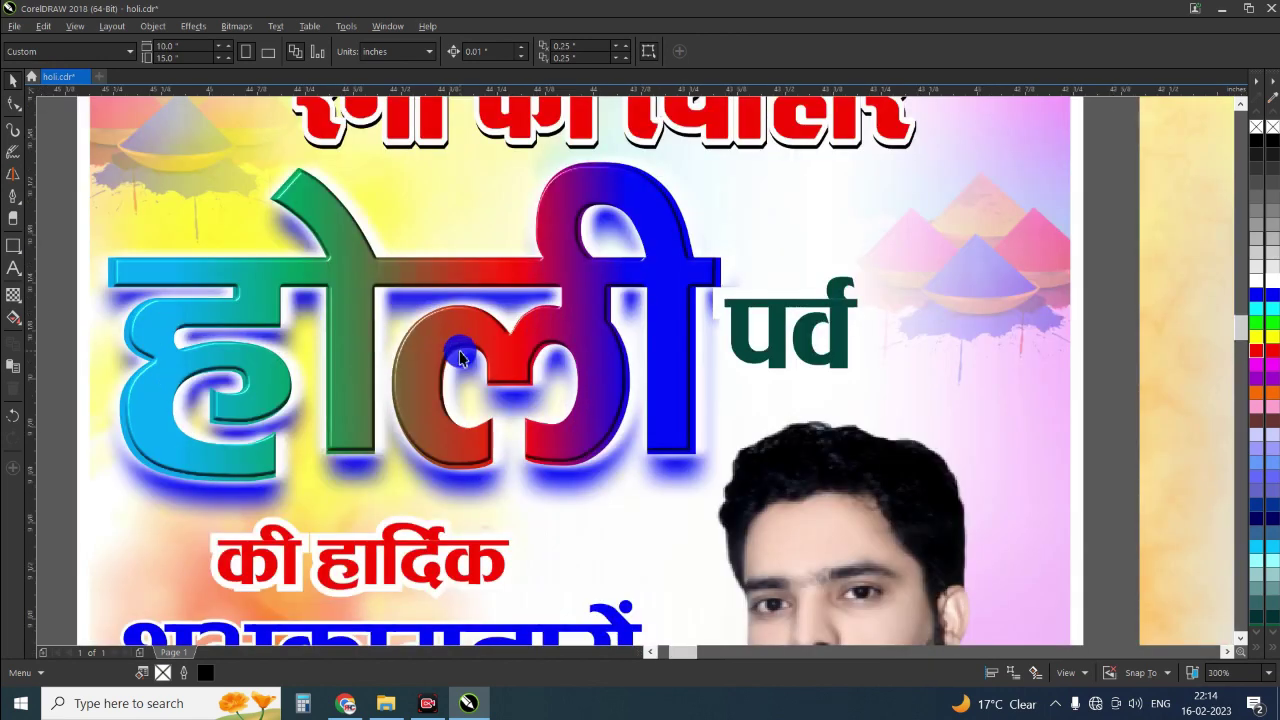
scroll(459, 356, up, 1)
scroll(457, 350, up, 1)
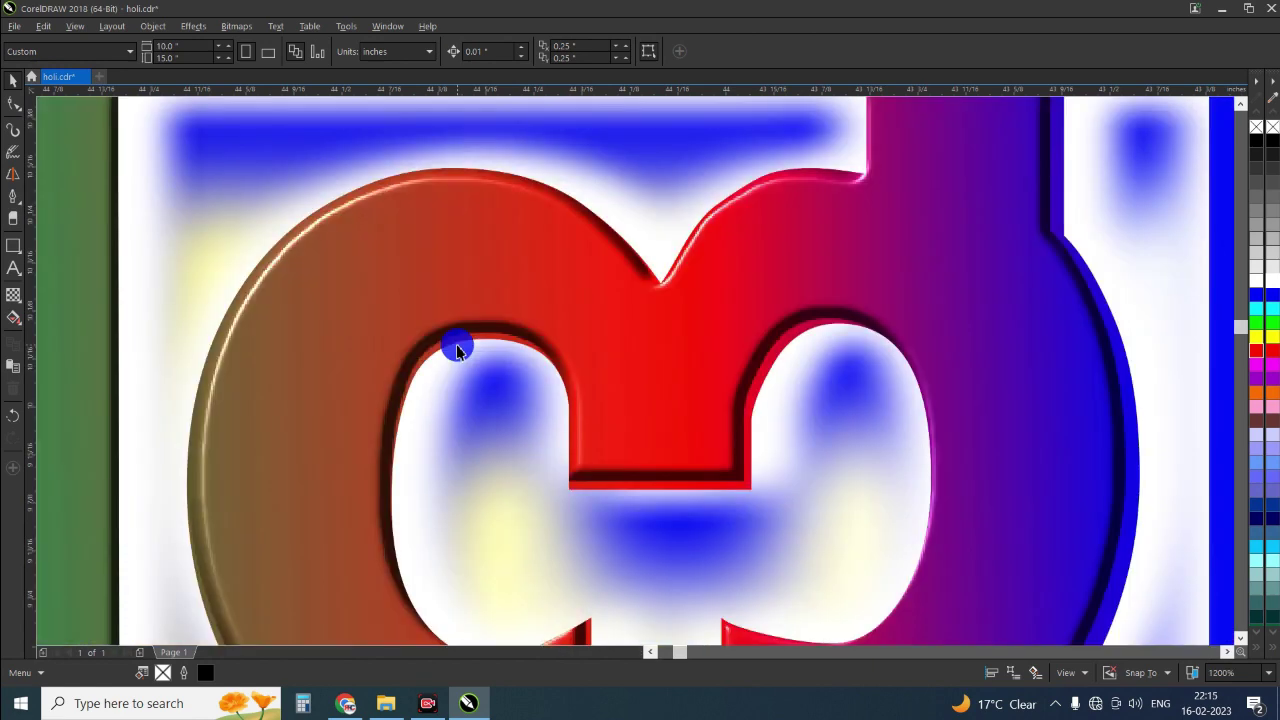
scroll(457, 350, down, 1)
scroll(457, 348, down, 1)
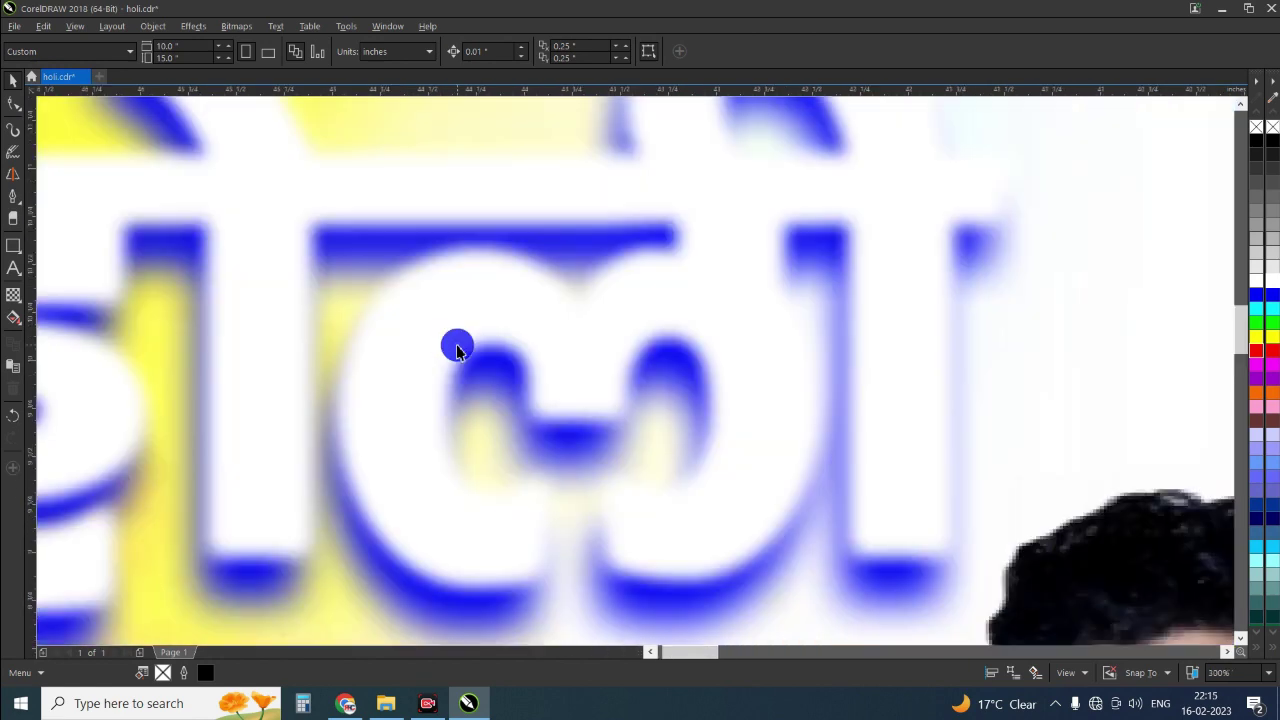
scroll(524, 348, down, 1)
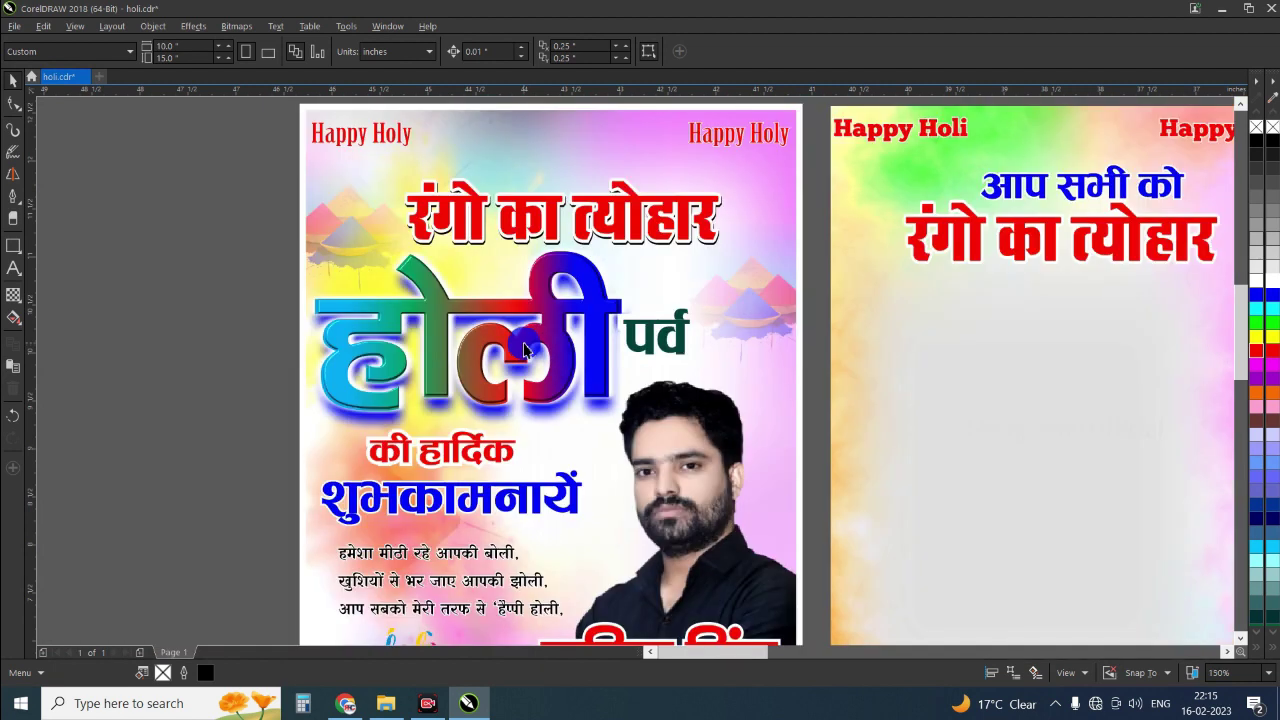
click(525, 345)
scroll(525, 345, down, 1)
scroll(528, 344, down, 1)
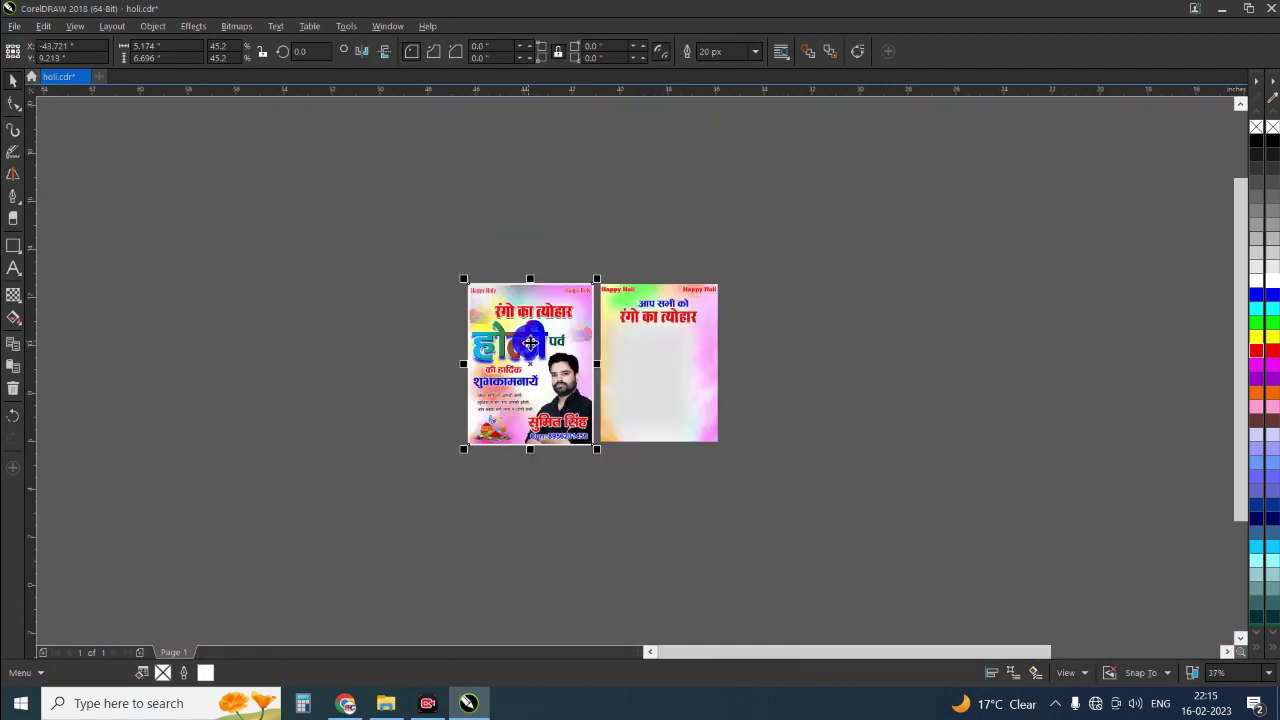
Step: Move a copy of the होली title off the poster, enlarge it to about 416 pt, and duplicate it below
click(720, 183)
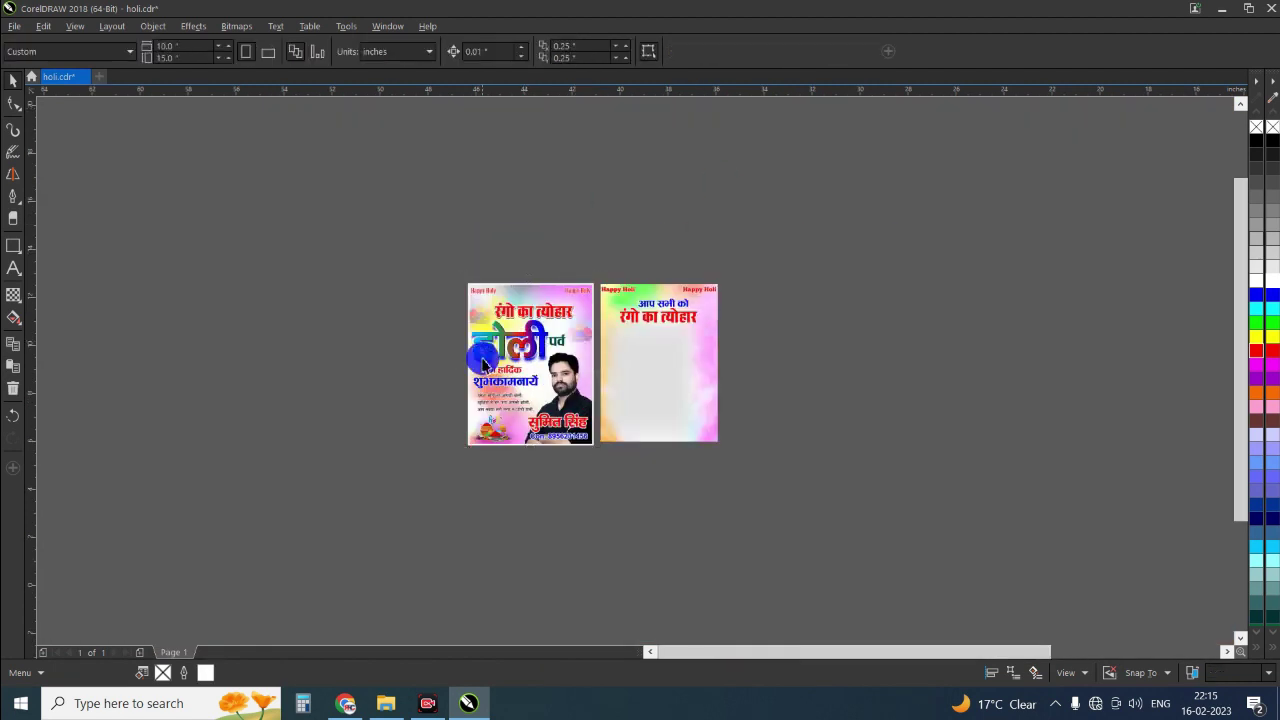
drag(487, 355, 309, 353)
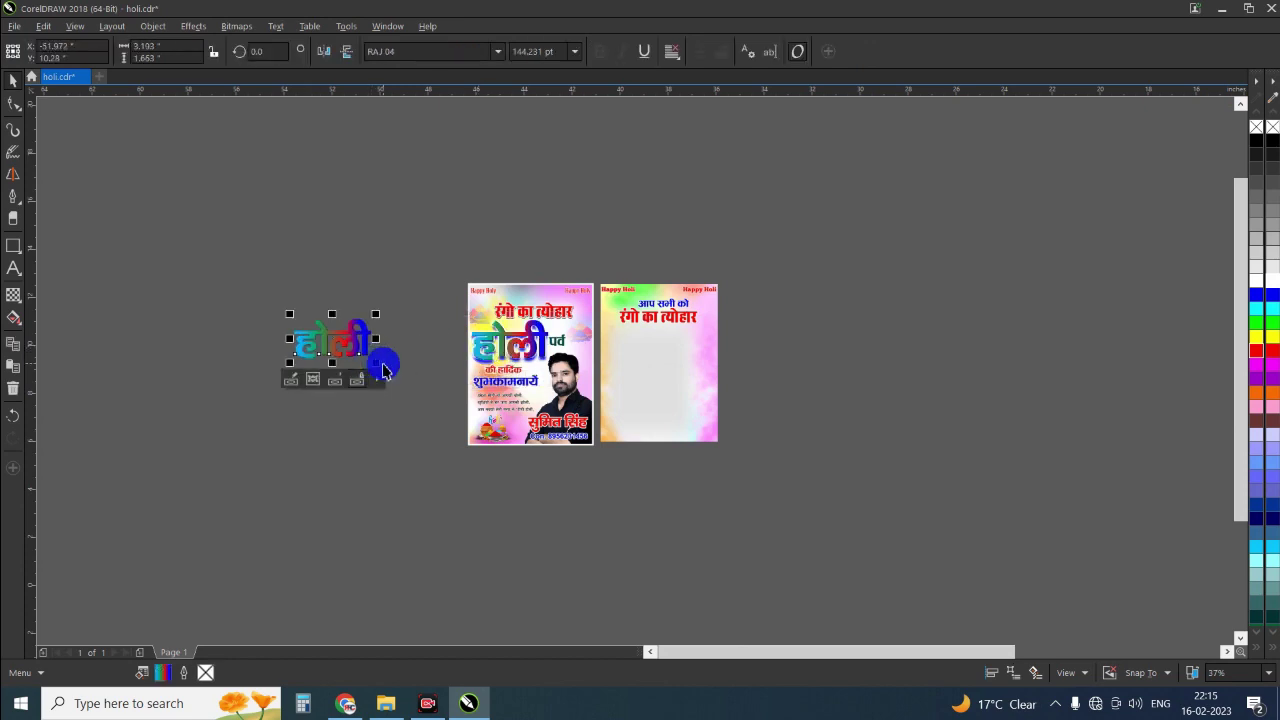
drag(375, 363, 449, 429)
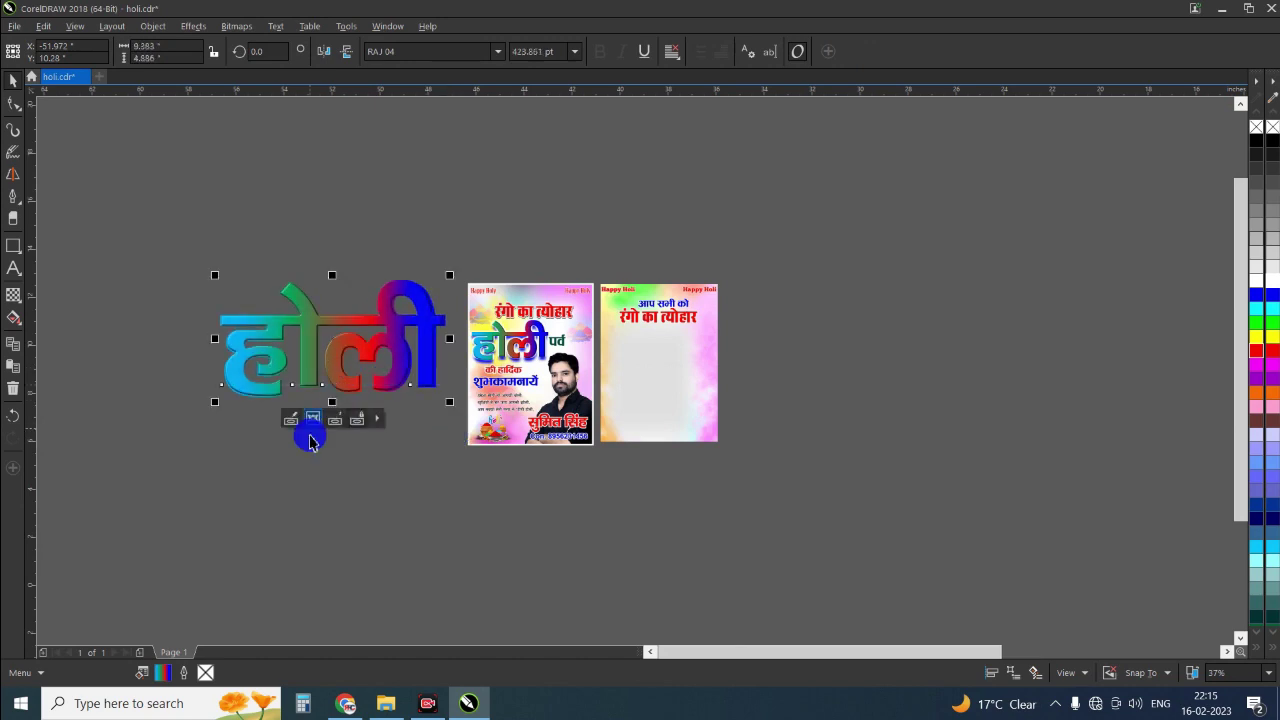
click(335, 420)
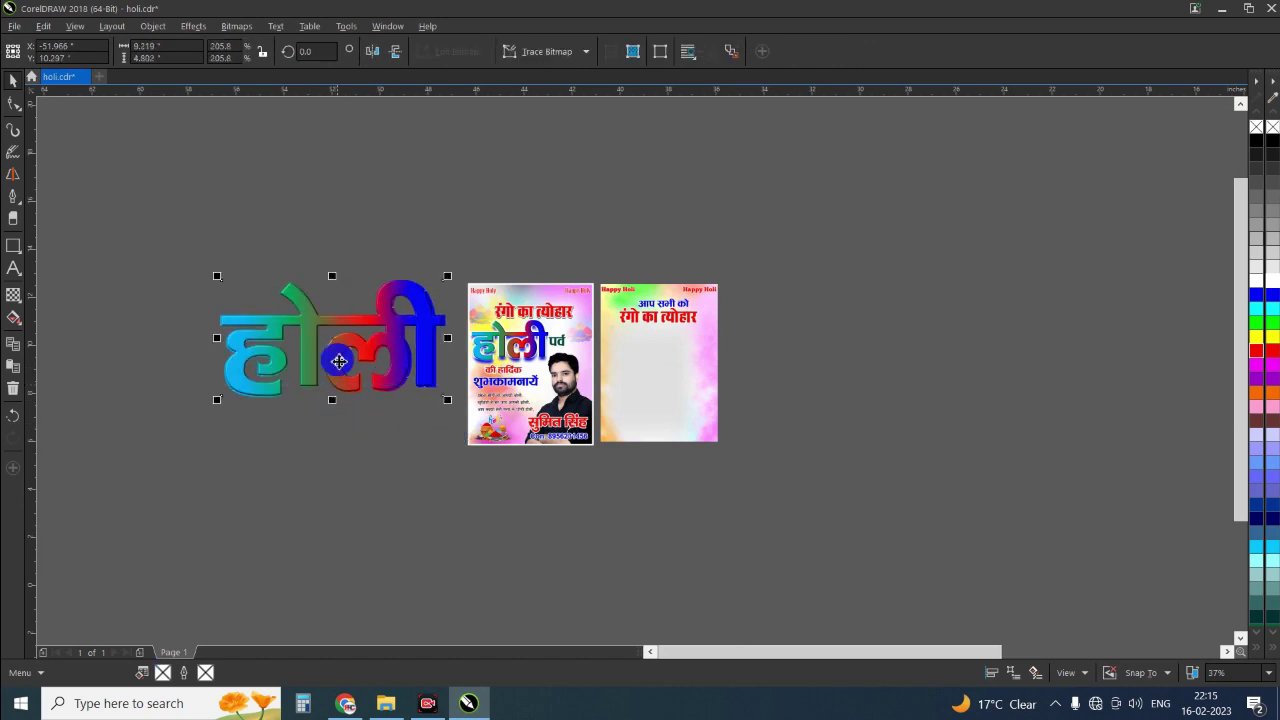
drag(311, 510, 311, 510)
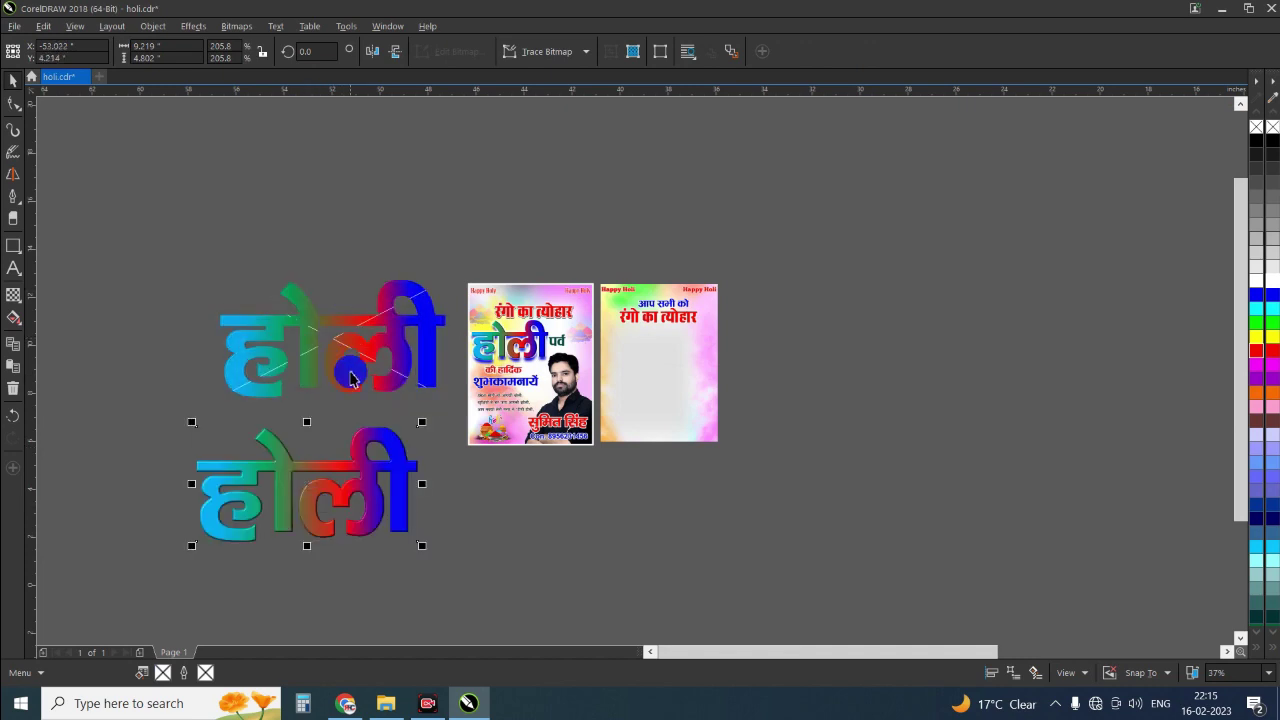
Step: Edit the upper होली text, then place another copy beside the lower one
click(347, 370)
click(13, 268)
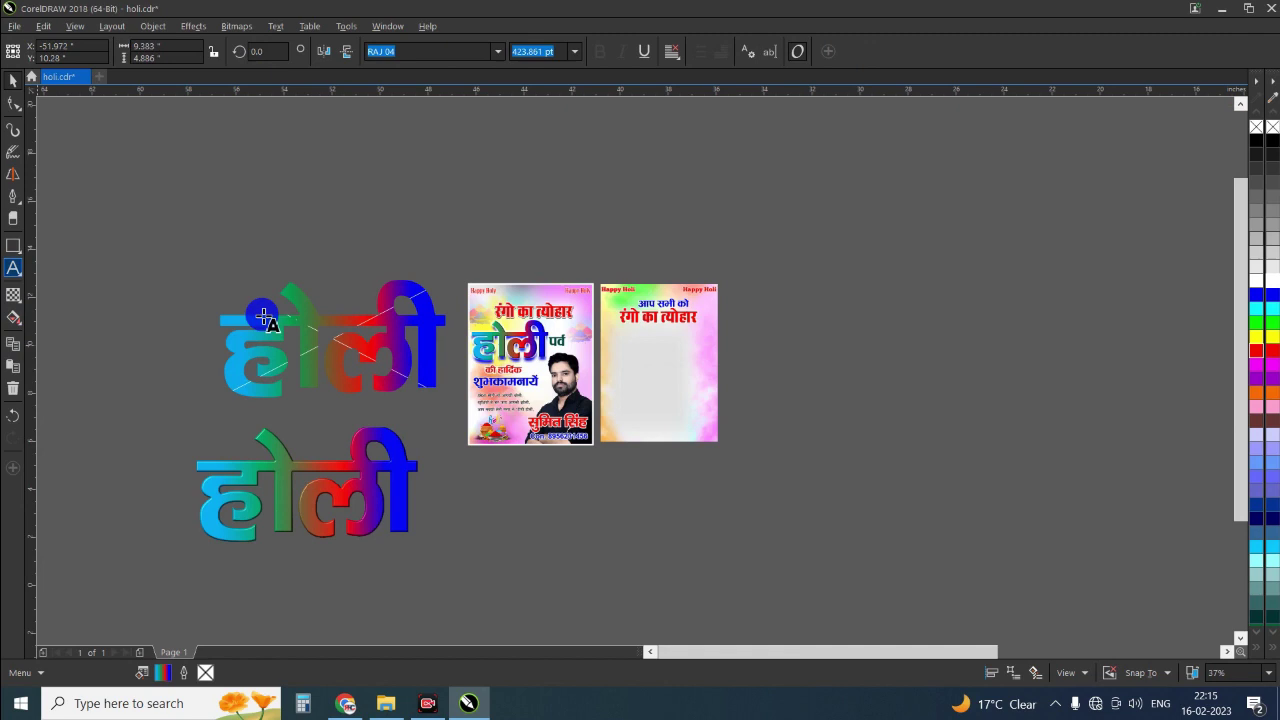
click(289, 347)
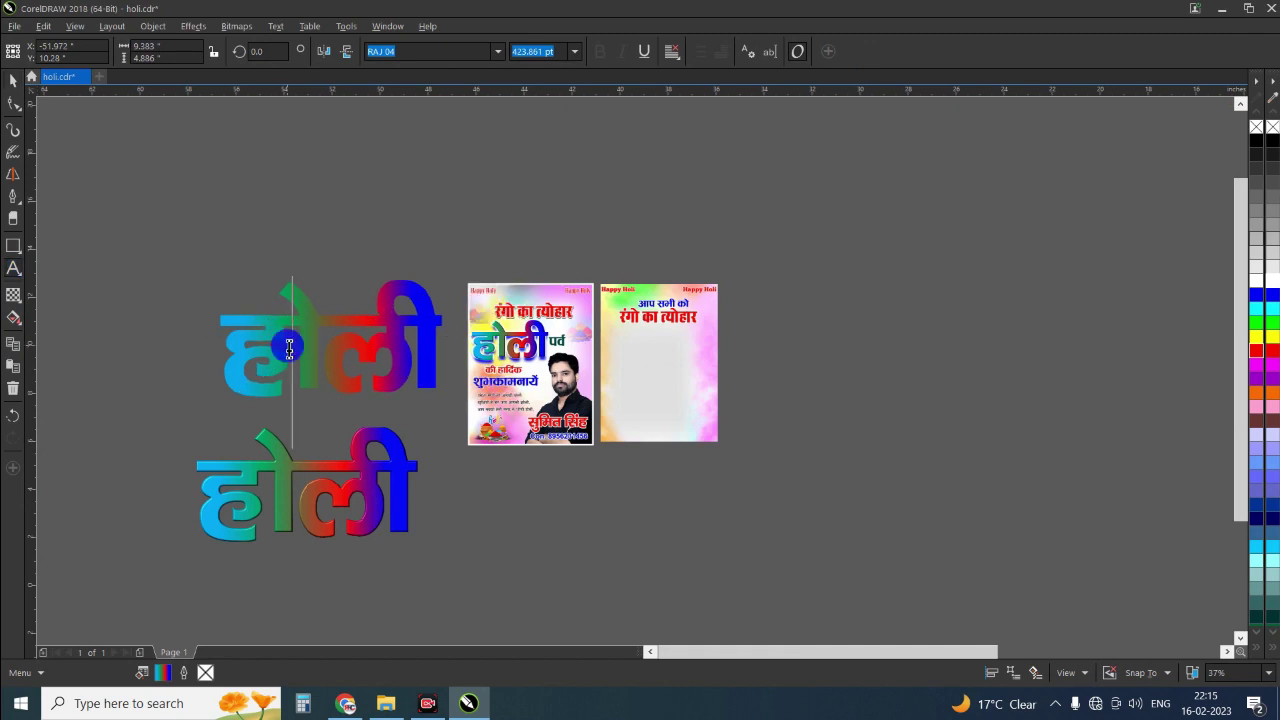
key(ctrl+a)
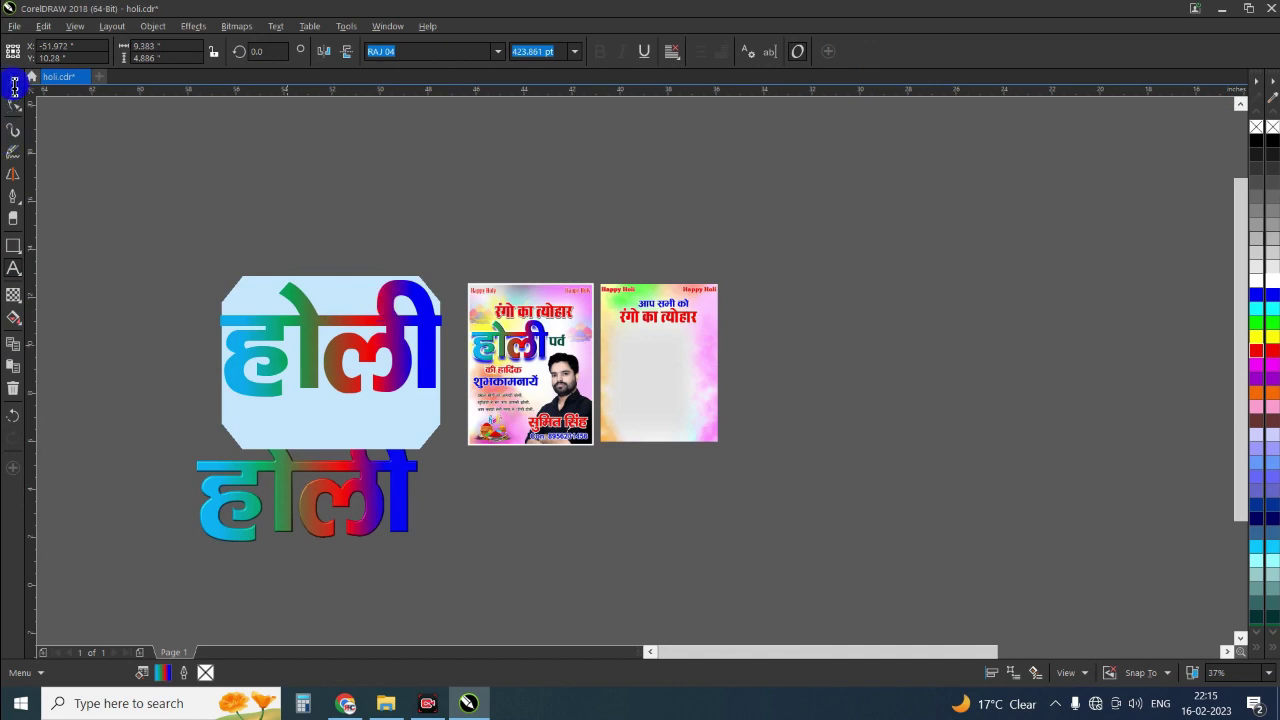
click(14, 84)
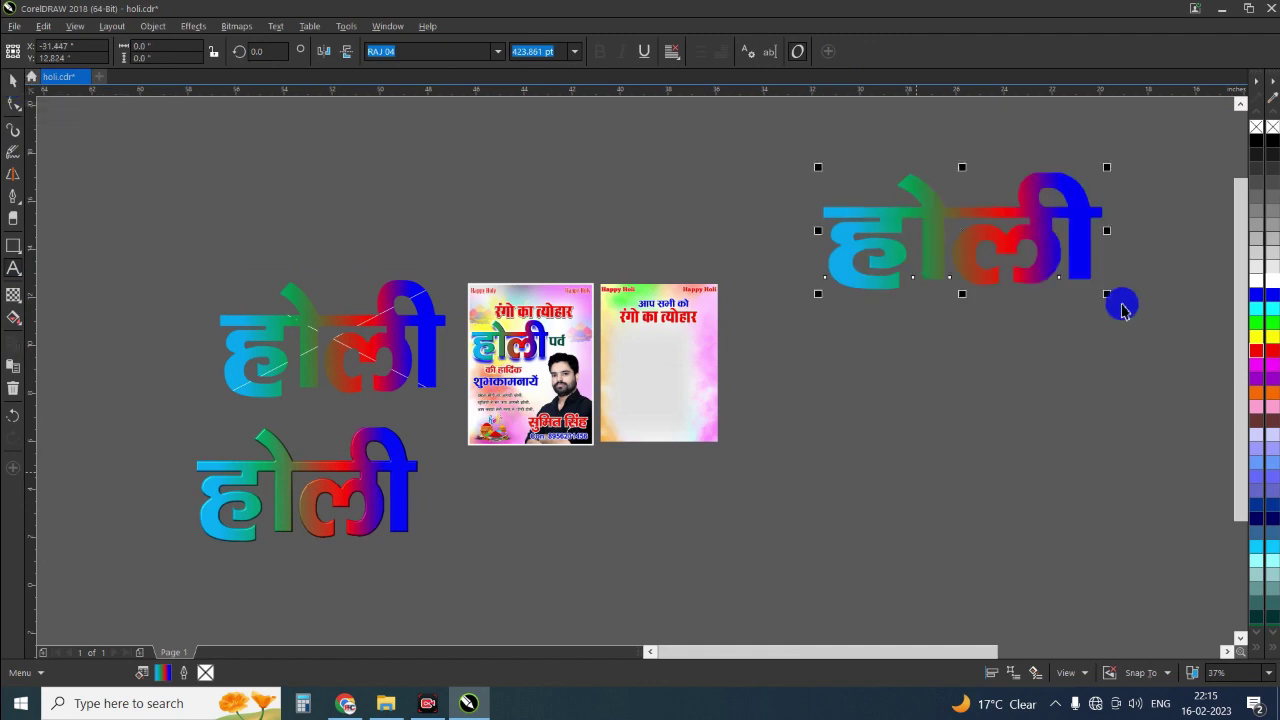
mouse_move(943, 254)
mouse_down()
mouse_move(887, 435)
mouse_move(546, 531)
mouse_up()
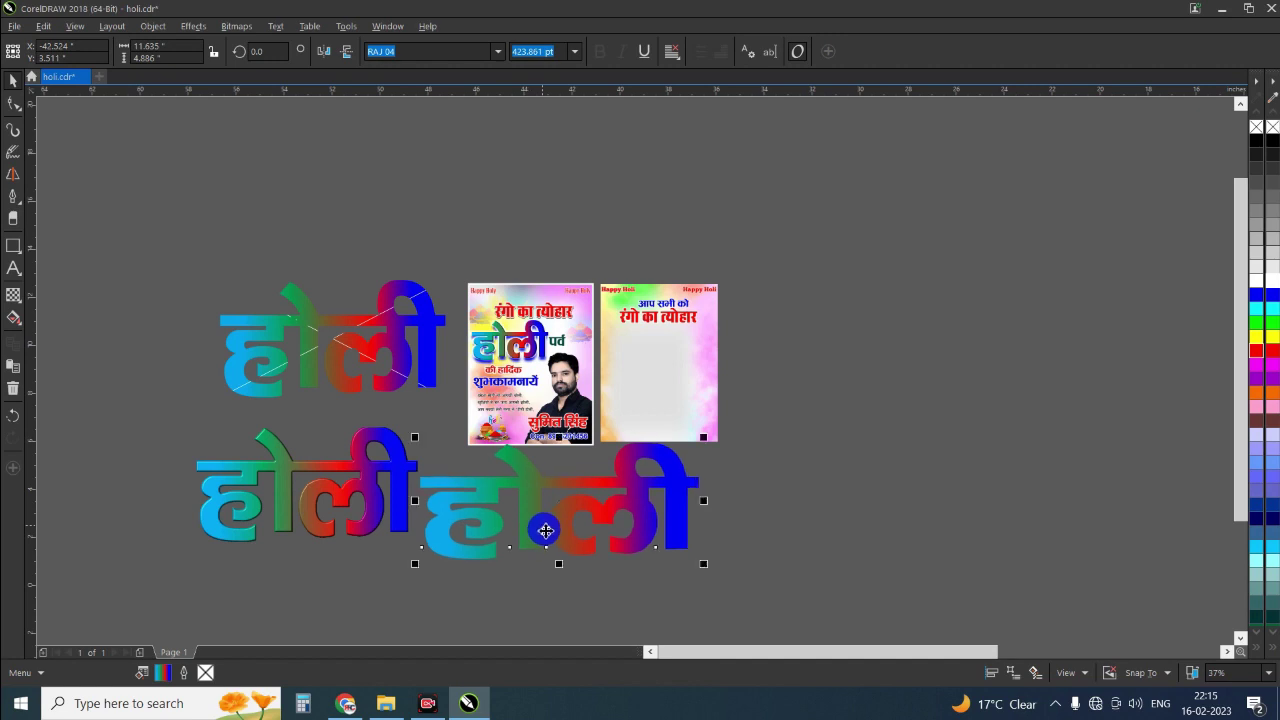
scroll(543, 533, up, 3)
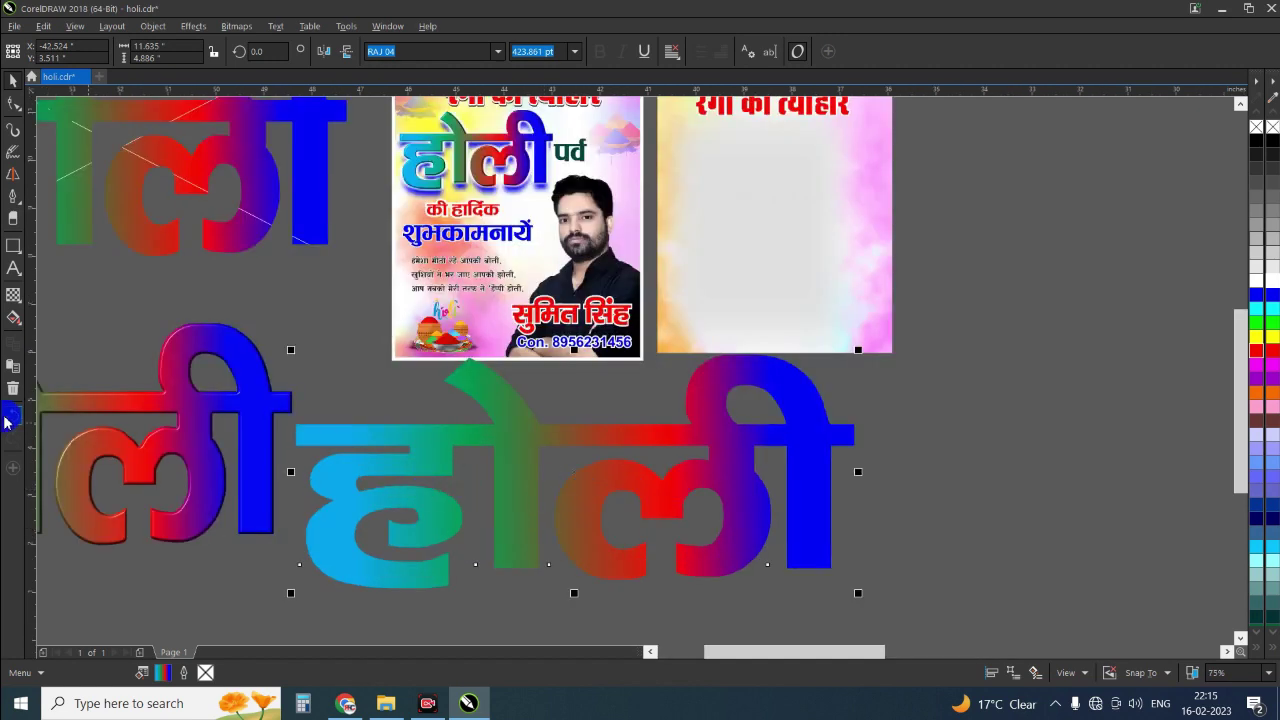
Step: Change the green middle stop of the right-hand होली gradient to dark navy with Interactive Fill
click(16, 327)
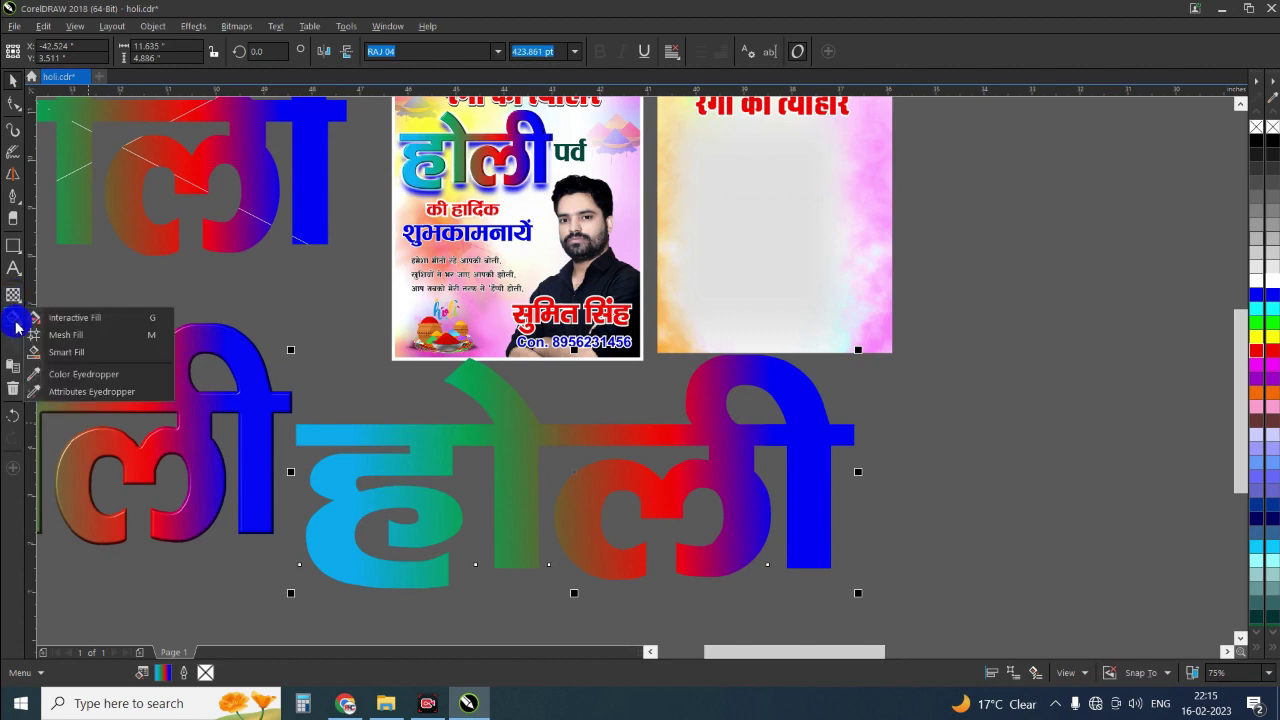
click(96, 320)
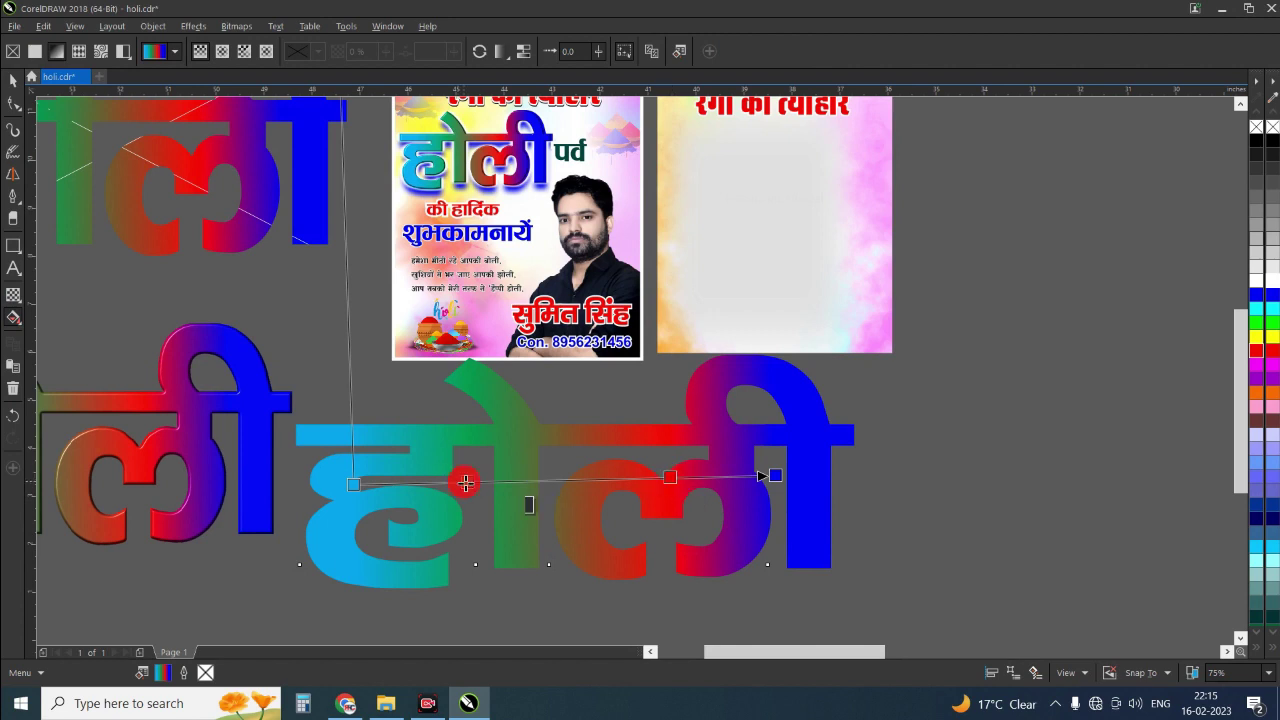
click(465, 483)
click(418, 508)
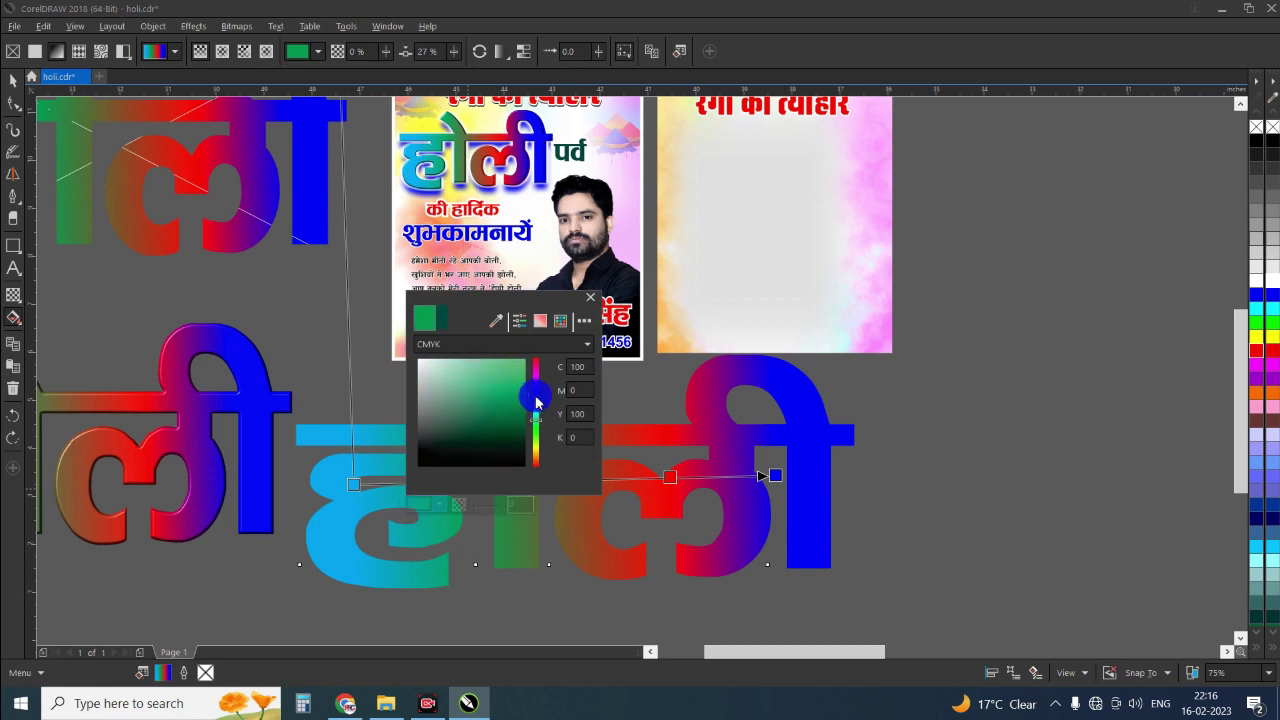
drag(536, 402, 530, 397)
click(522, 418)
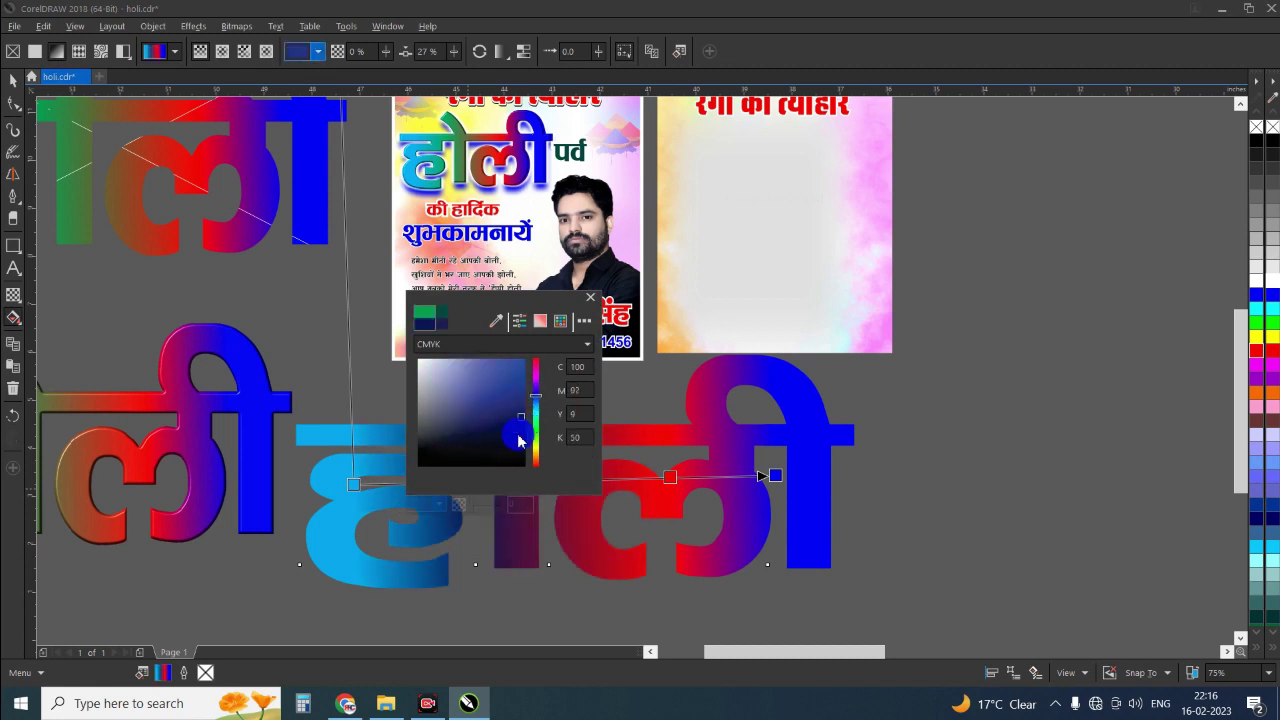
click(1030, 398)
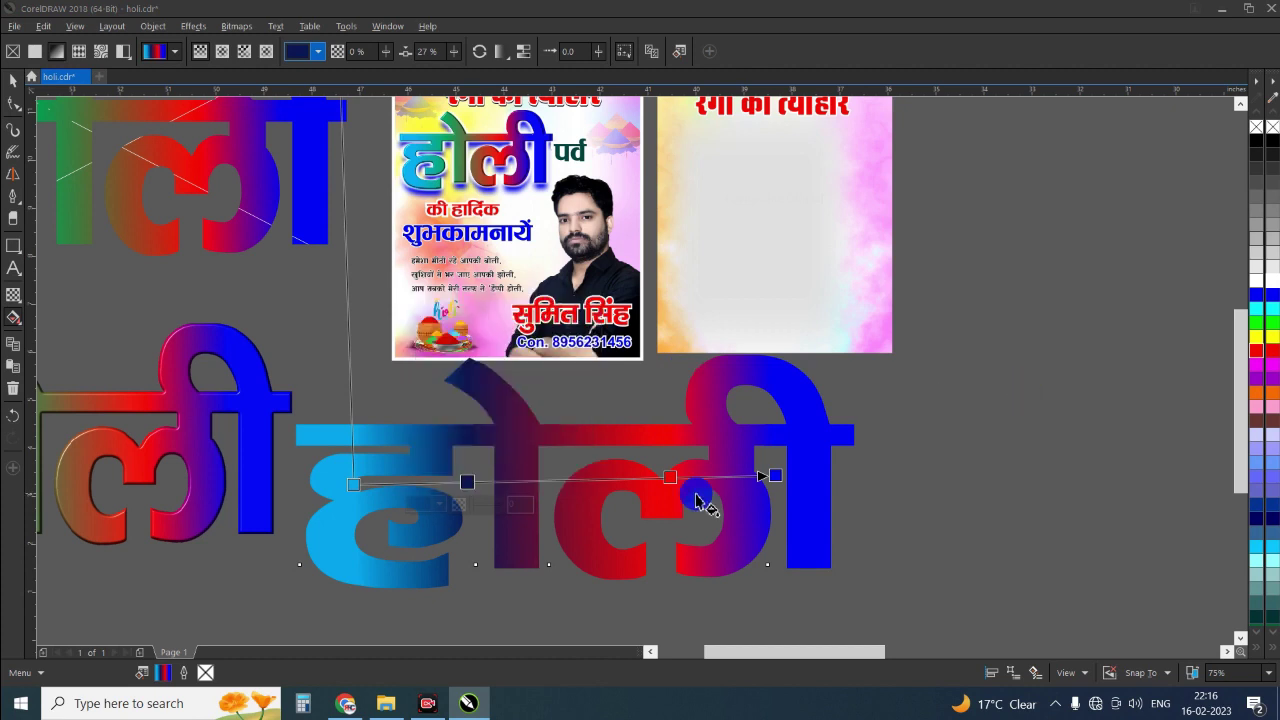
drag(466, 440, 468, 470)
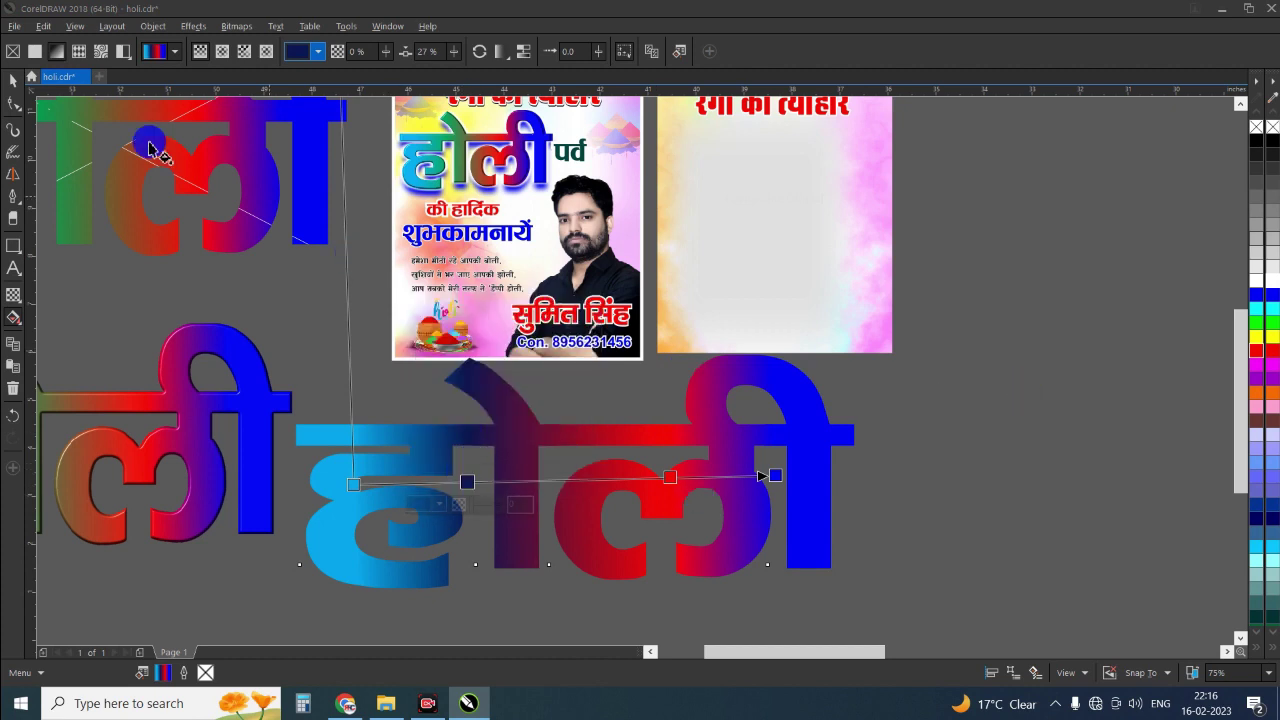
click(10, 83)
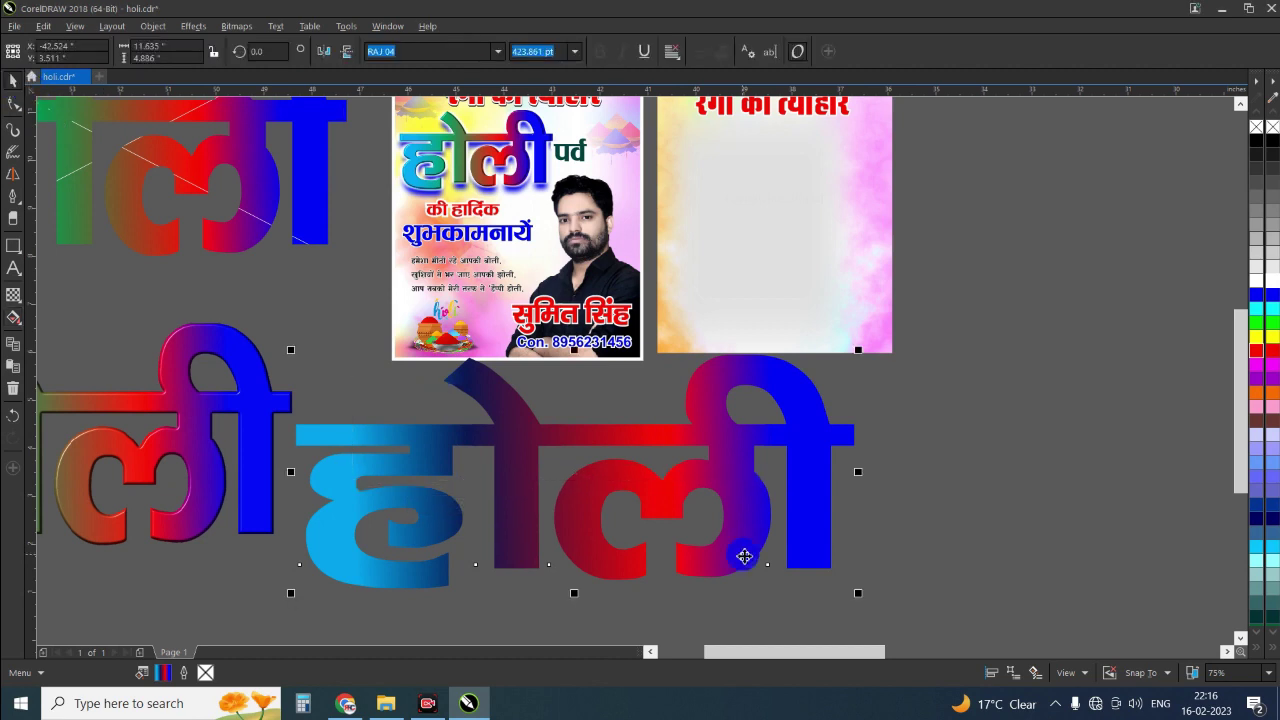
Step: Copy the recoloured होली to the right and convert the middle copy to a 300 dpi bitmap
drag(498, 407, 1010, 388)
click(683, 444)
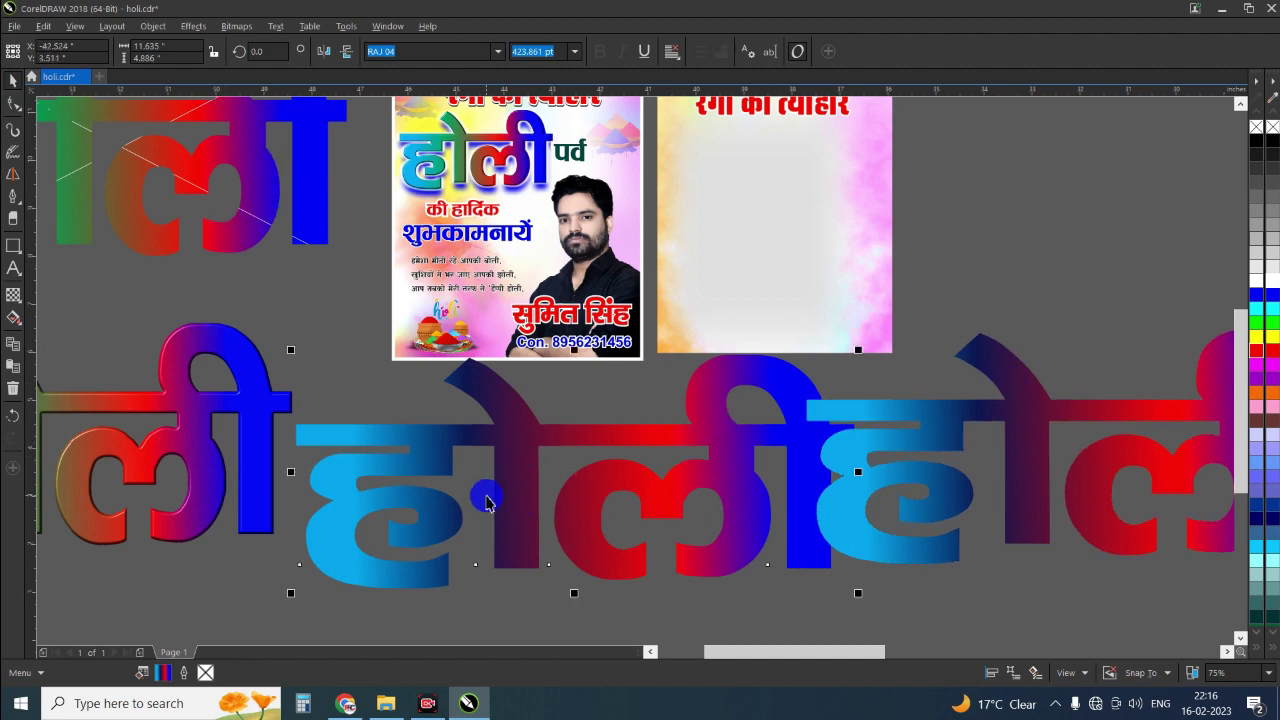
click(234, 26)
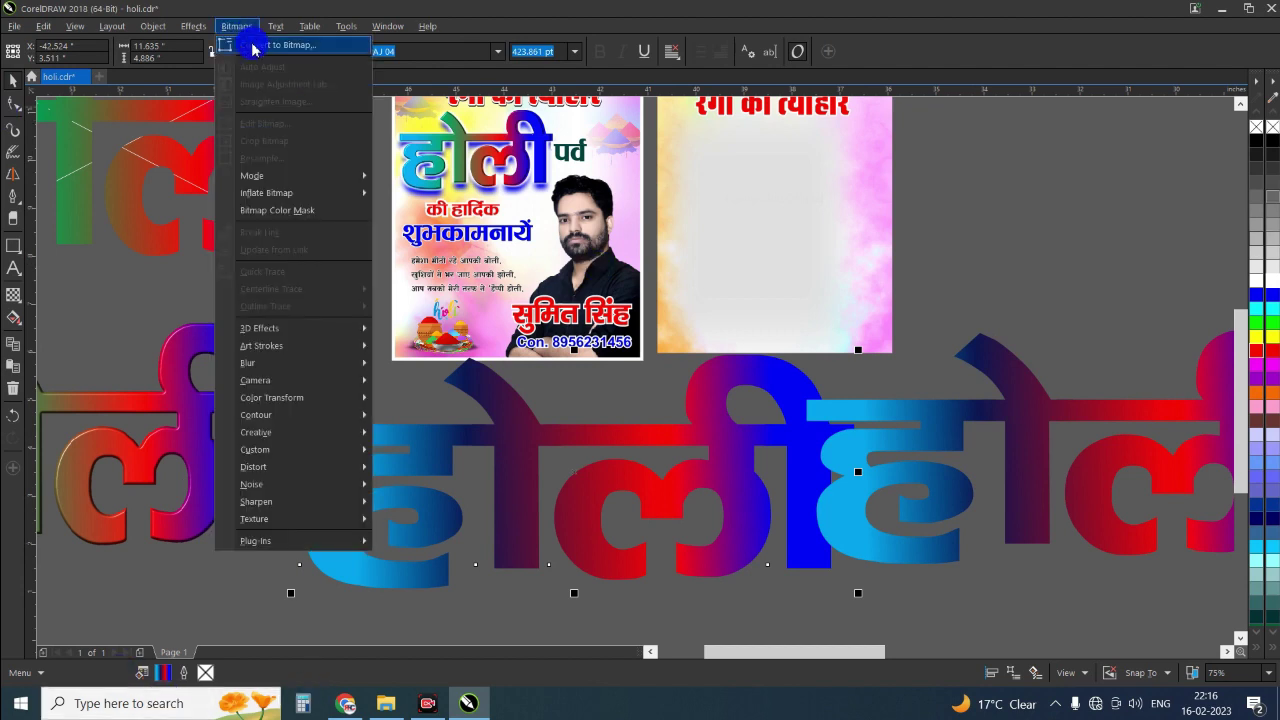
click(253, 46)
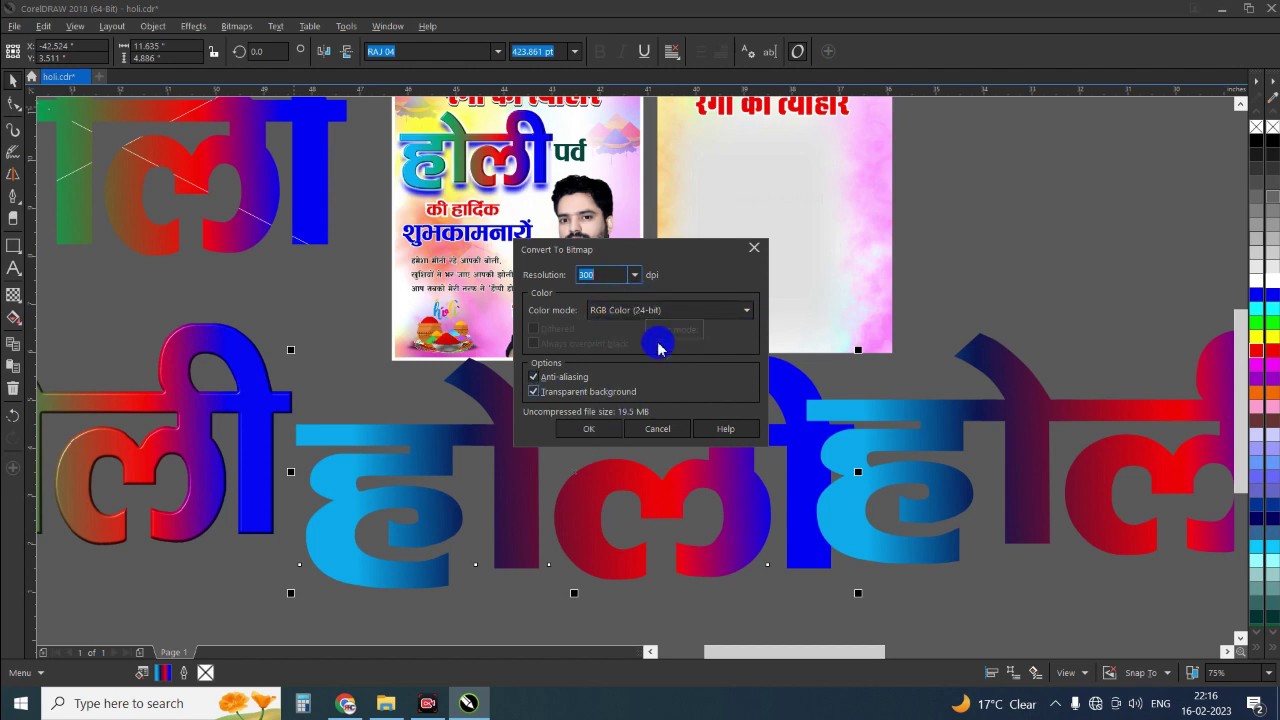
click(590, 429)
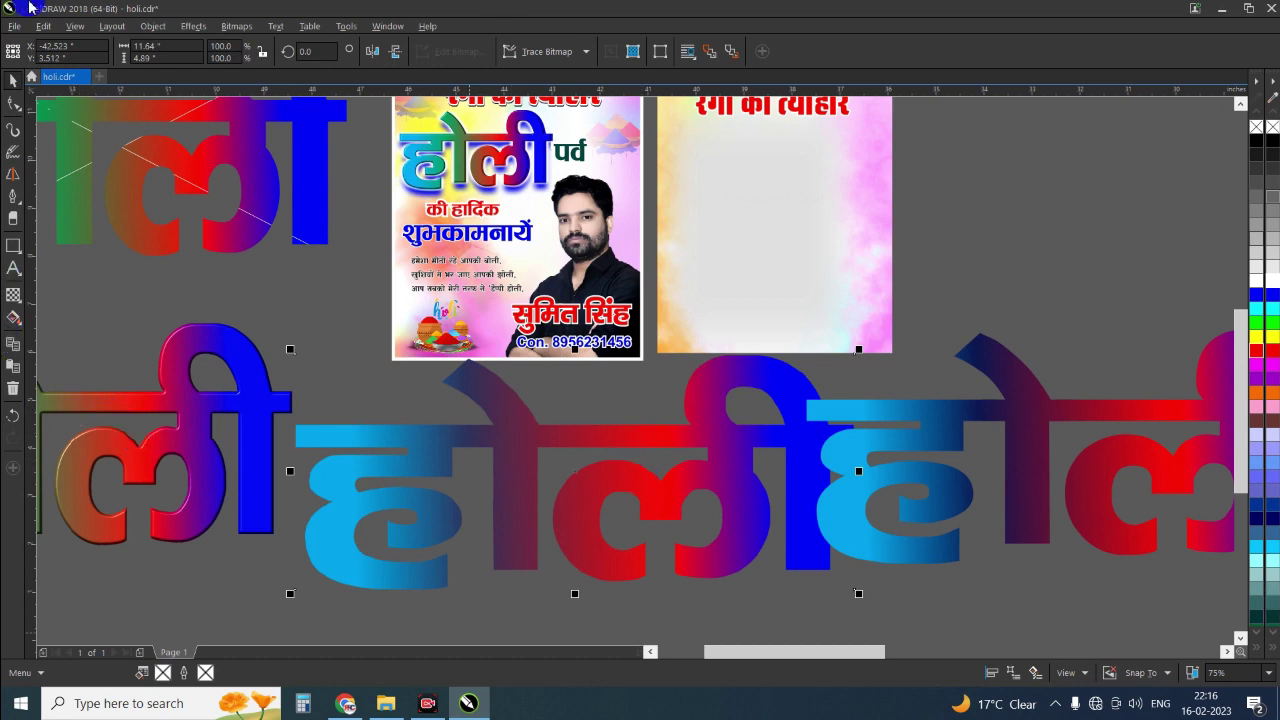
Step: Apply the Plastic 3D effect to the bitmap होली: Highlight 95, Depth 27, Smoothness 30
click(242, 35)
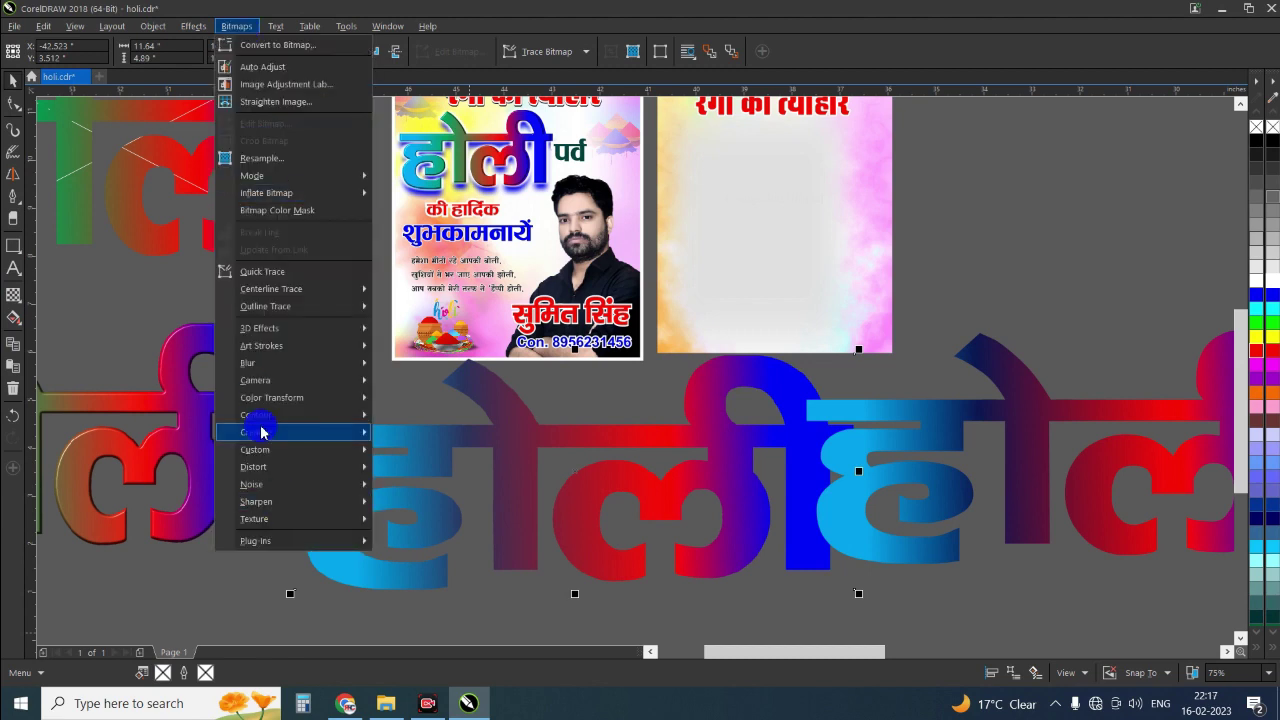
click(272, 519)
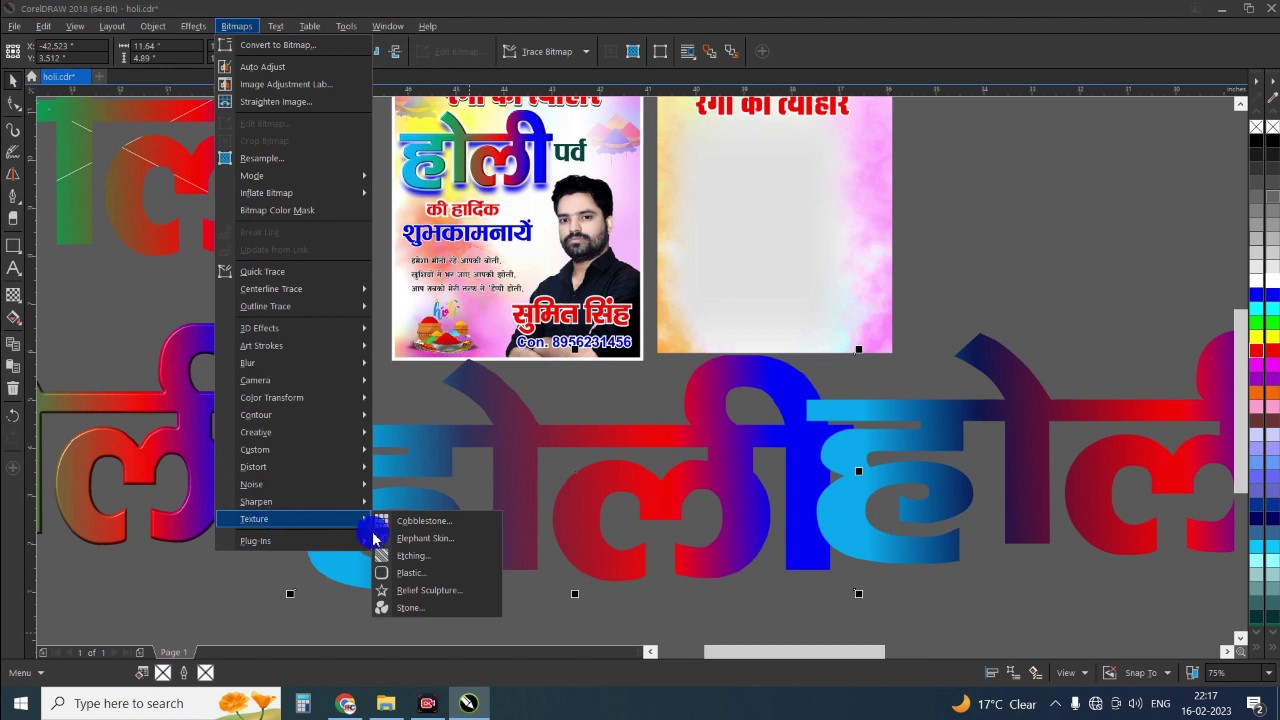
click(407, 574)
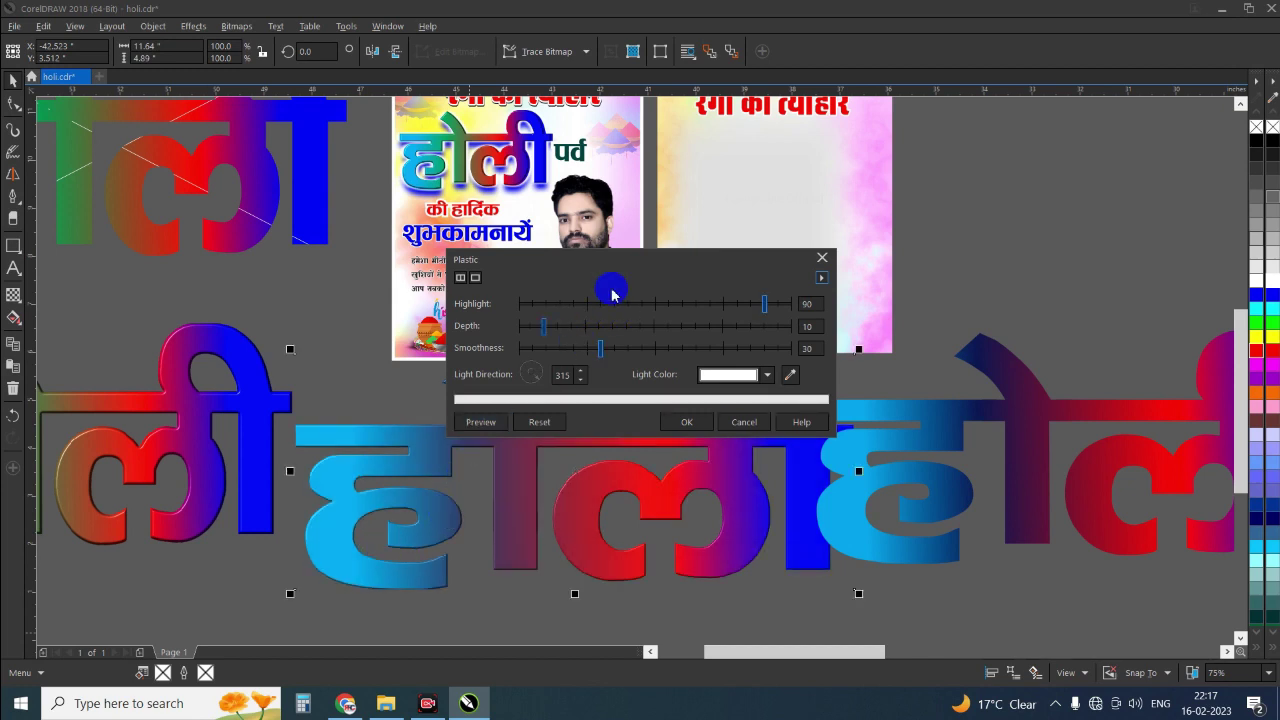
click(780, 306)
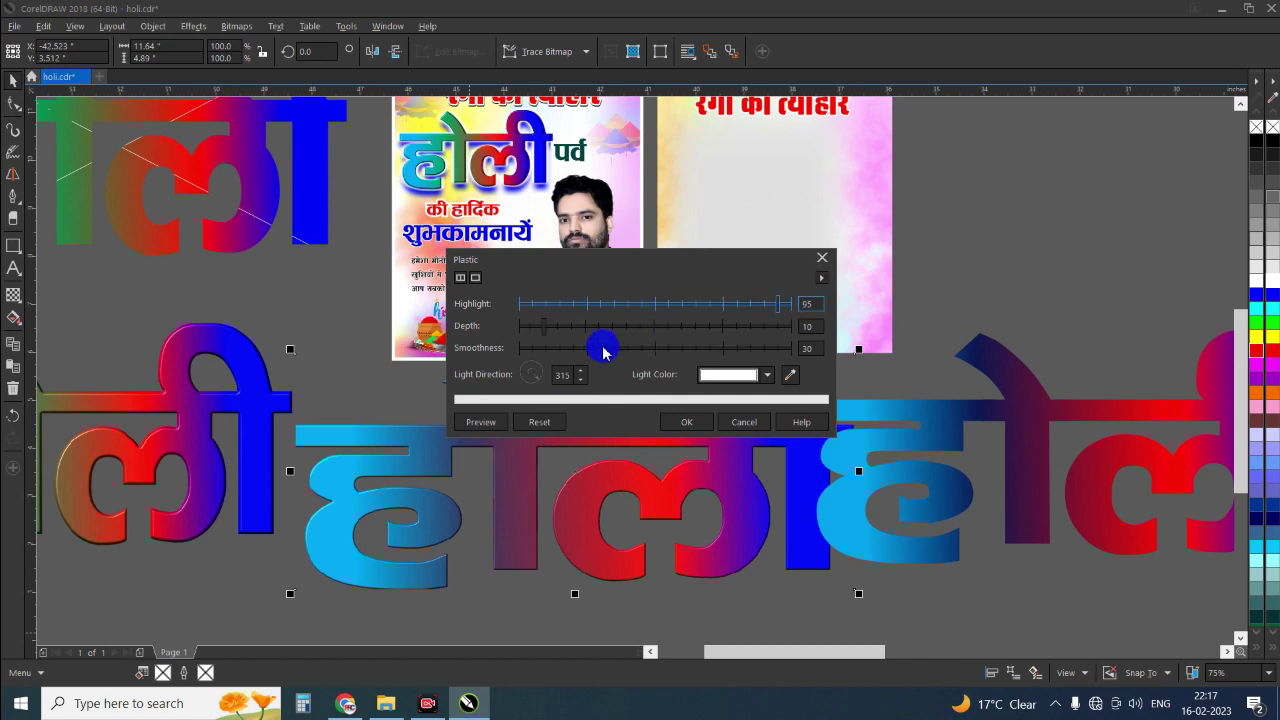
click(550, 327)
drag(550, 327, 565, 327)
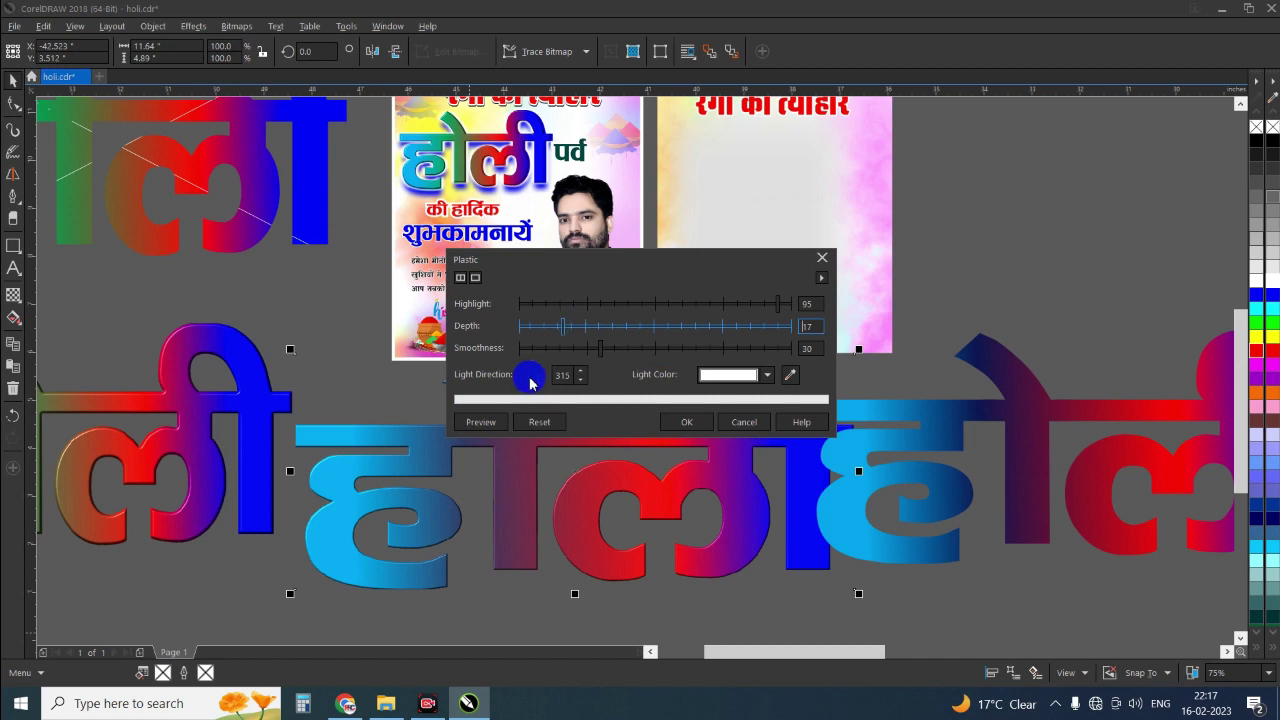
click(613, 348)
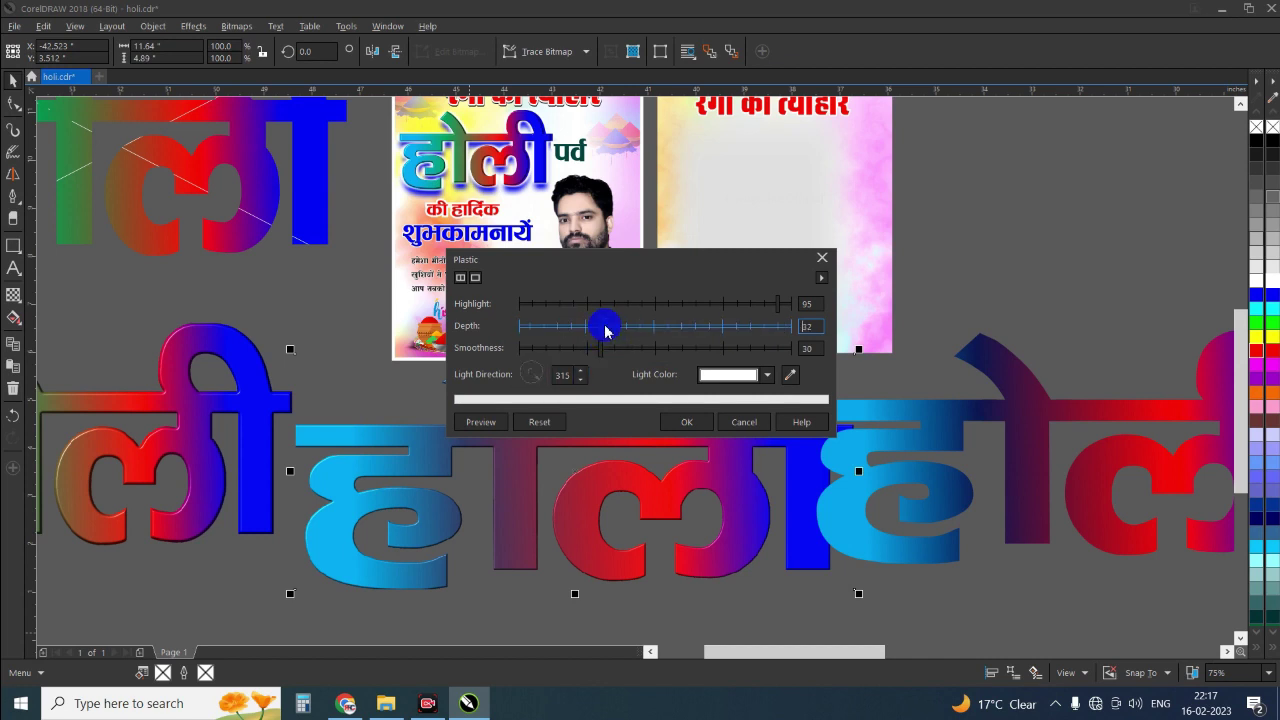
drag(605, 331, 657, 331)
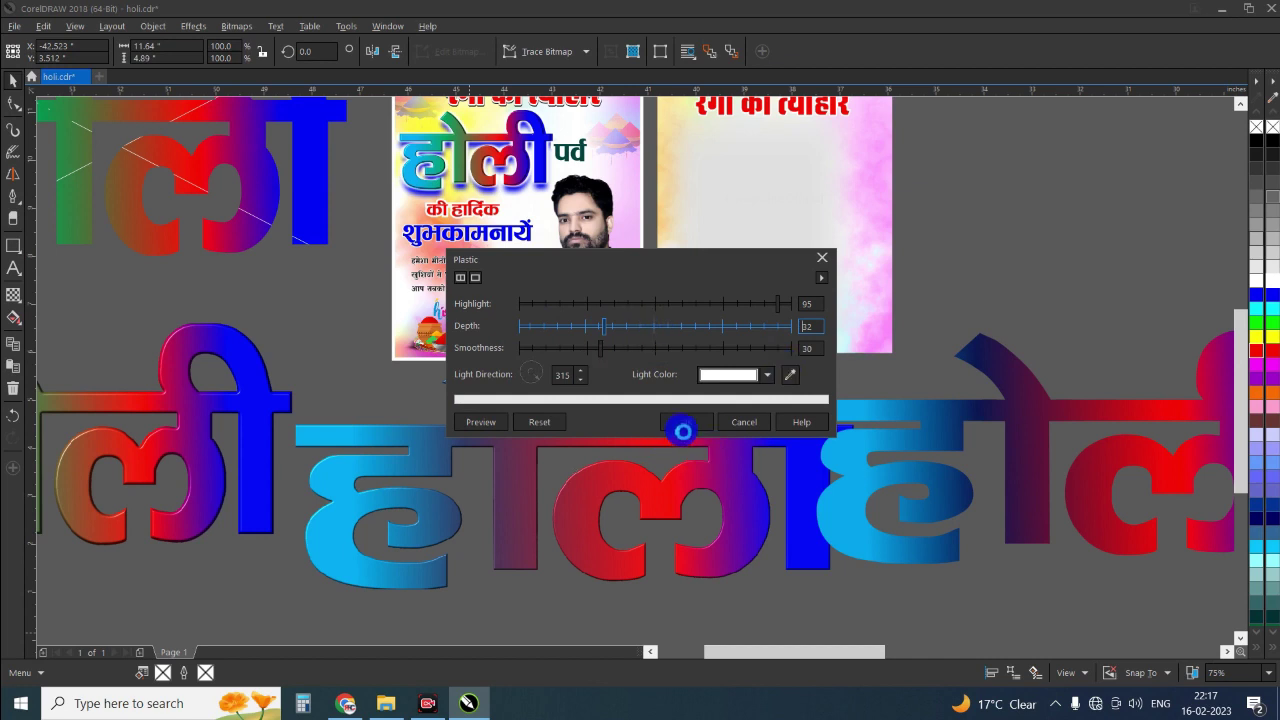
click(685, 429)
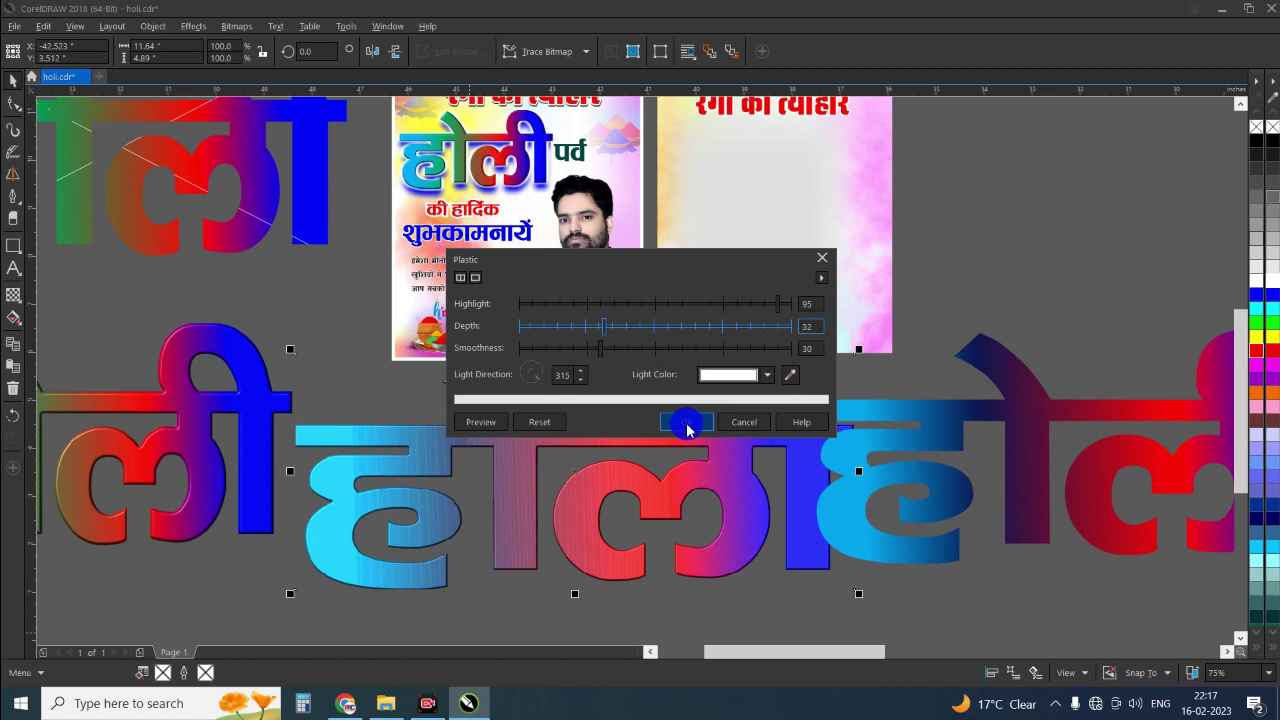
click(583, 331)
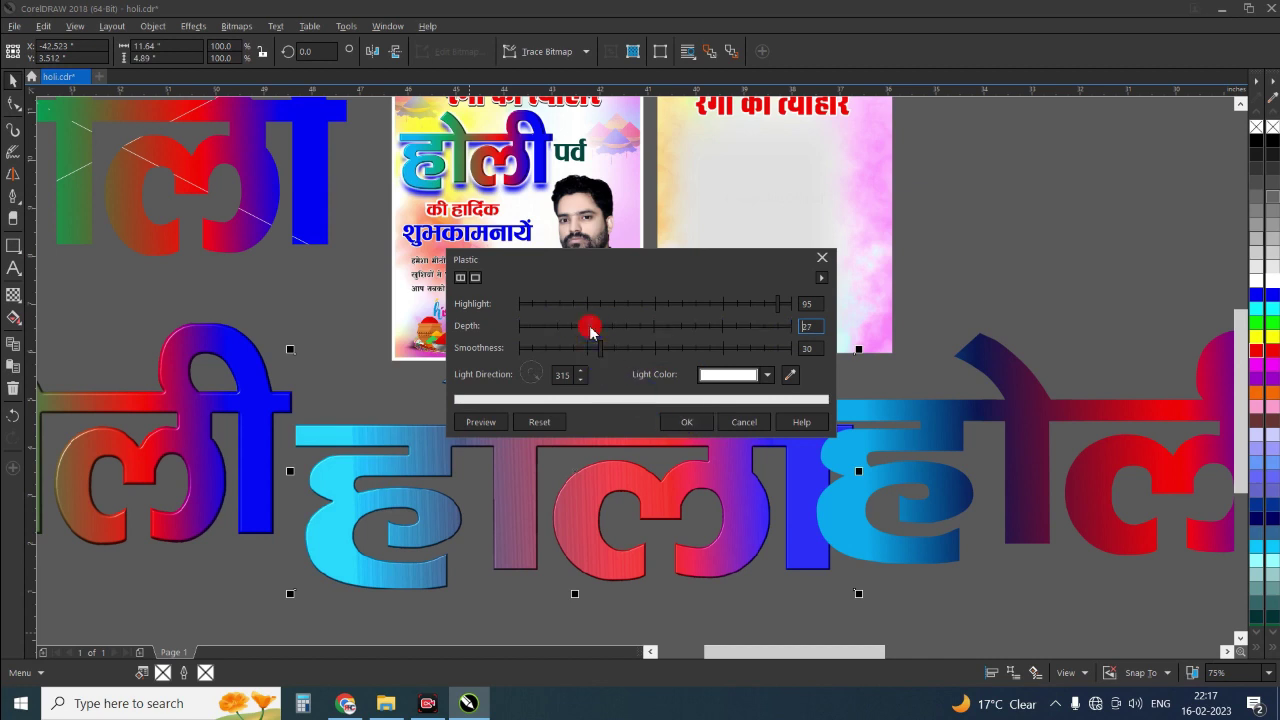
key(Return)
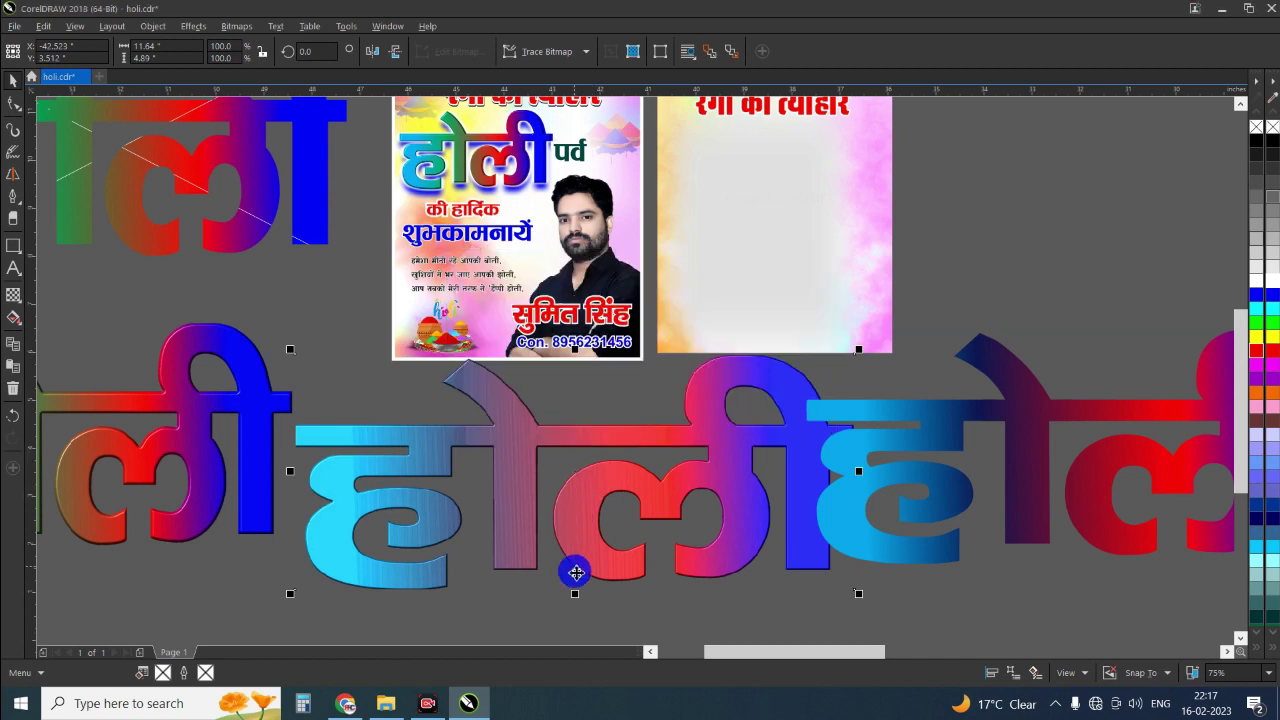
Step: Try placing the plastic lettering inside the gradient होली text using its right-click options
scroll(593, 568, up, 2)
scroll(591, 563, up, 2)
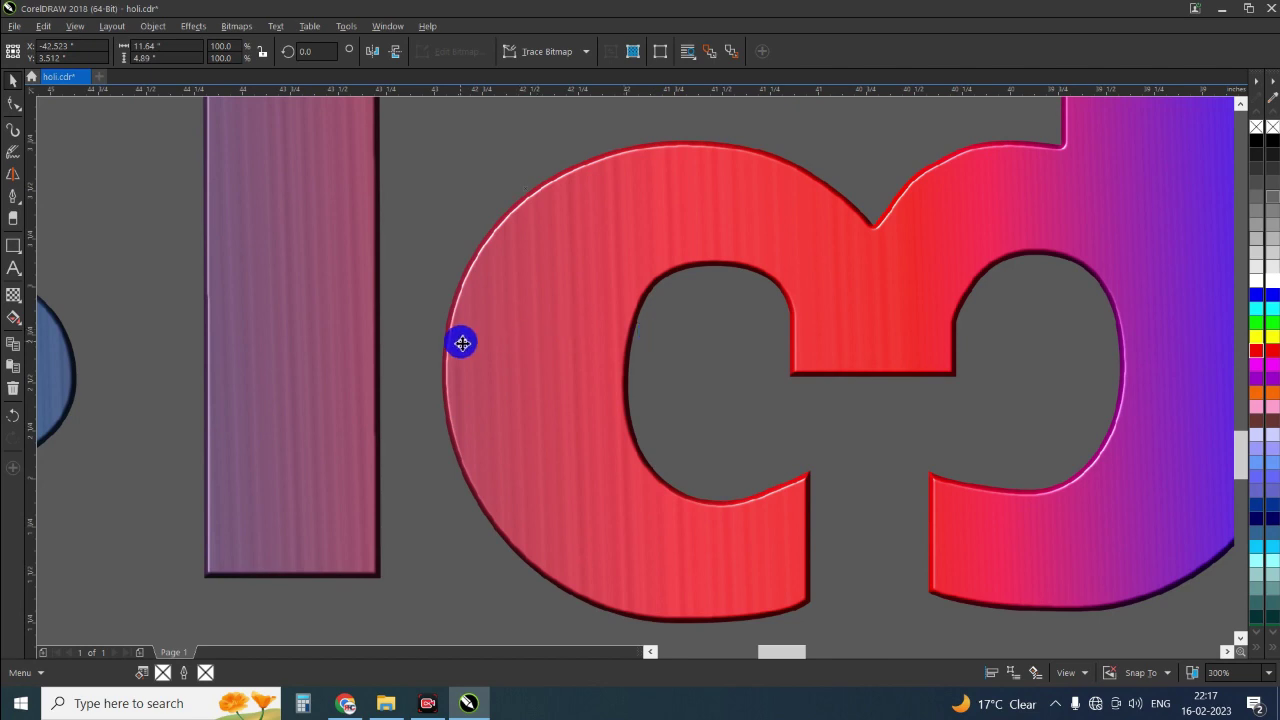
scroll(462, 343, down, 2)
scroll(464, 342, down, 2)
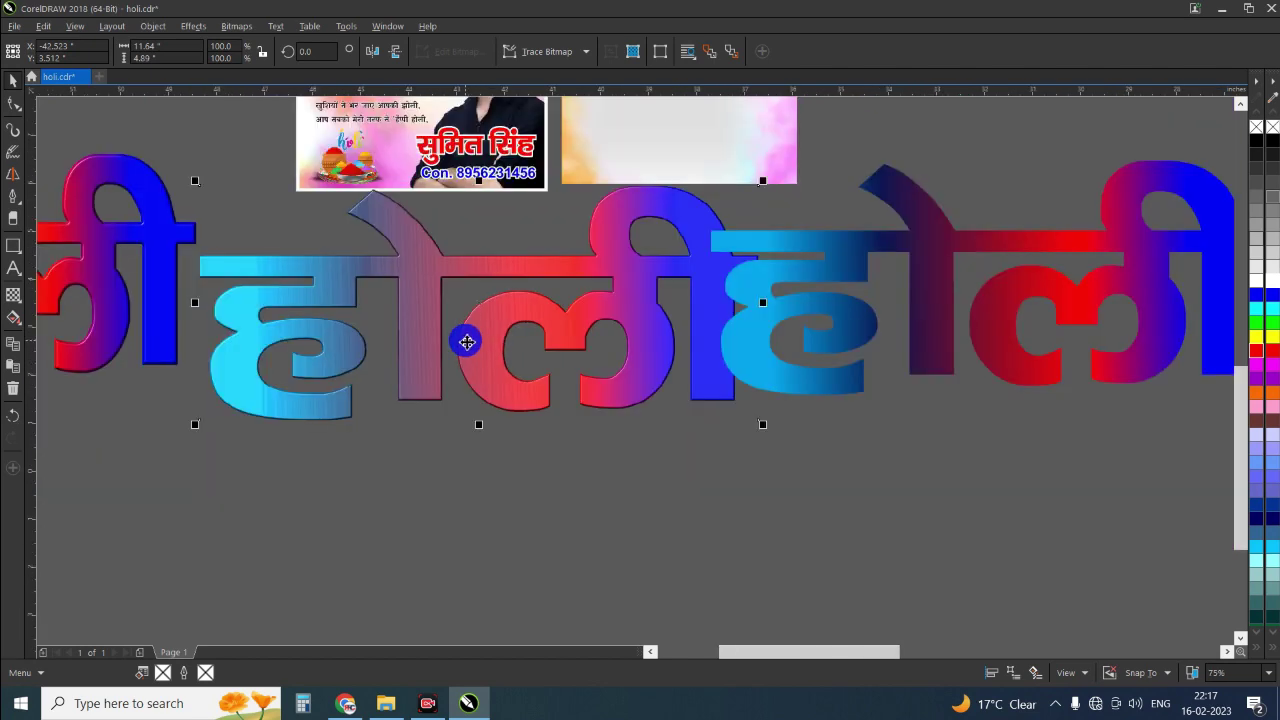
click(516, 266)
right_click(516, 266)
key(Escape)
click(516, 266)
right_click(516, 266)
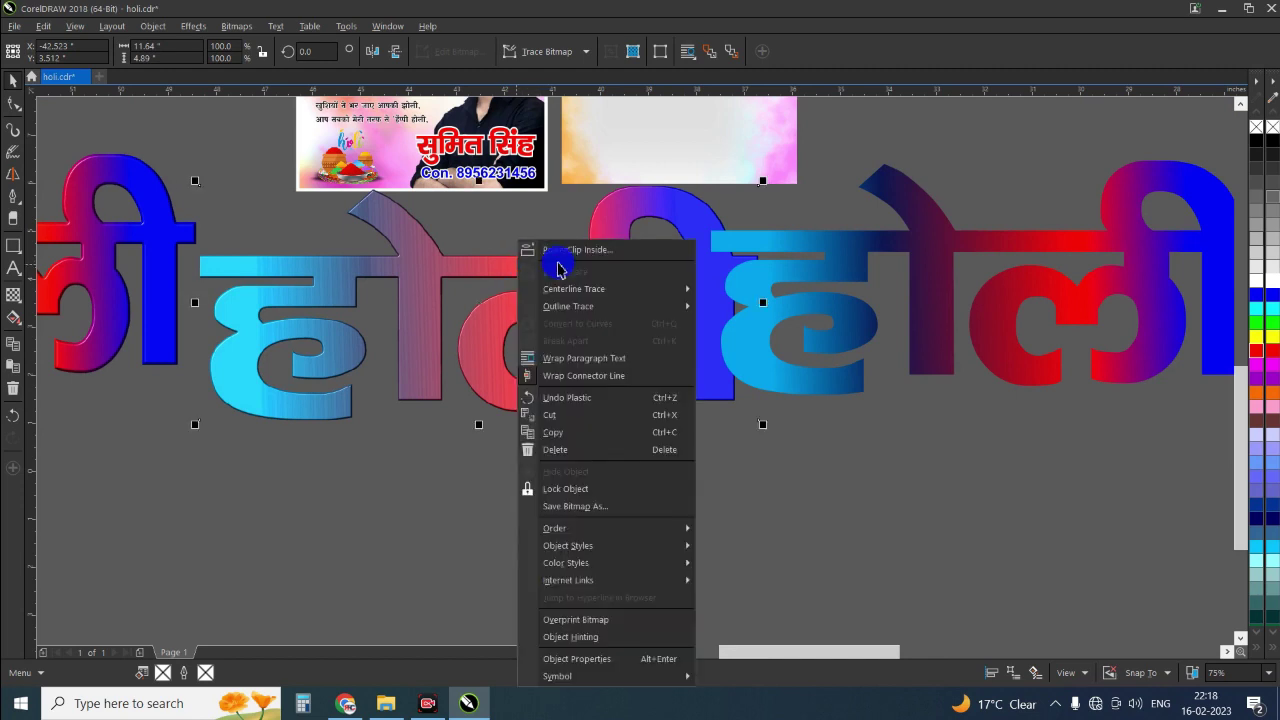
click(563, 249)
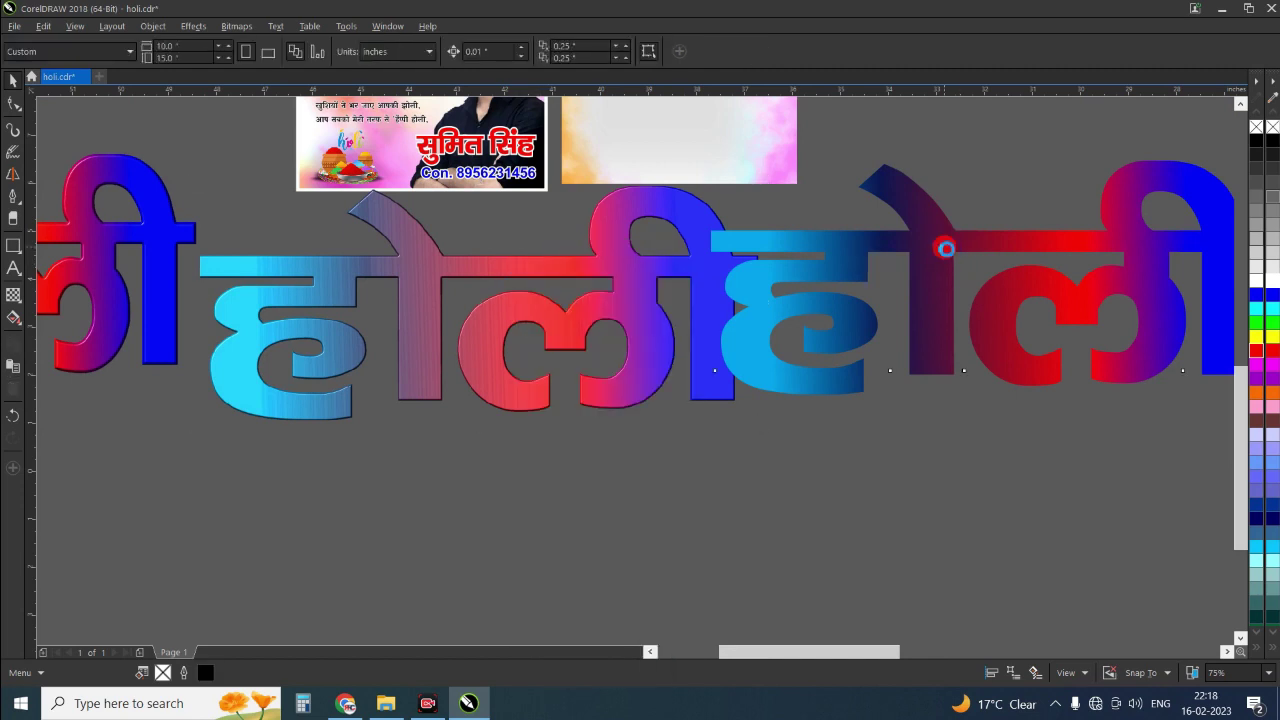
click(945, 248)
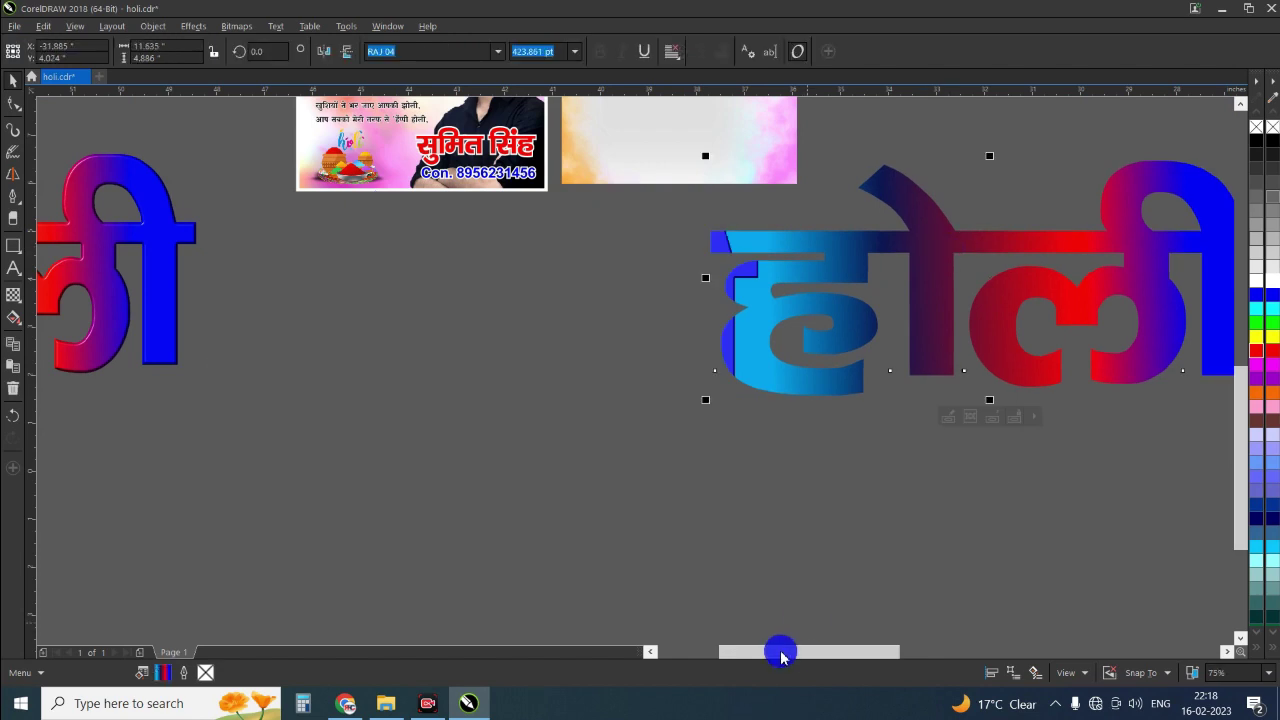
drag(781, 655, 846, 652)
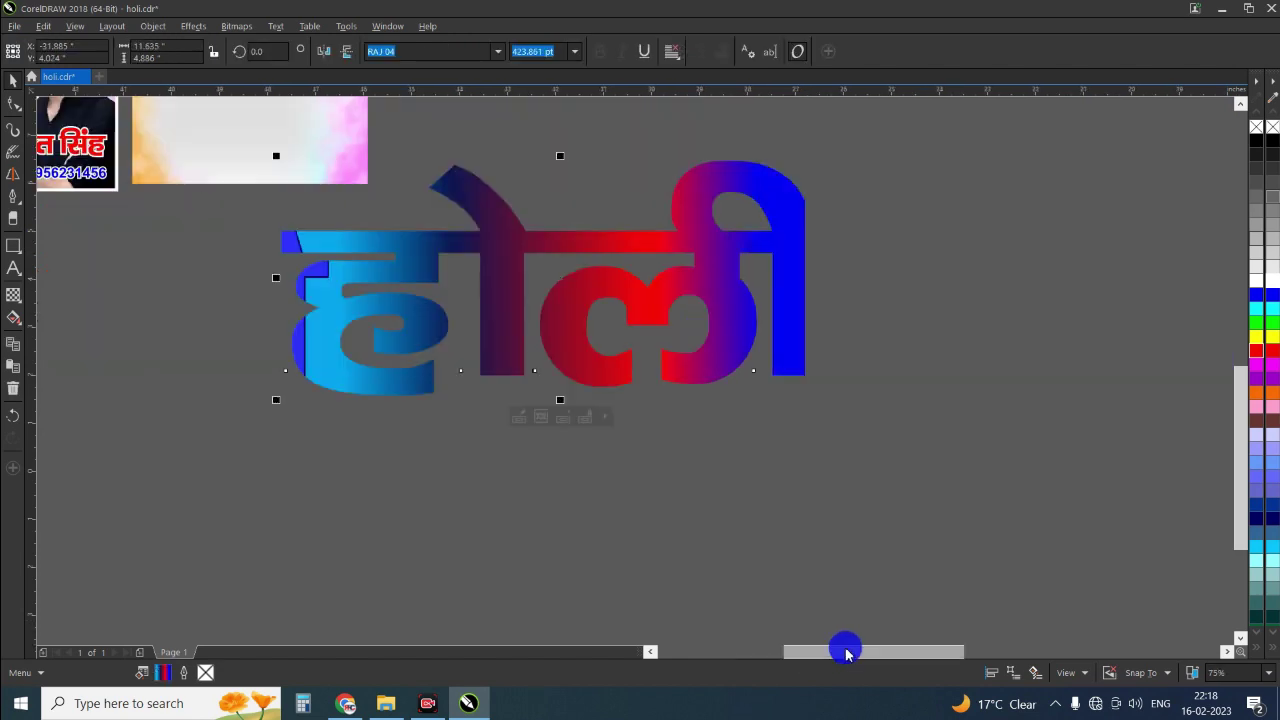
click(514, 420)
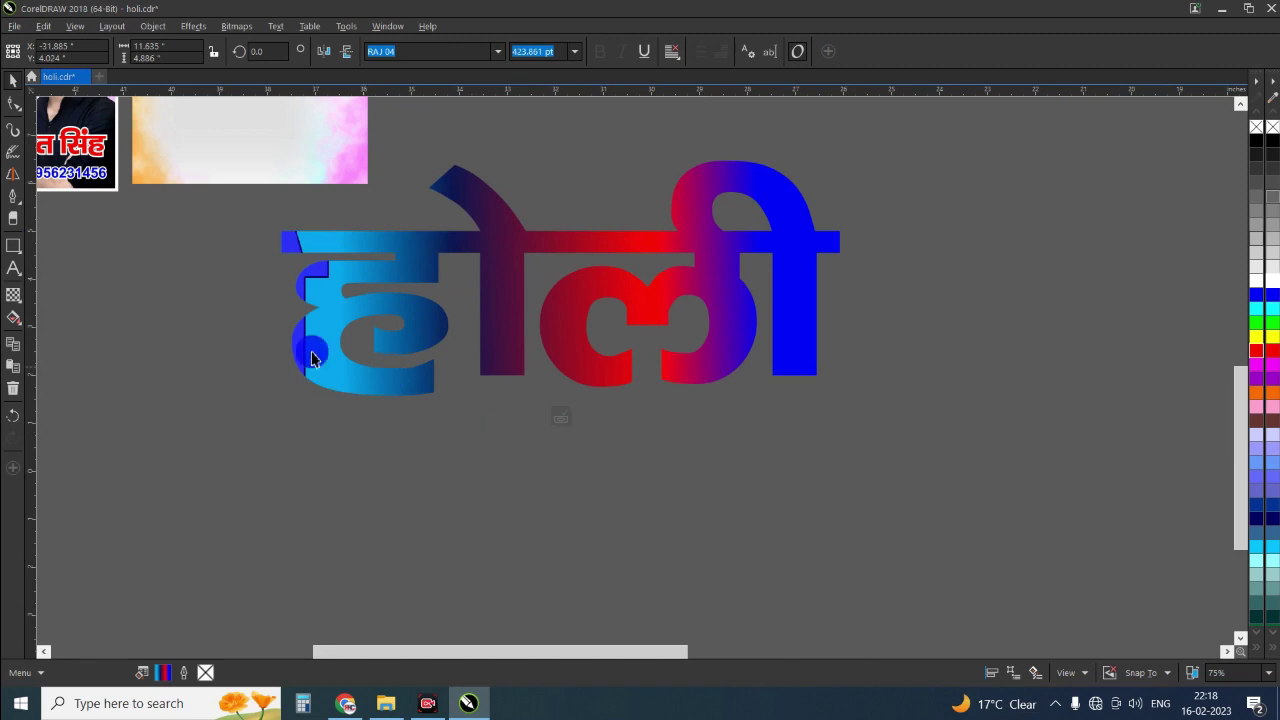
Step: Pull the plastic lettering aside, then lay it back over the gradient text slightly offset
drag(311, 358, 214, 313)
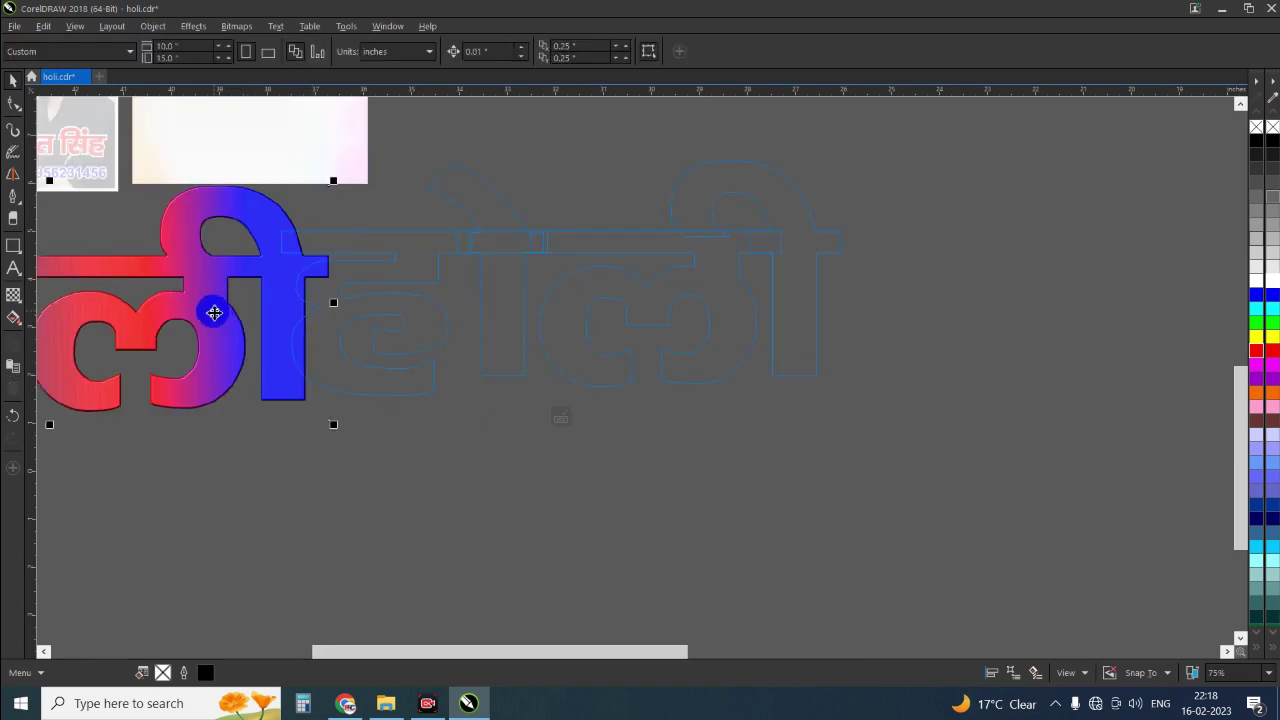
click(706, 297)
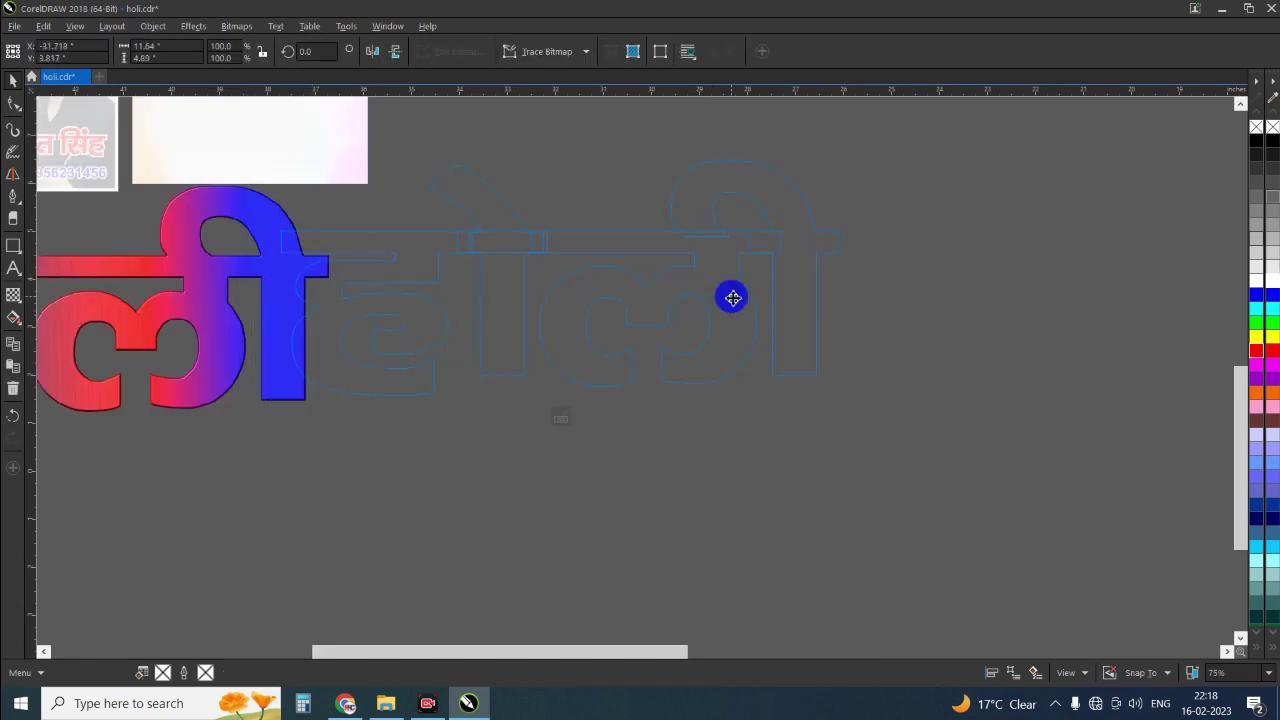
drag(732, 297, 731, 295)
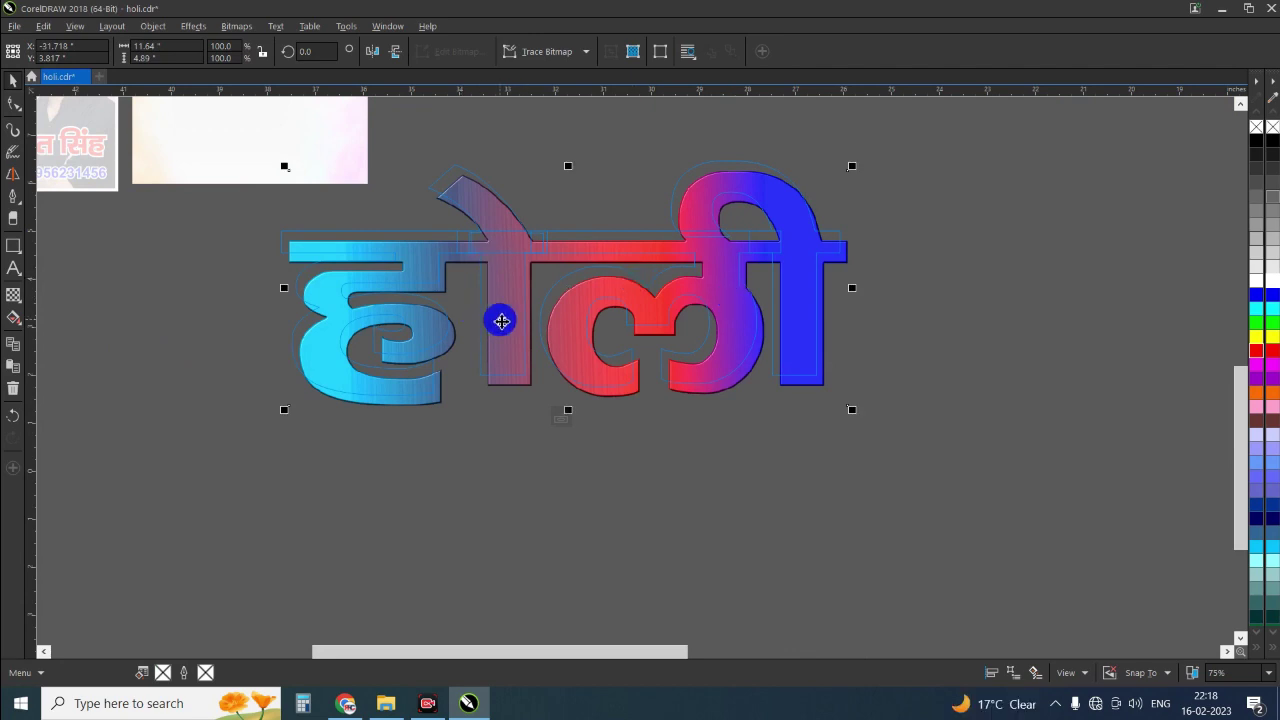
click(503, 318)
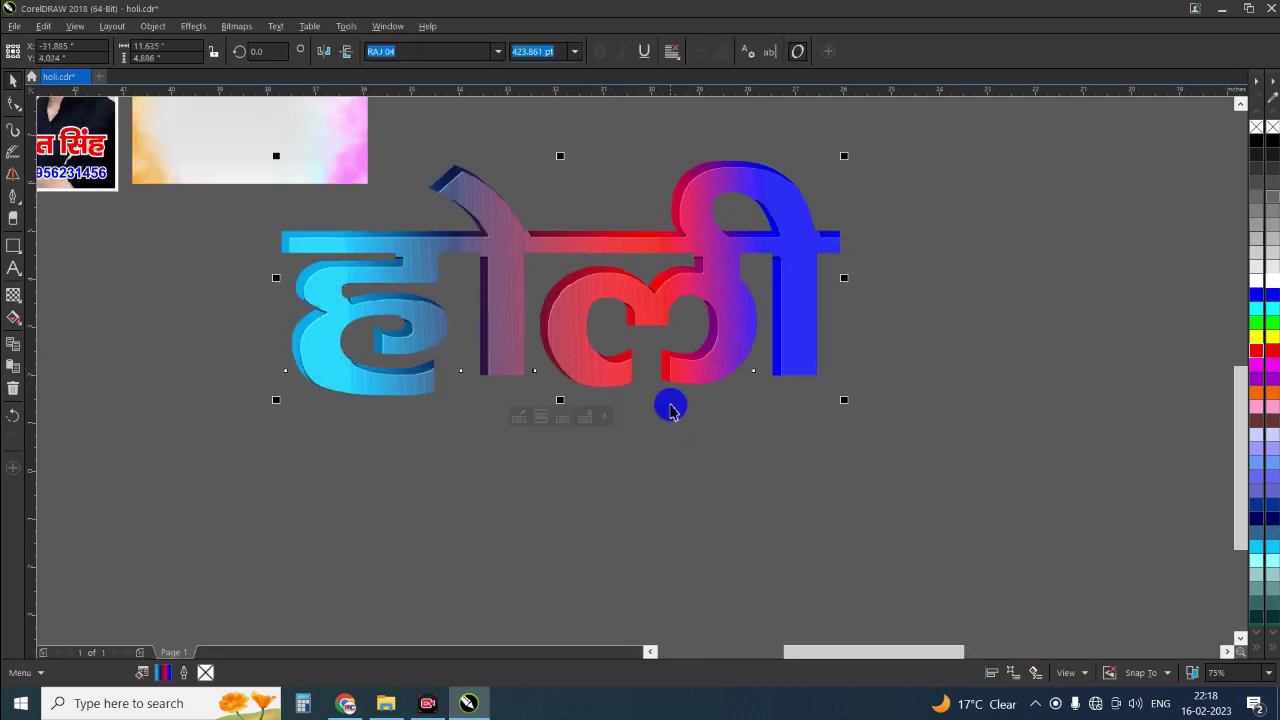
scroll(686, 374, down, 2)
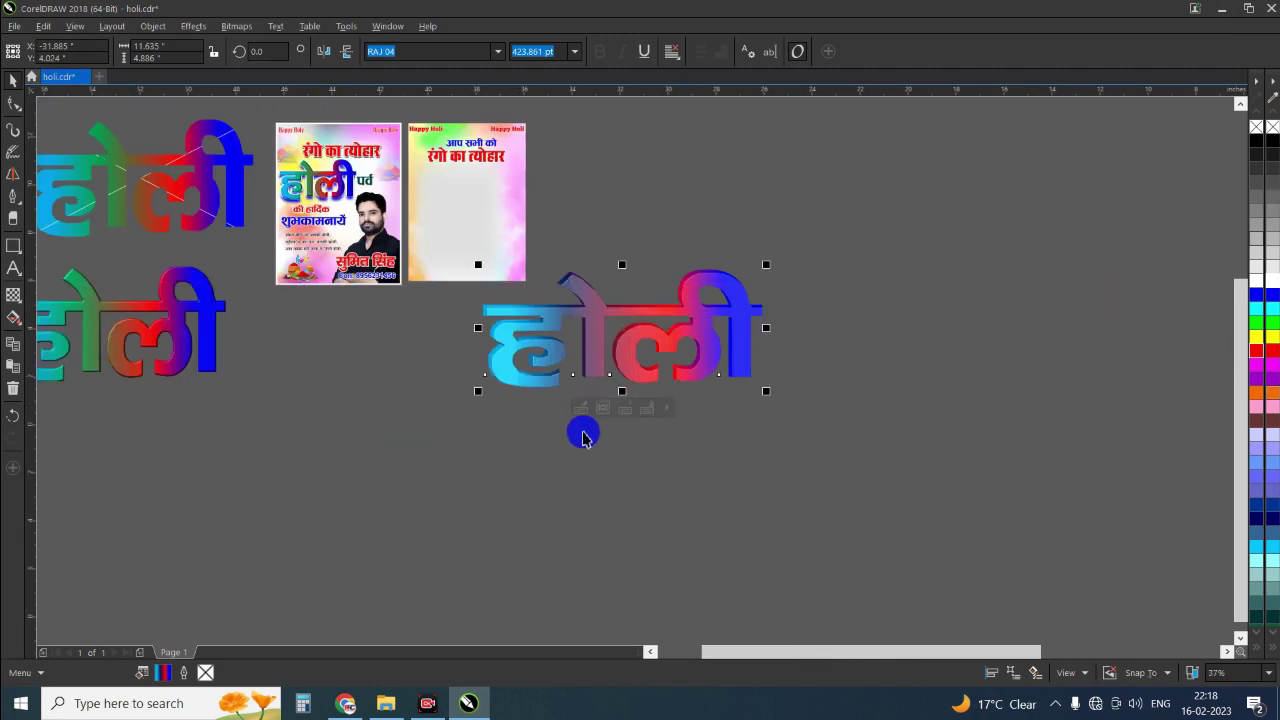
scroll(643, 354, down, 2)
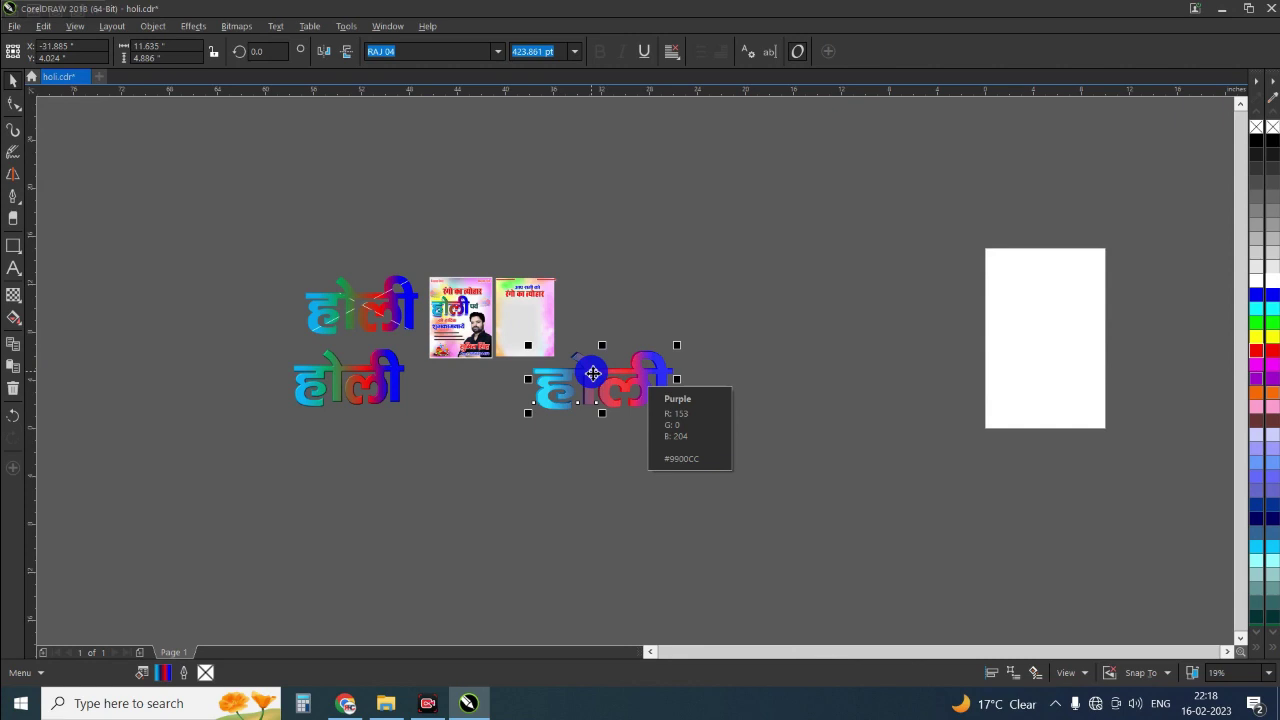
scroll(563, 378, up, 5)
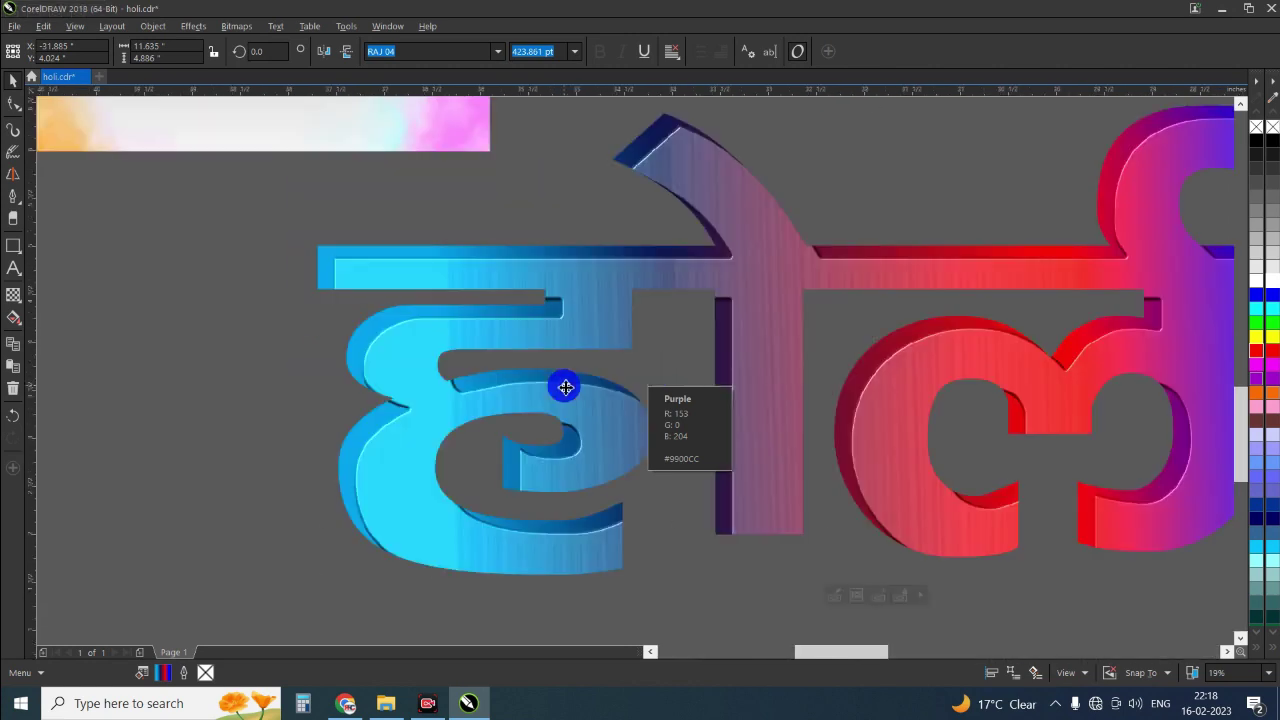
Step: Delete the selected lettering copy and apply purple to the poster lettering
key(Delete)
scroll(600, 408, down, 2)
scroll(454, 540, down, 2)
scroll(454, 540, down, 2)
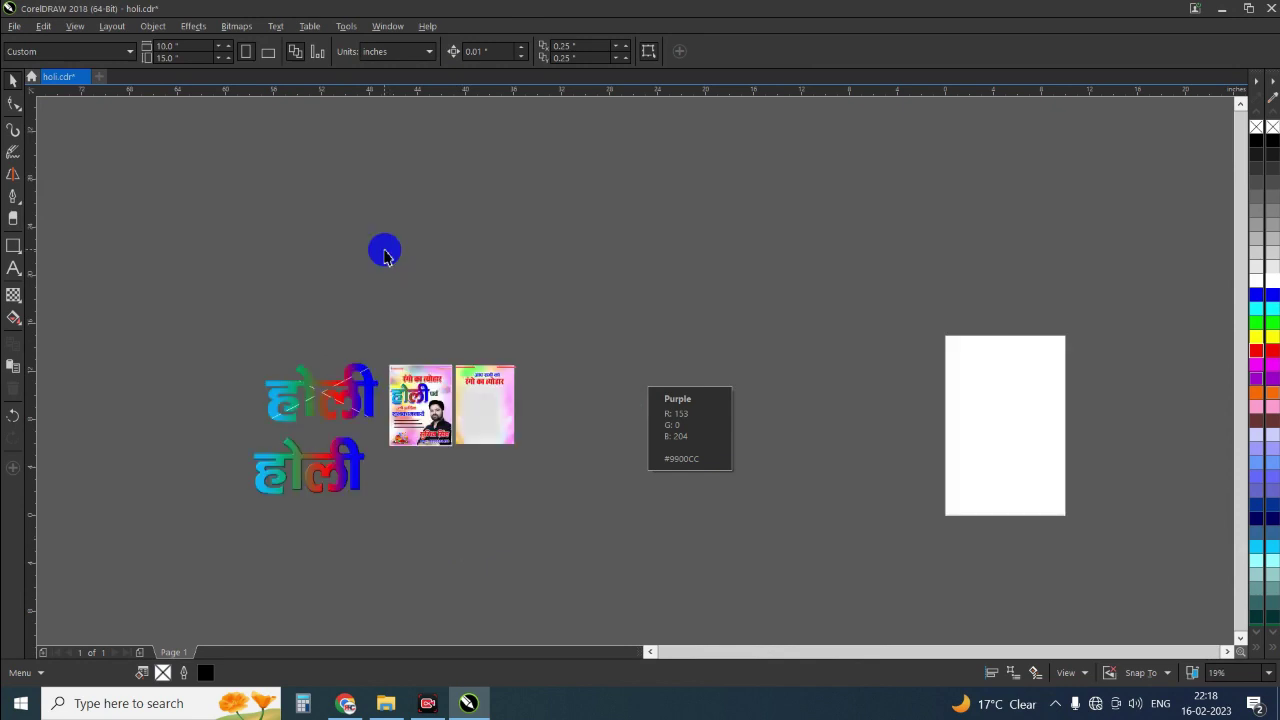
scroll(428, 444, up, 2)
scroll(429, 406, up, 2)
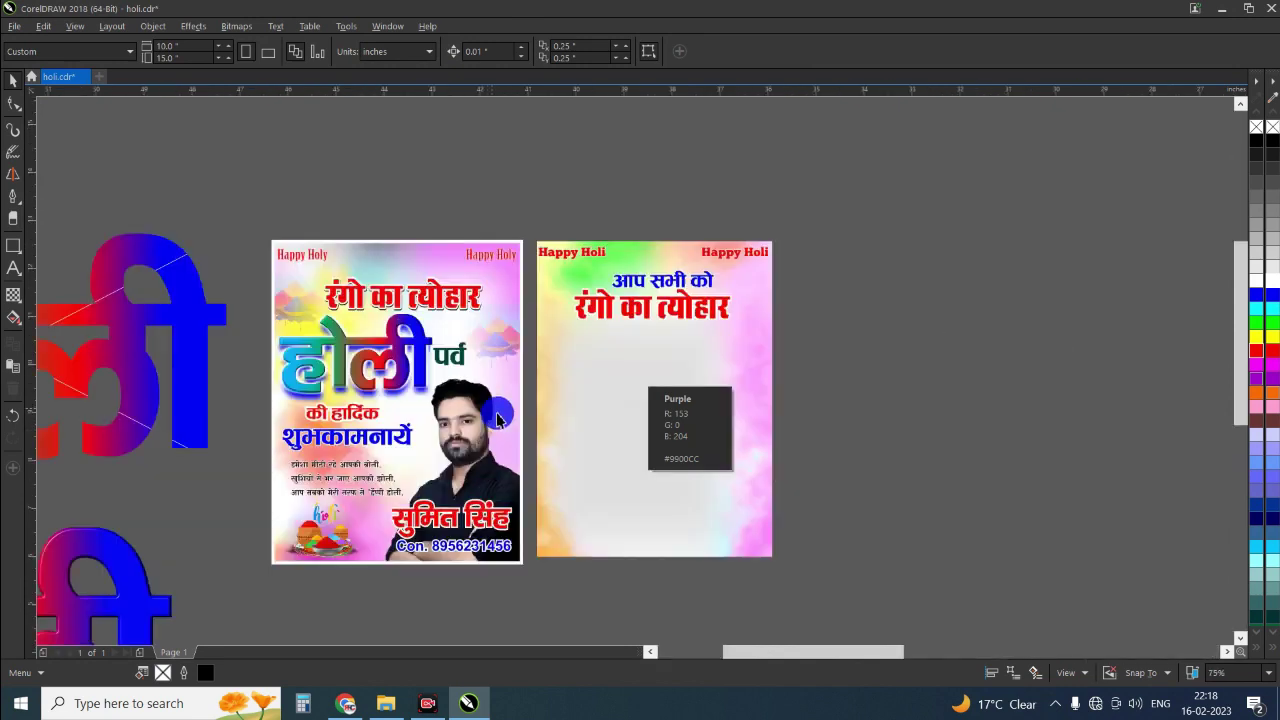
mouse_move(370, 415)
mouse_down()
mouse_move(380, 372)
mouse_move(421, 350)
mouse_move(309, 364)
mouse_move(449, 358)
mouse_move(320, 422)
mouse_move(460, 362)
mouse_up()
Step: Marquee-select the first poster's text and artwork and drag-copy it onto the second poster
click(390, 355)
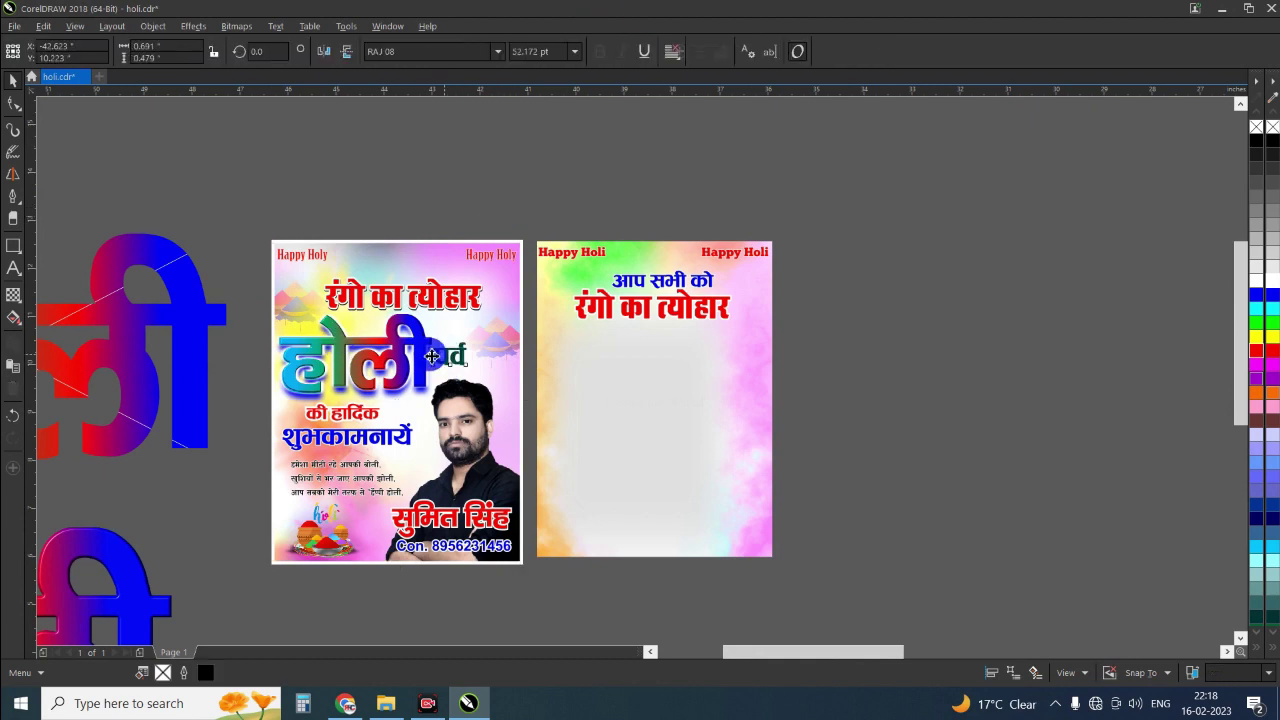
drag(216, 263, 514, 571)
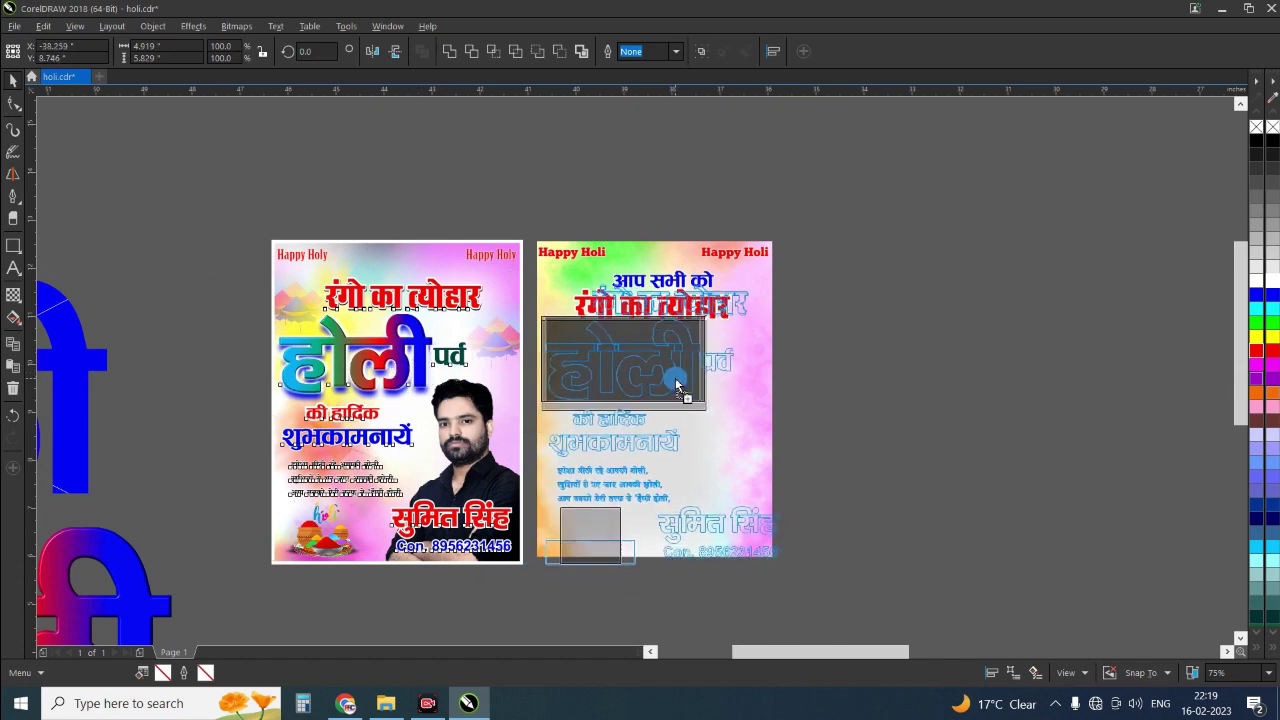
drag(406, 378, 671, 383)
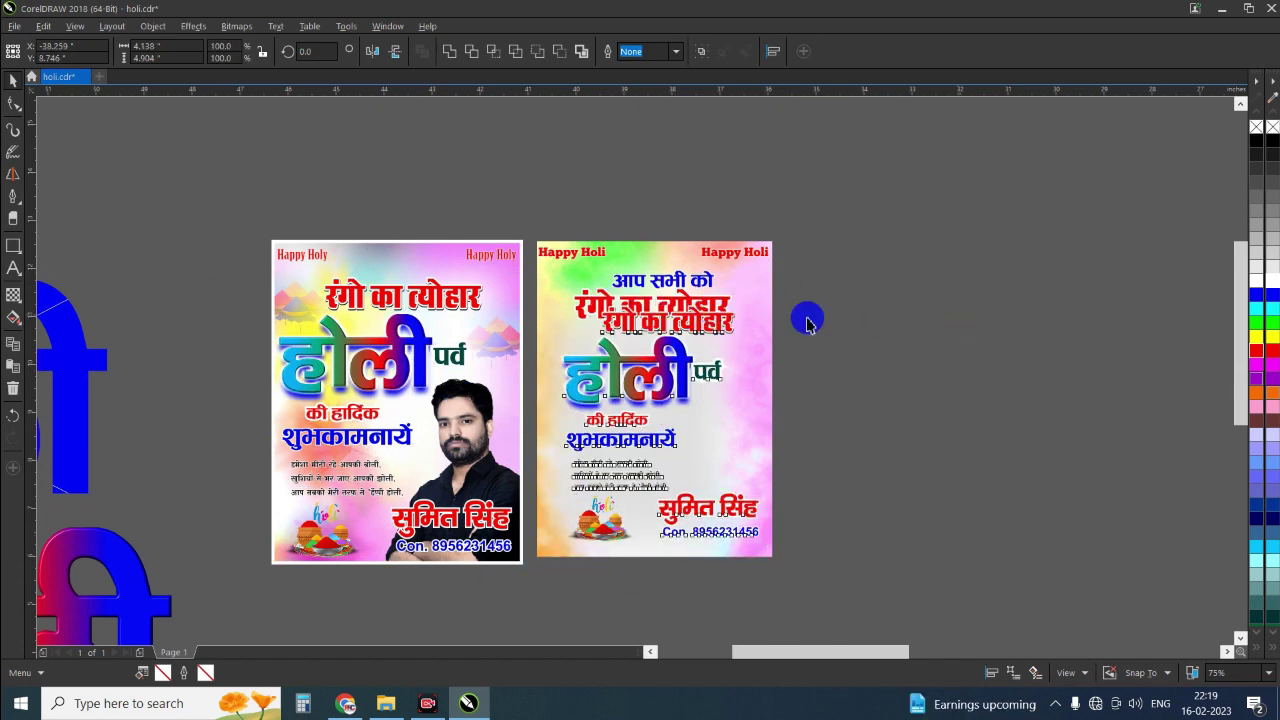
click(751, 521)
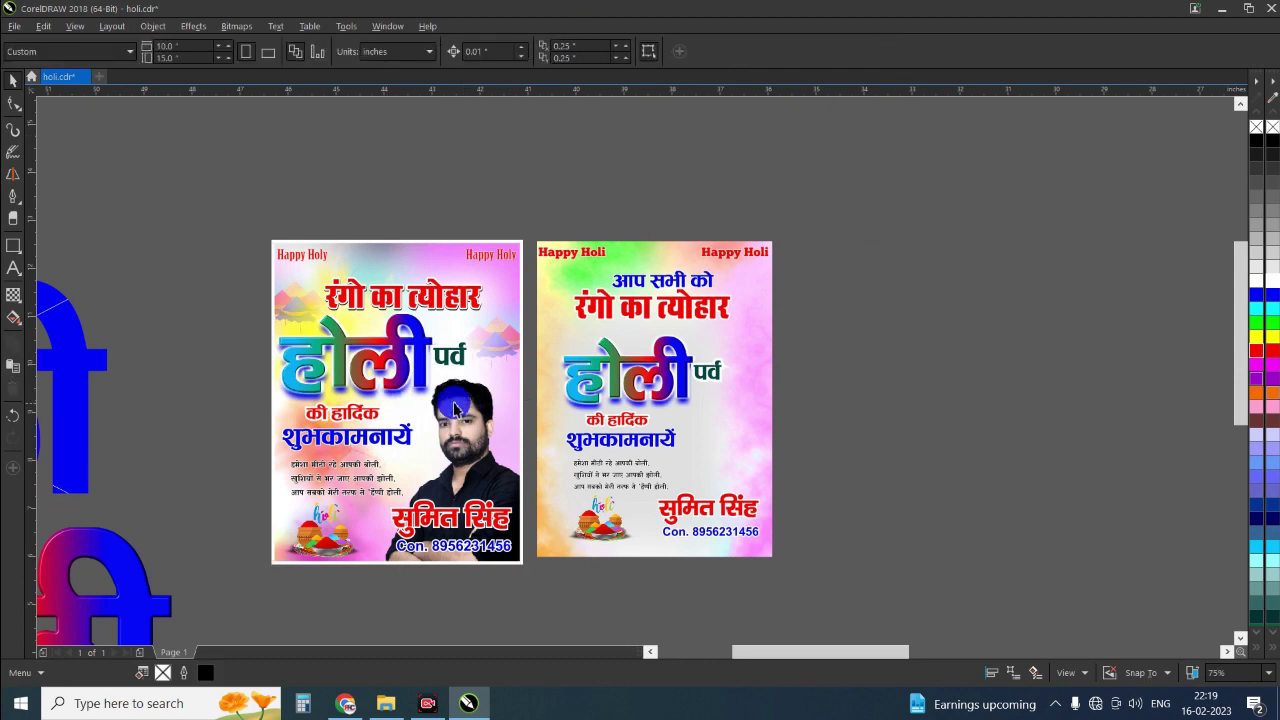
Step: Copy the portrait to the second poster's lower right and send it behind the name and number
drag(400, 290, 1033, 290)
drag(689, 412, 698, 419)
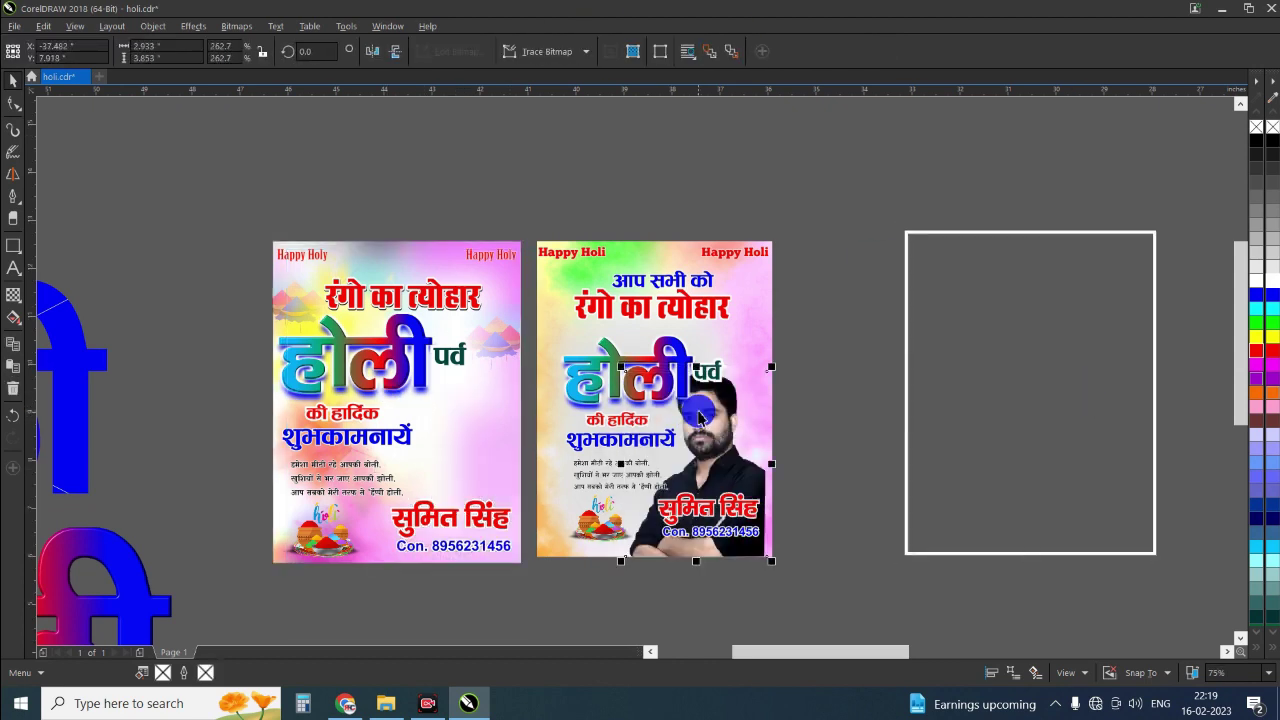
scroll(770, 549, up, 1)
drag(857, 371, 434, 614)
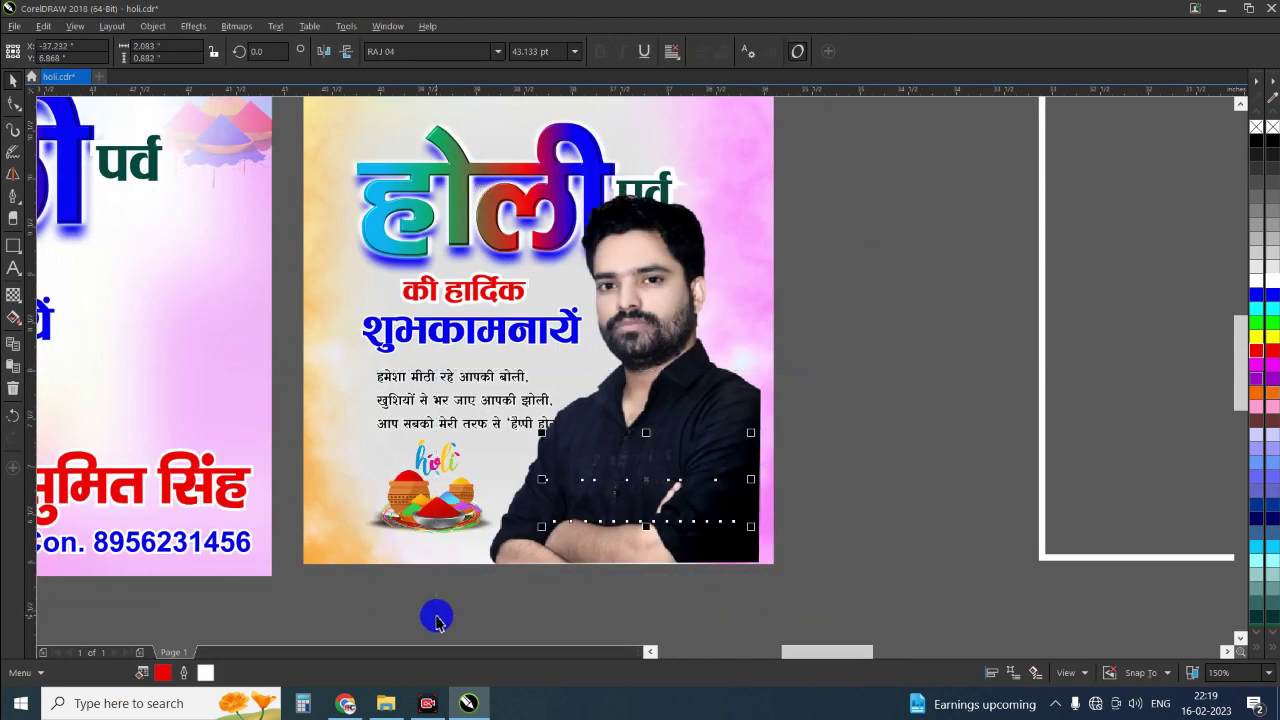
key(shift+Page_Up)
drag(656, 275, 658, 276)
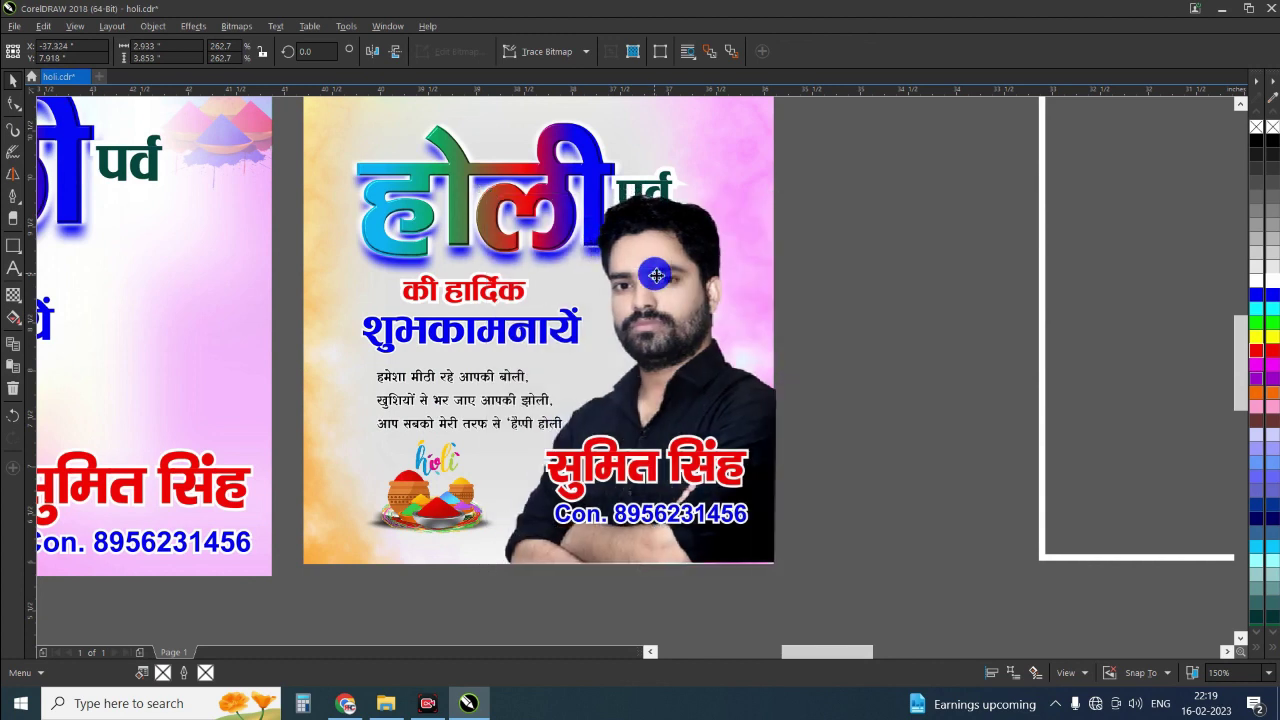
scroll(794, 366, down, 2)
click(794, 366)
Step: Copy the umbrella image to the poster's upper-left, flip it, and select the रंगो का त्योहार headline
drag(193, 197, 477, 591)
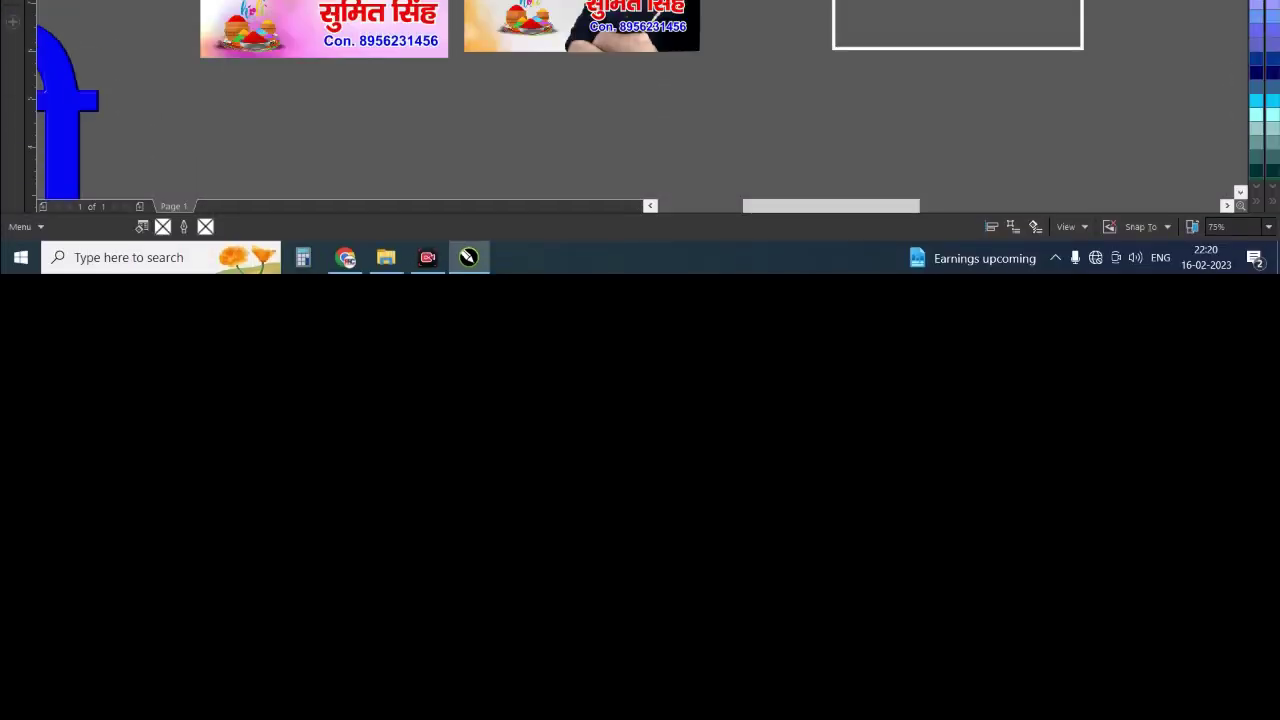
click(692, 281)
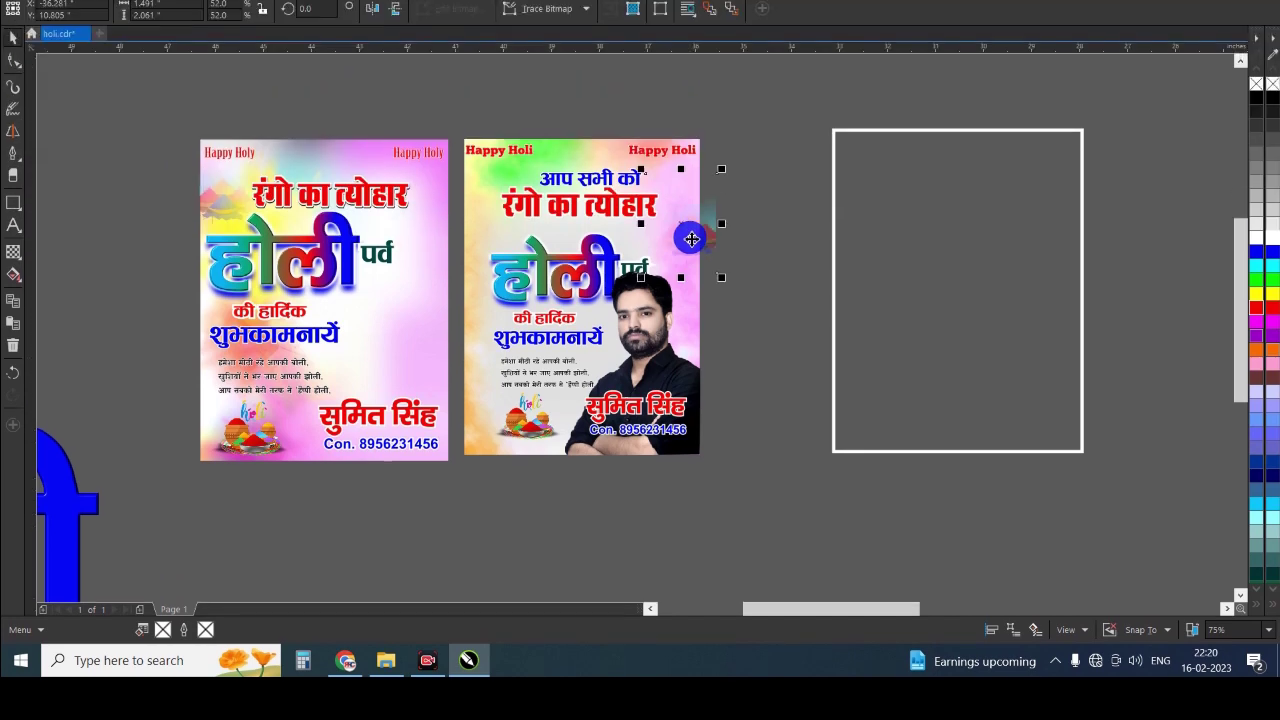
mouse_move(692, 281)
mouse_down()
mouse_move(705, 278)
mouse_move(691, 253)
mouse_up()
scroll(692, 254, up, 2)
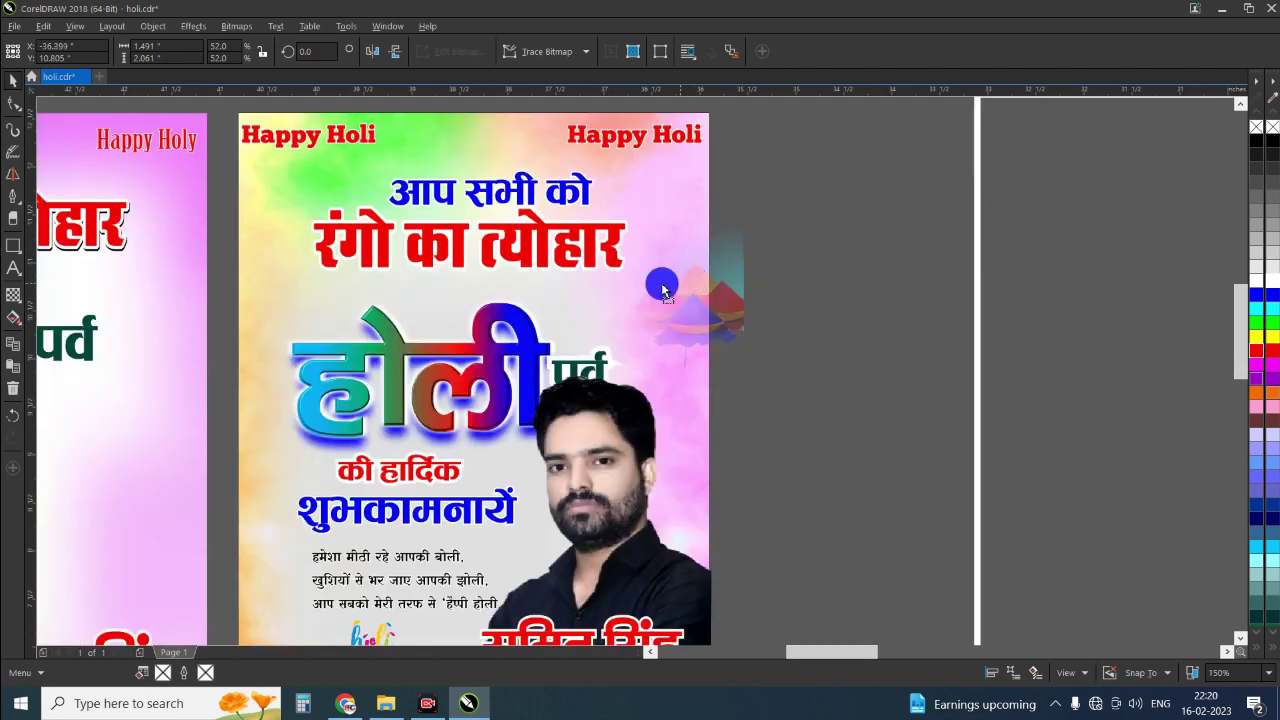
drag(653, 287, 664, 287)
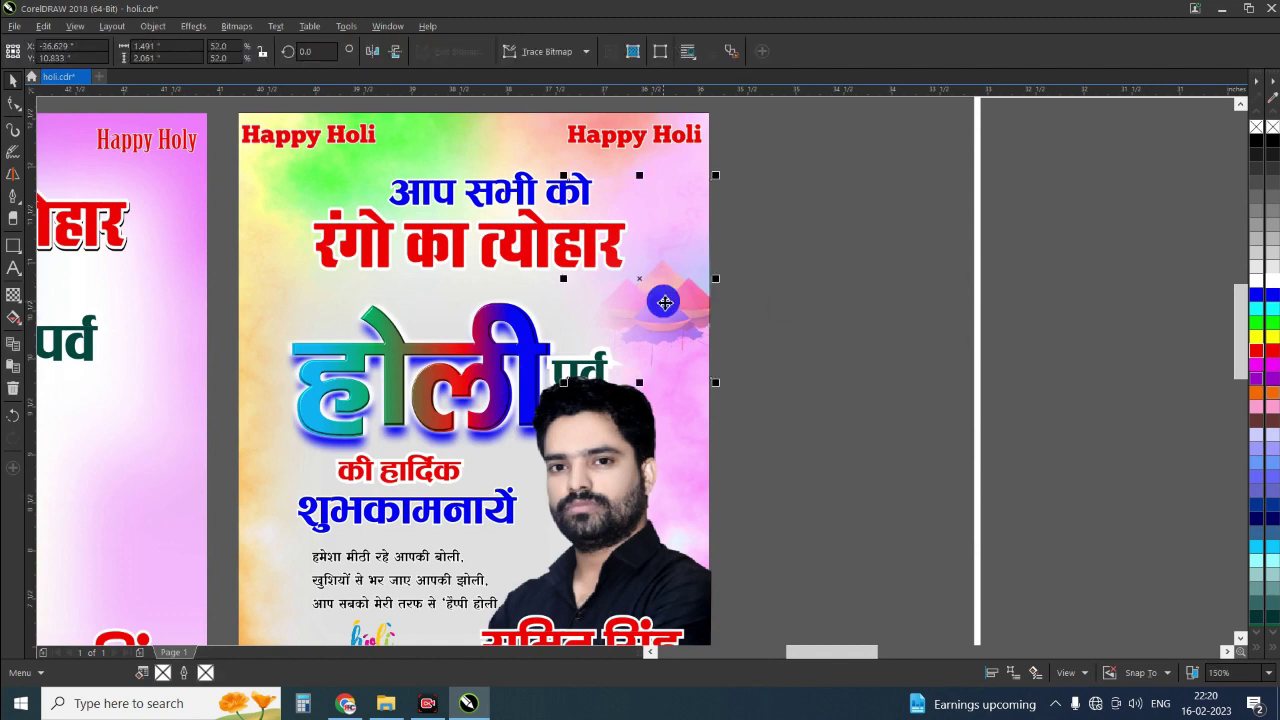
mouse_move(665, 302)
mouse_down()
mouse_move(300, 222)
mouse_move(300, 210)
mouse_up()
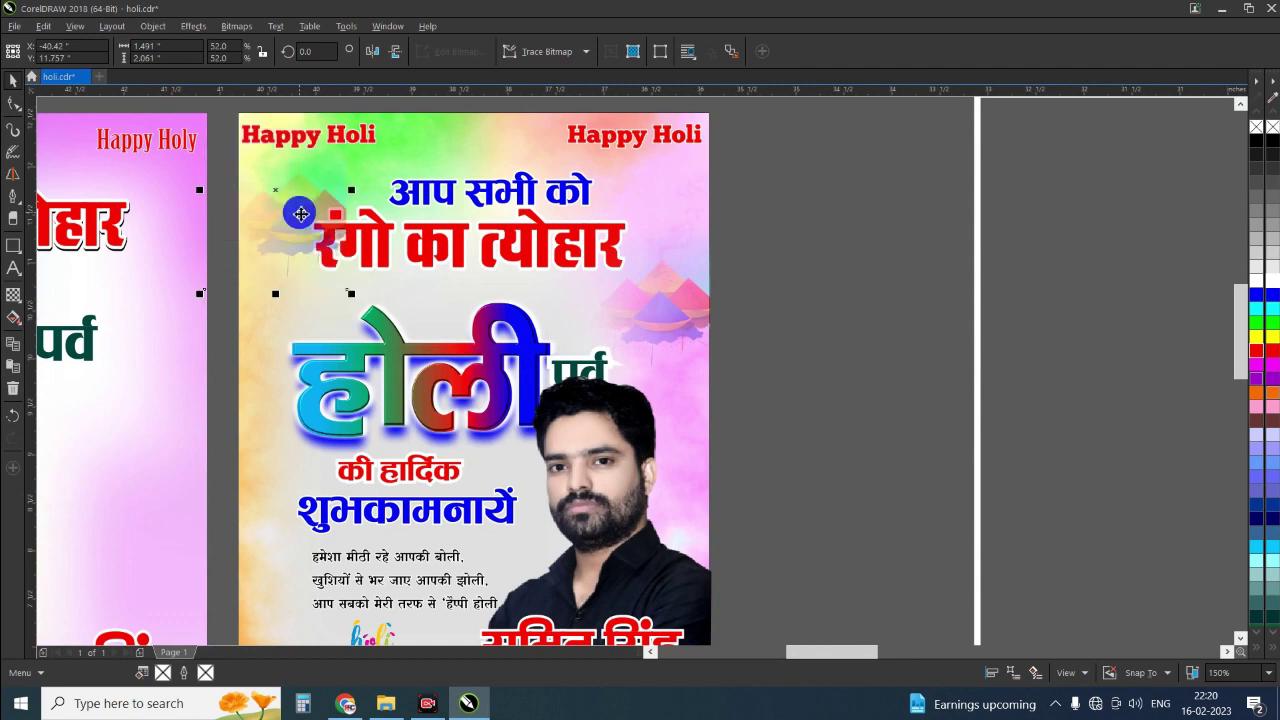
click(372, 51)
click(285, 210)
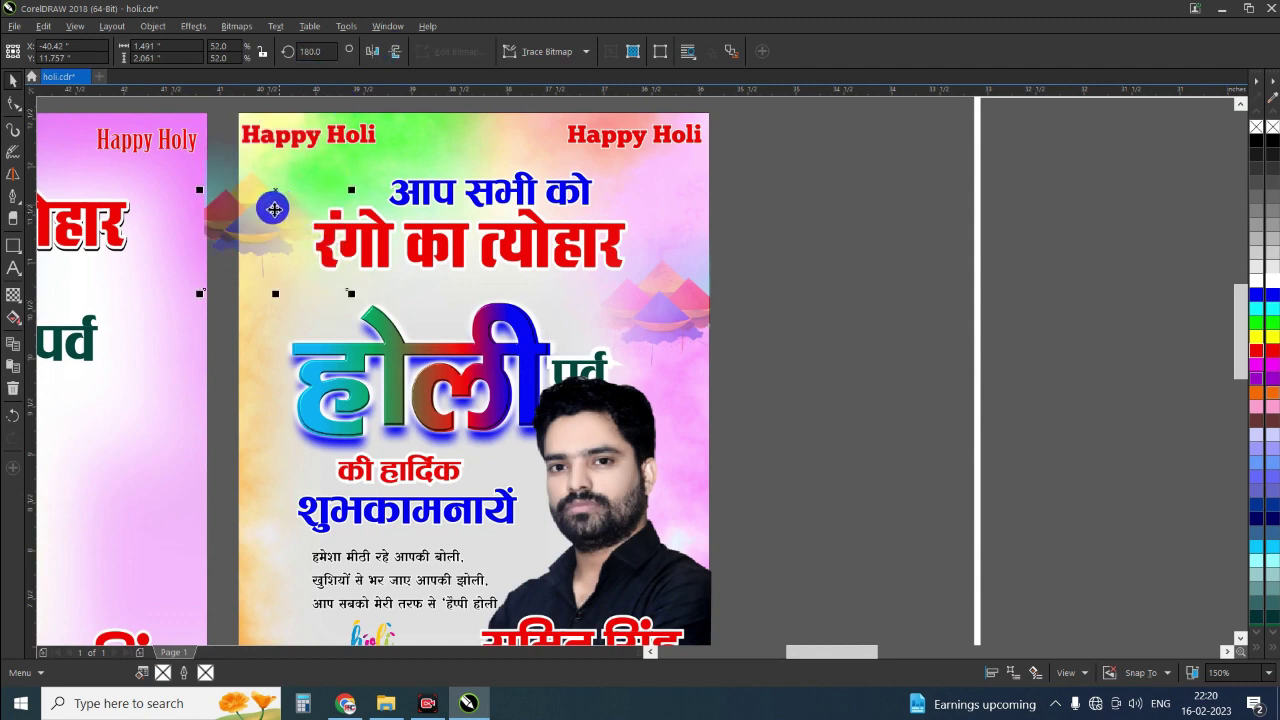
drag(285, 210, 320, 210)
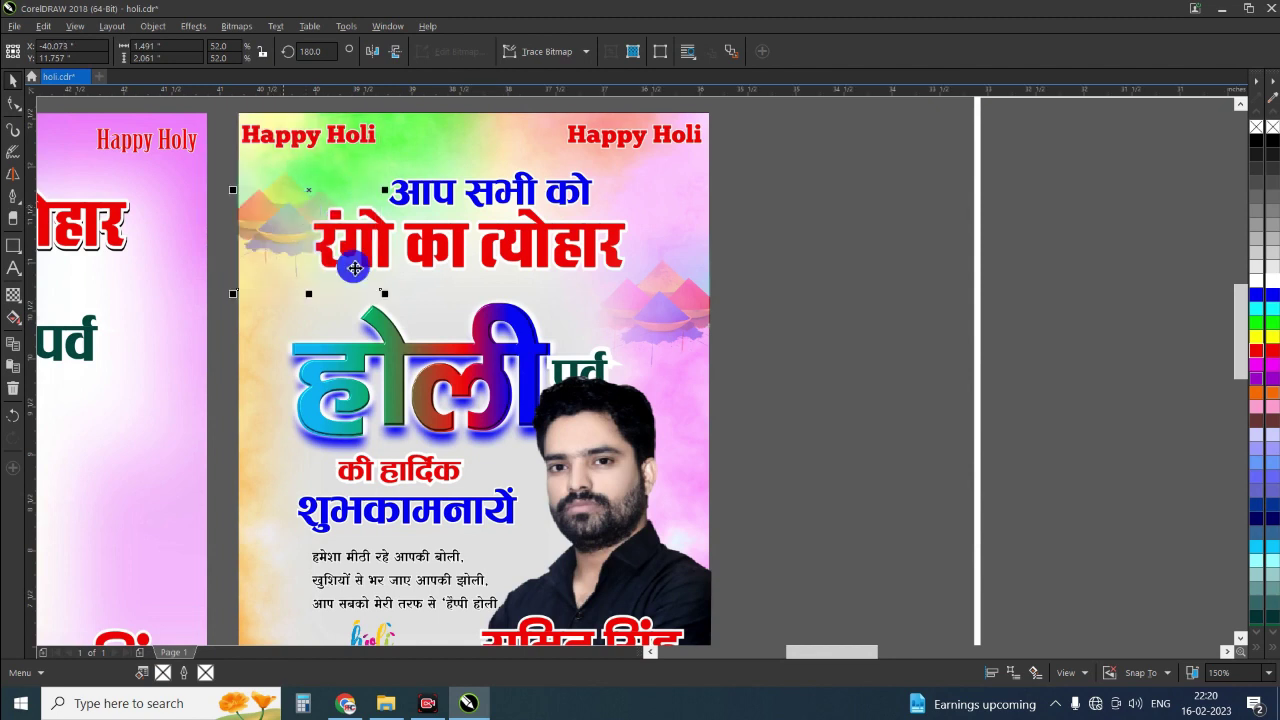
click(413, 254)
click(376, 251)
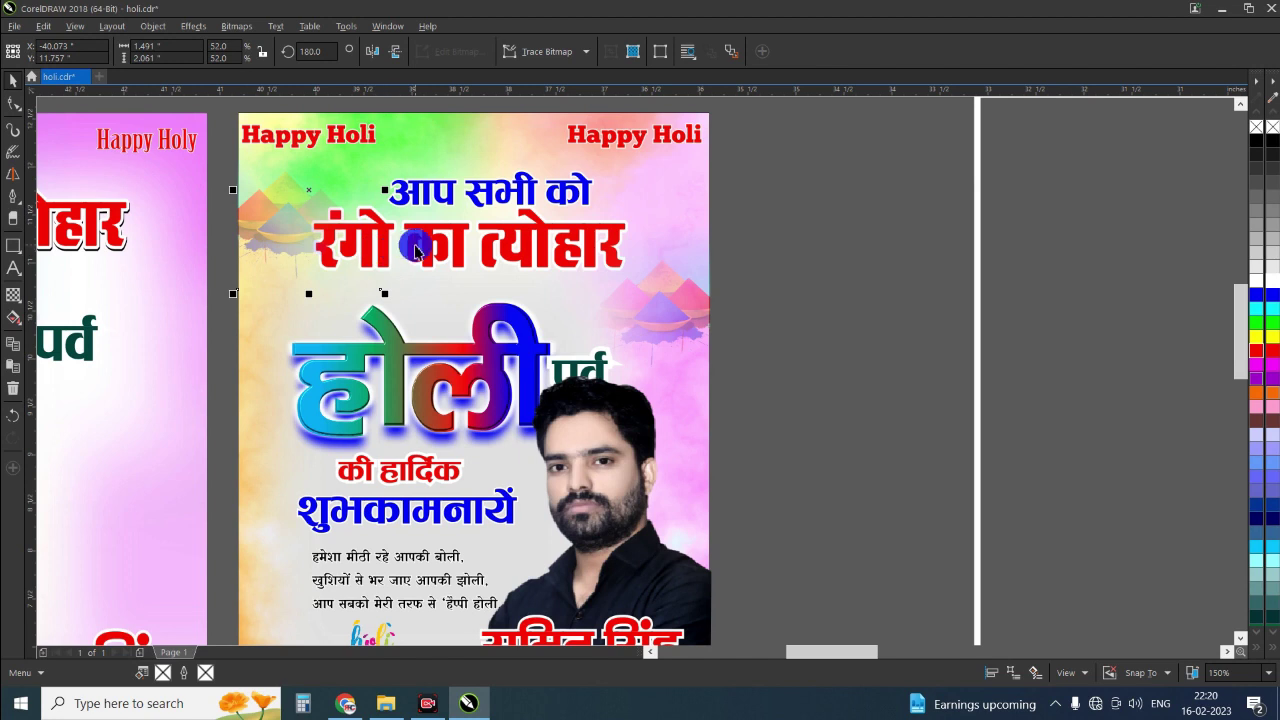
click(417, 246)
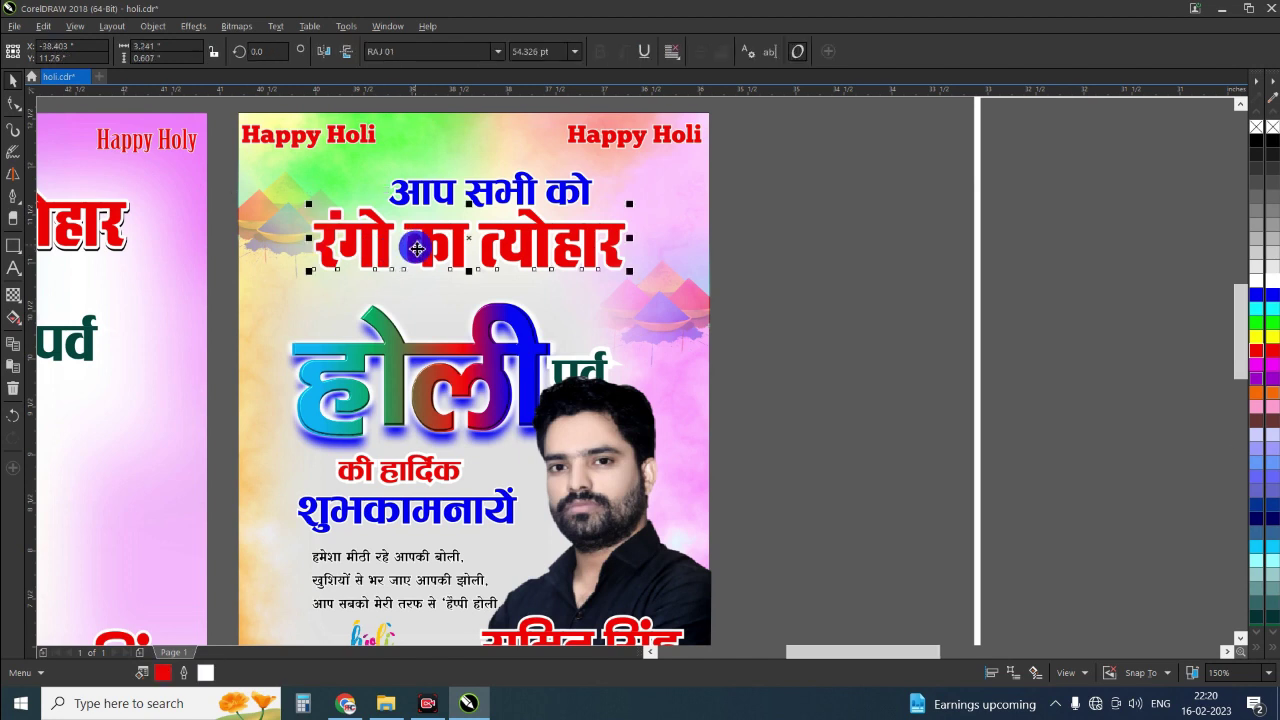
Step: Box-select the होली पर्व title group and nudge it slightly upward
scroll(605, 313, down, 2)
drag(597, 265, 294, 358)
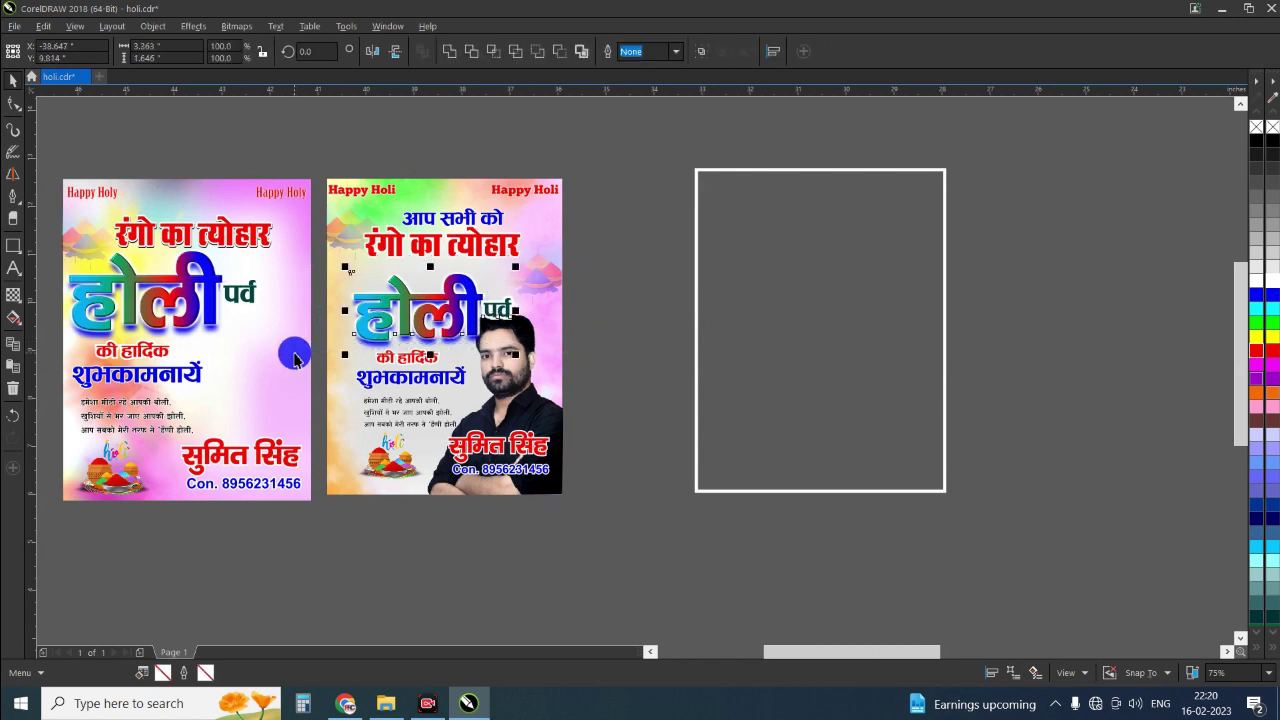
drag(458, 287, 458, 290)
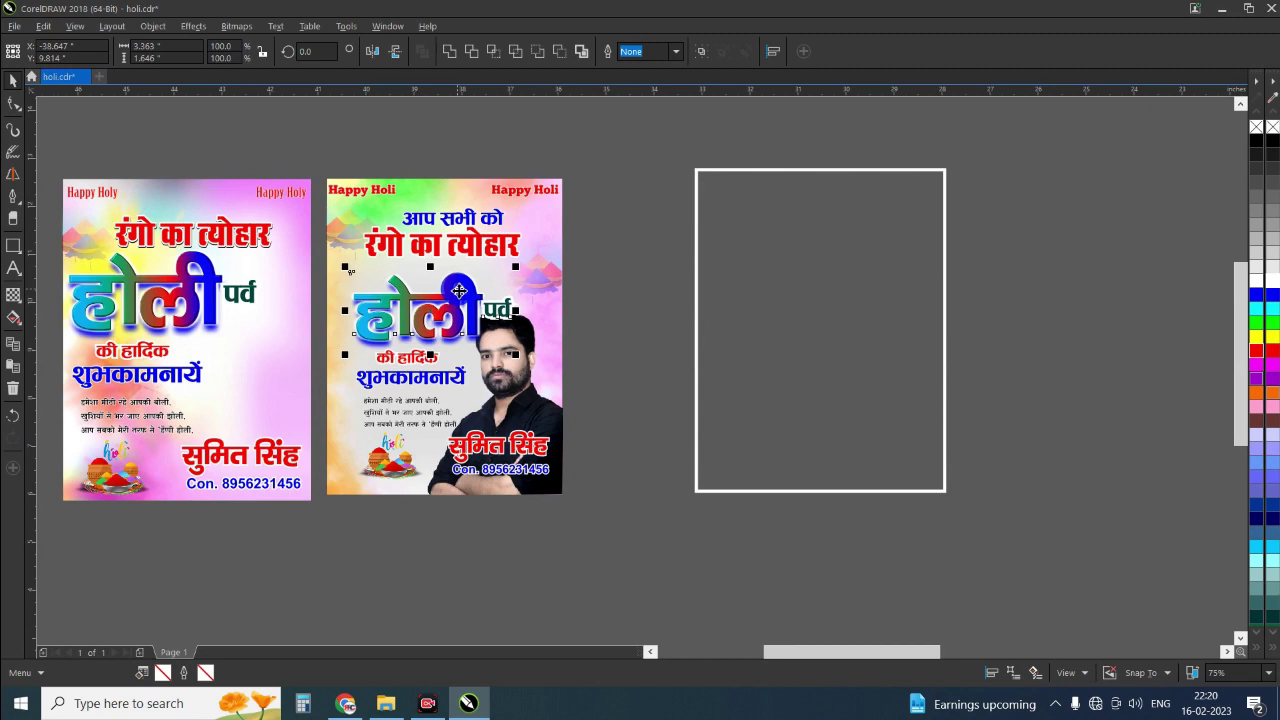
scroll(458, 290, up, 2)
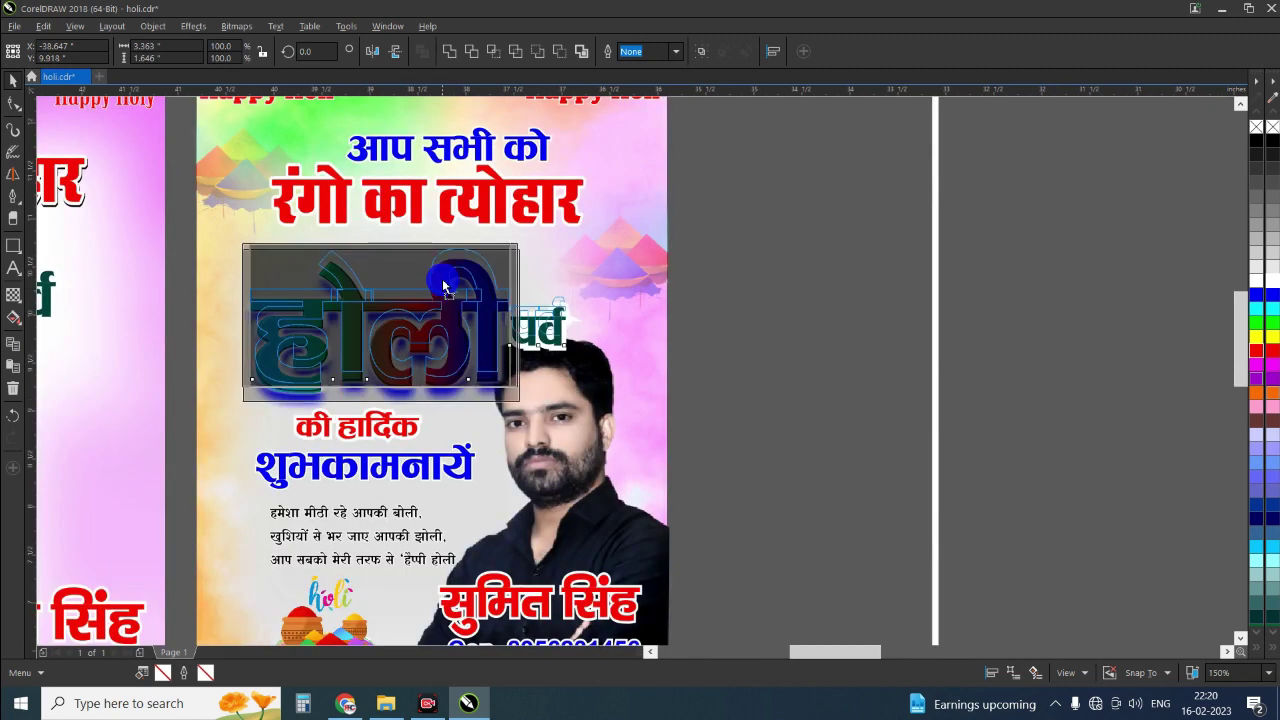
drag(444, 287, 444, 278)
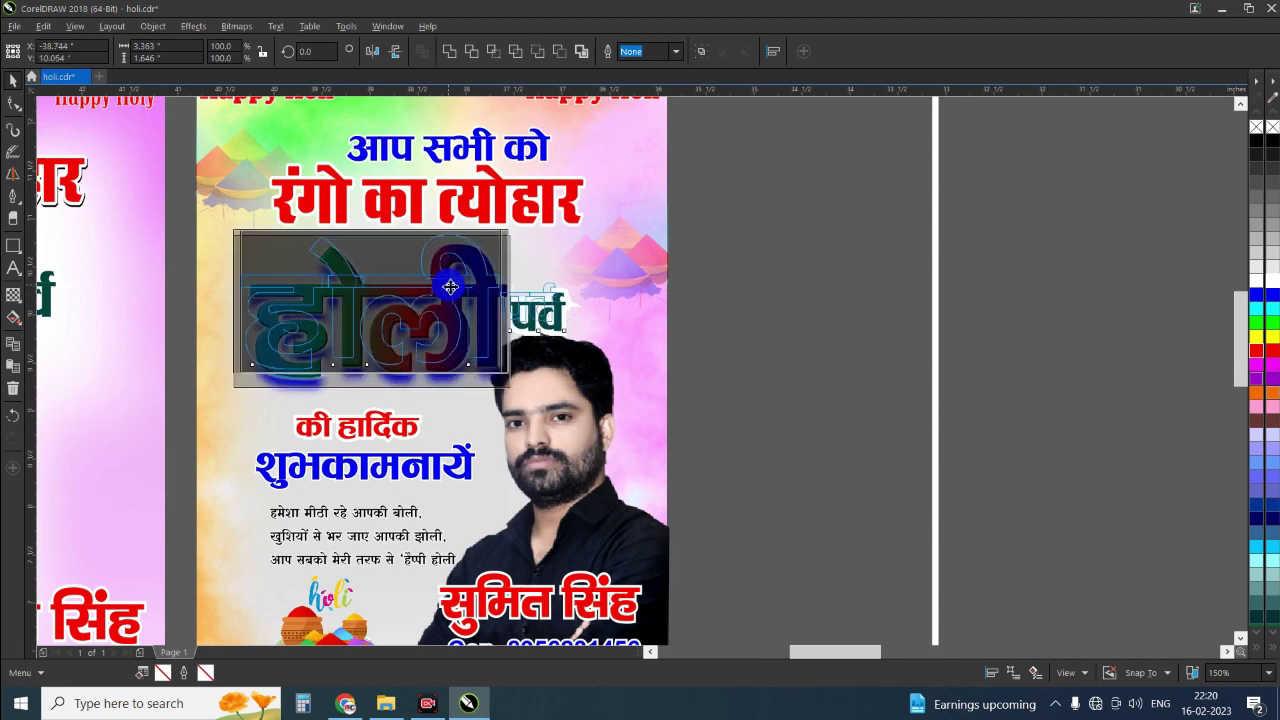
drag(459, 296, 450, 288)
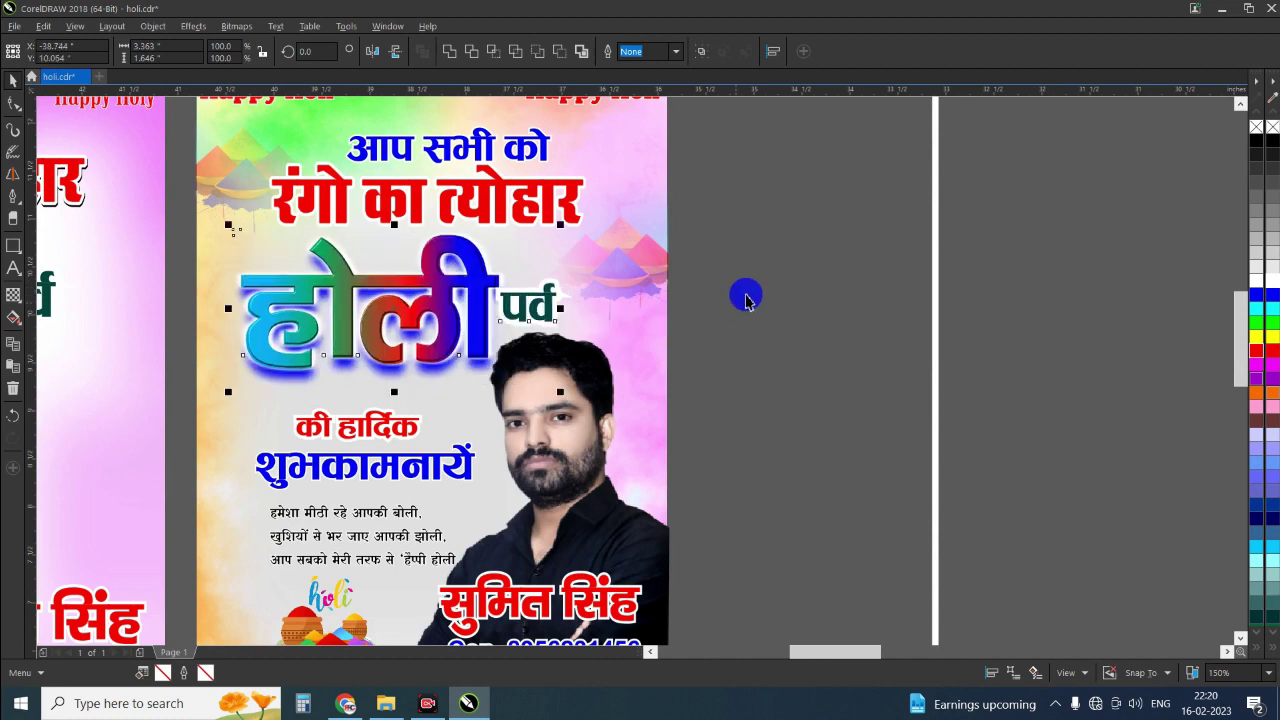
click(675, 300)
Step: Delete the older left poster and group all objects of the finished poster
scroll(576, 328, down, 2)
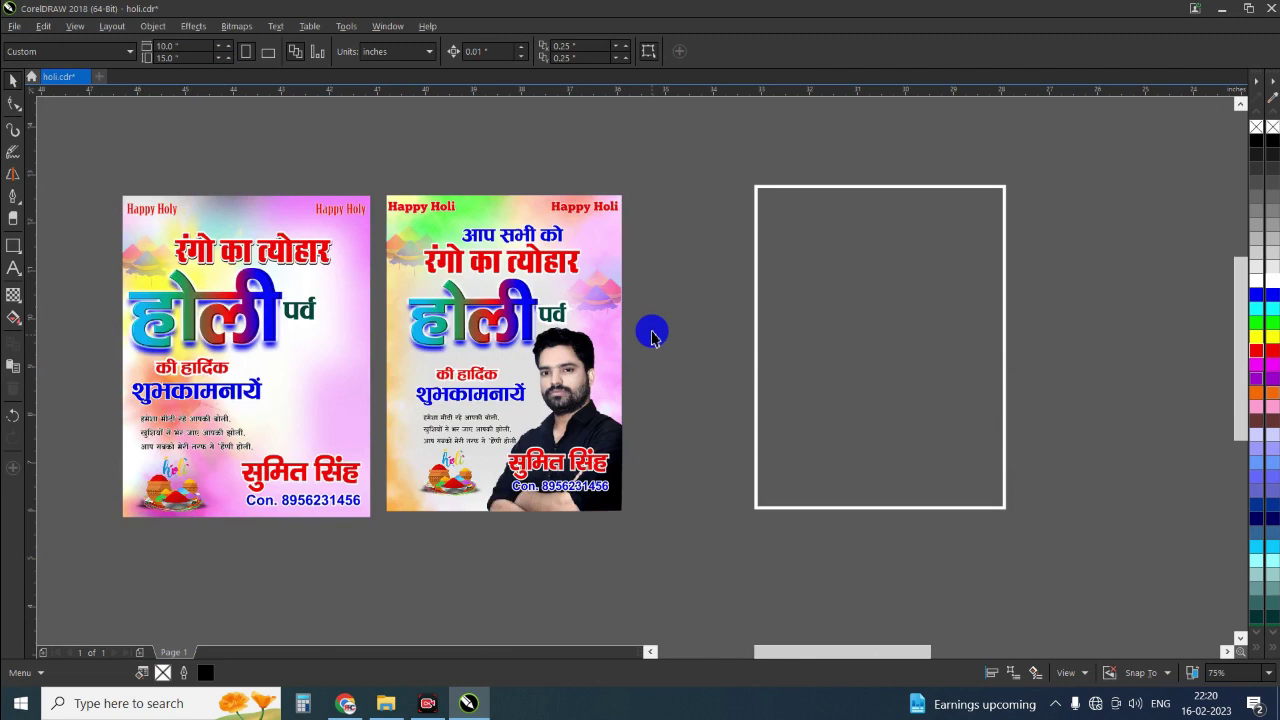
drag(84, 167, 372, 567)
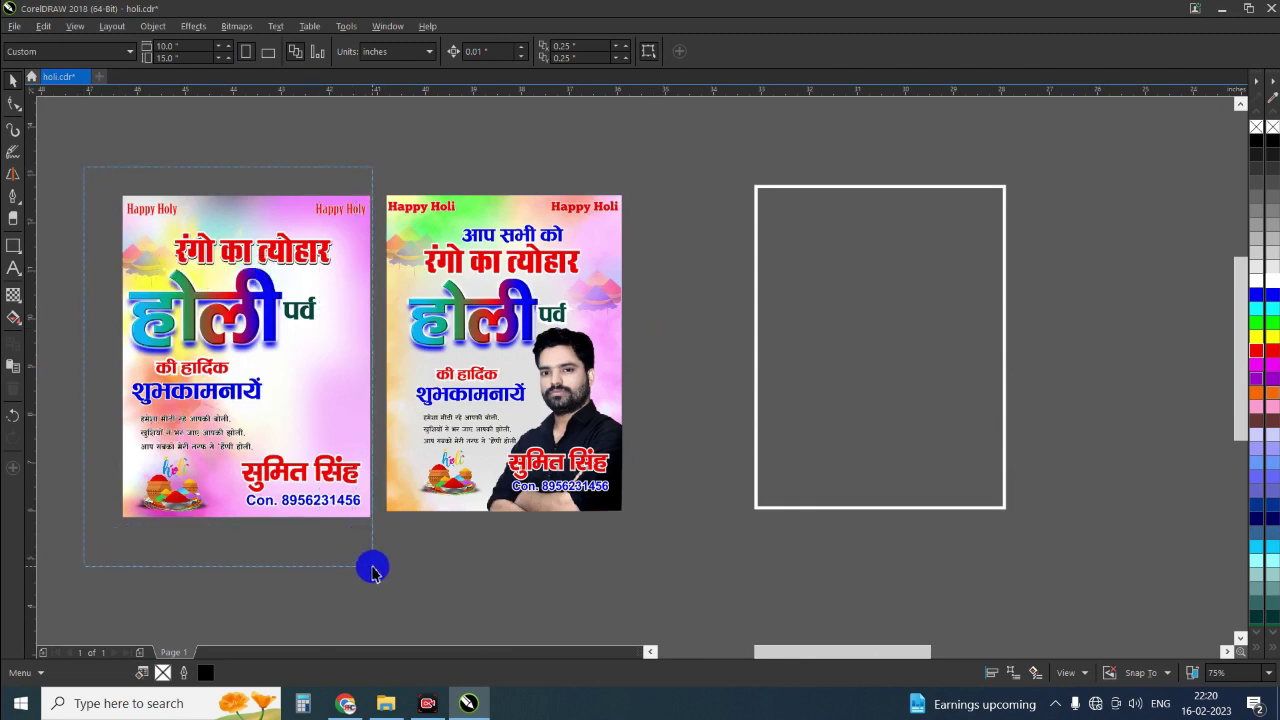
key(Delete)
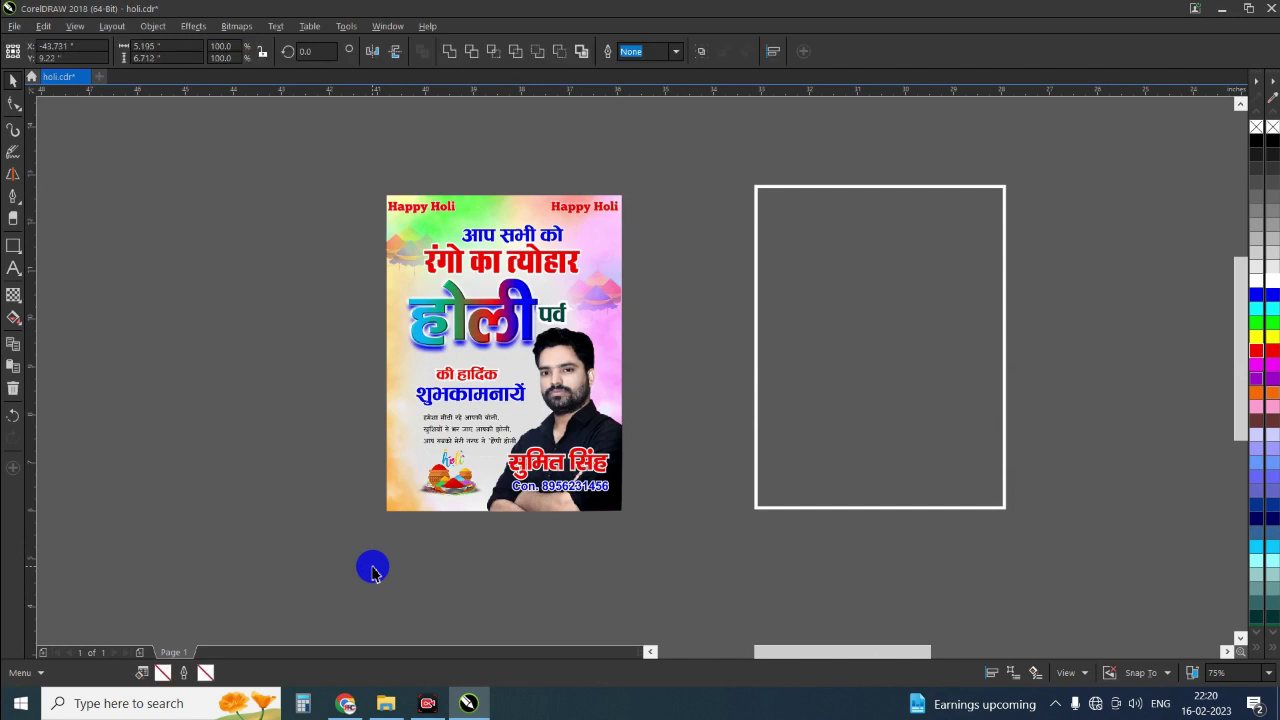
mouse_move(340, 150)
mouse_down()
mouse_move(587, 526)
mouse_move(673, 583)
mouse_up()
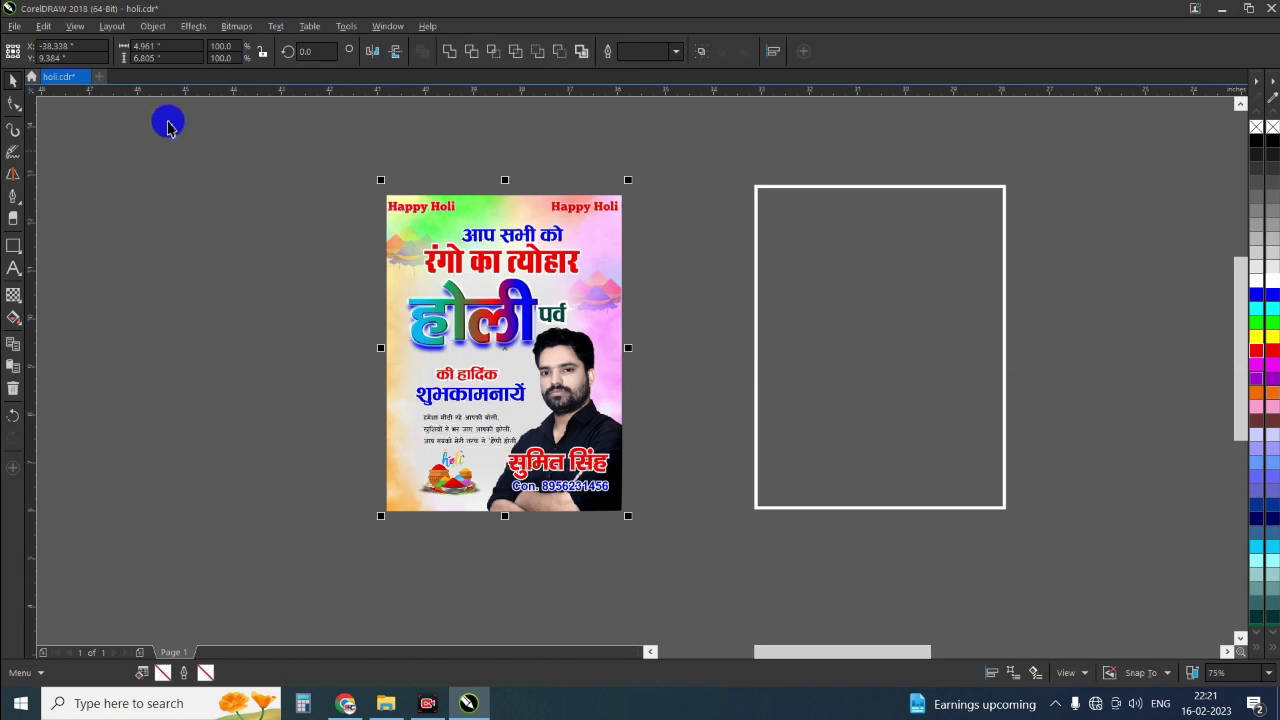
key(ctrl+g)
click(14, 27)
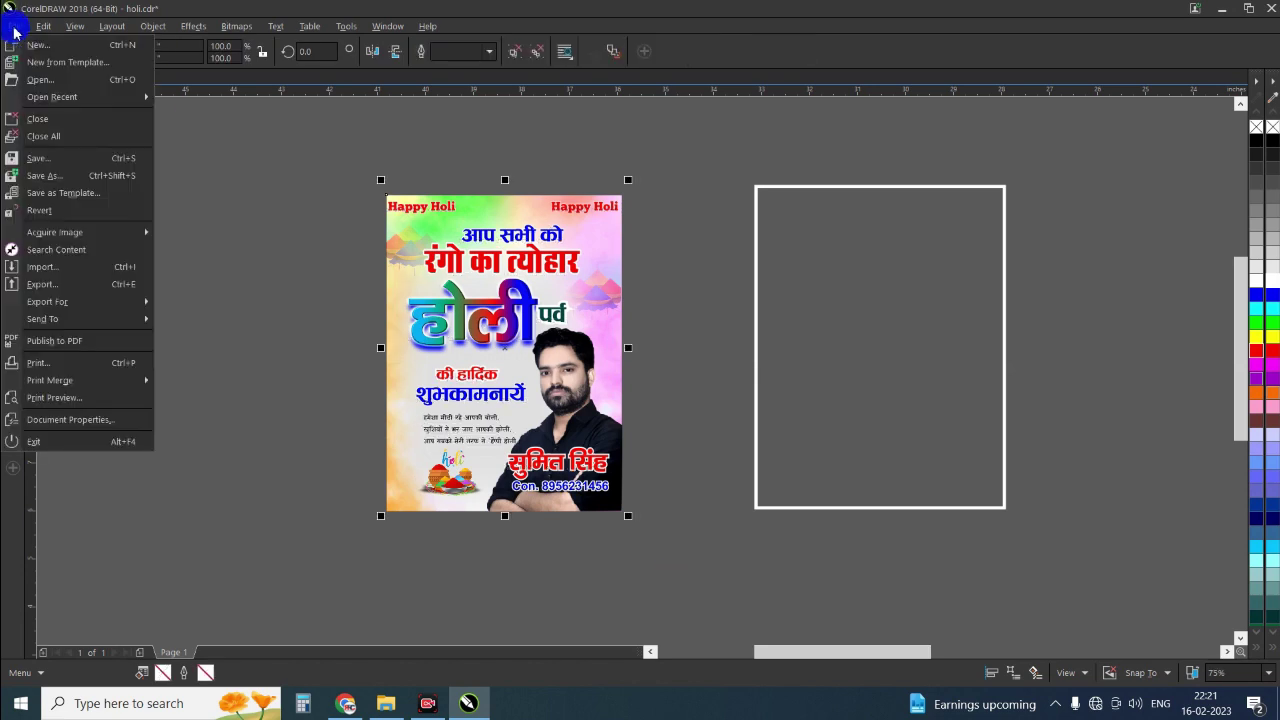
Step: Export the poster to the Desktop as JPG 'holi Post', accepting the JPEG settings
click(64, 287)
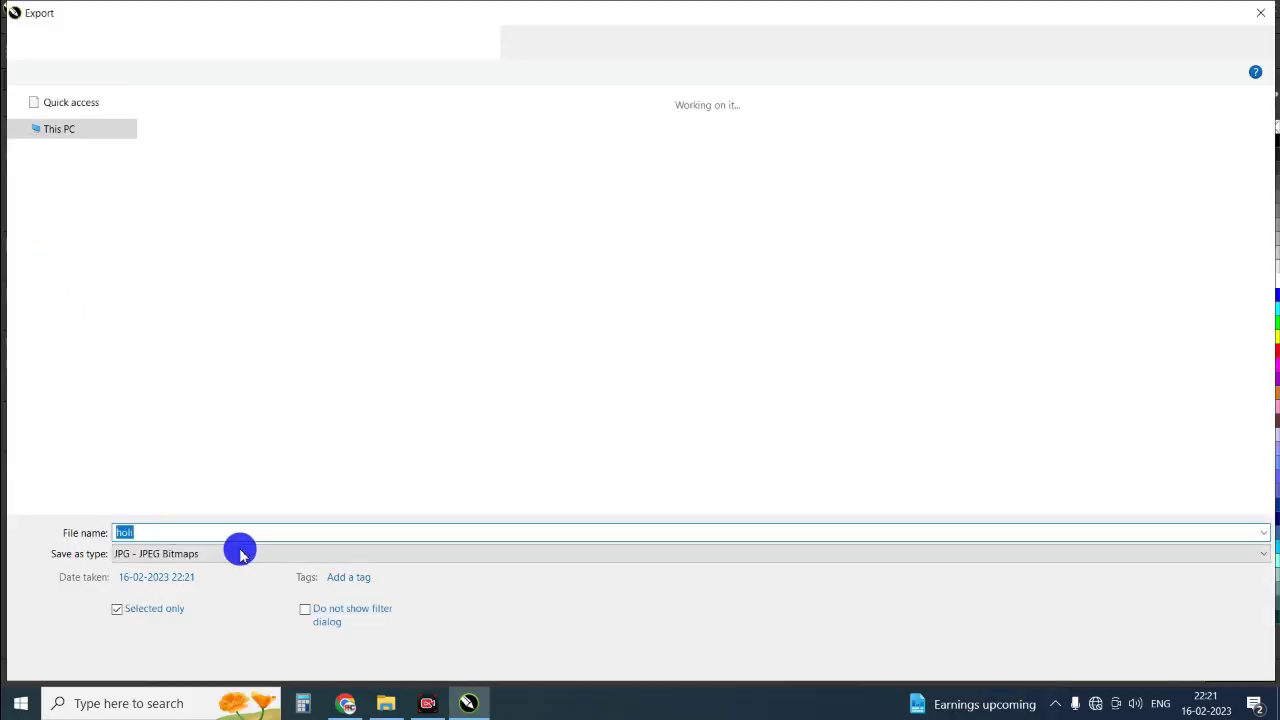
click(145, 533)
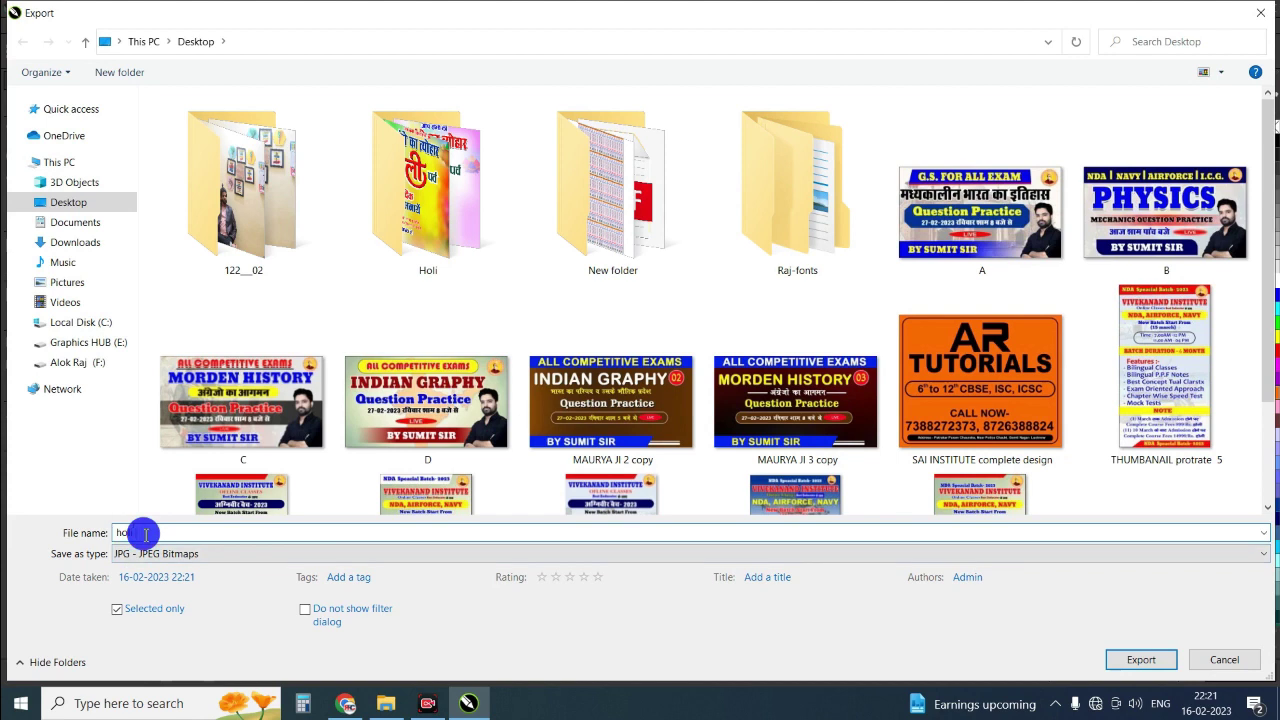
text(Post)
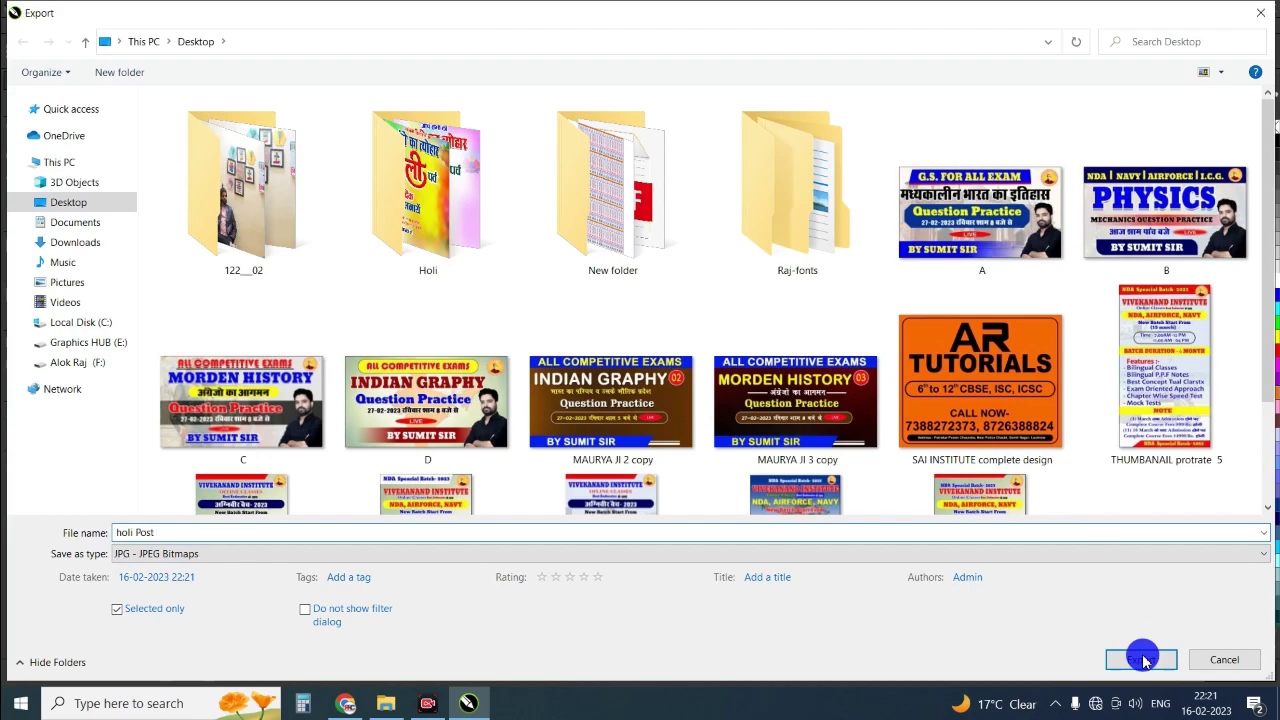
click(1143, 660)
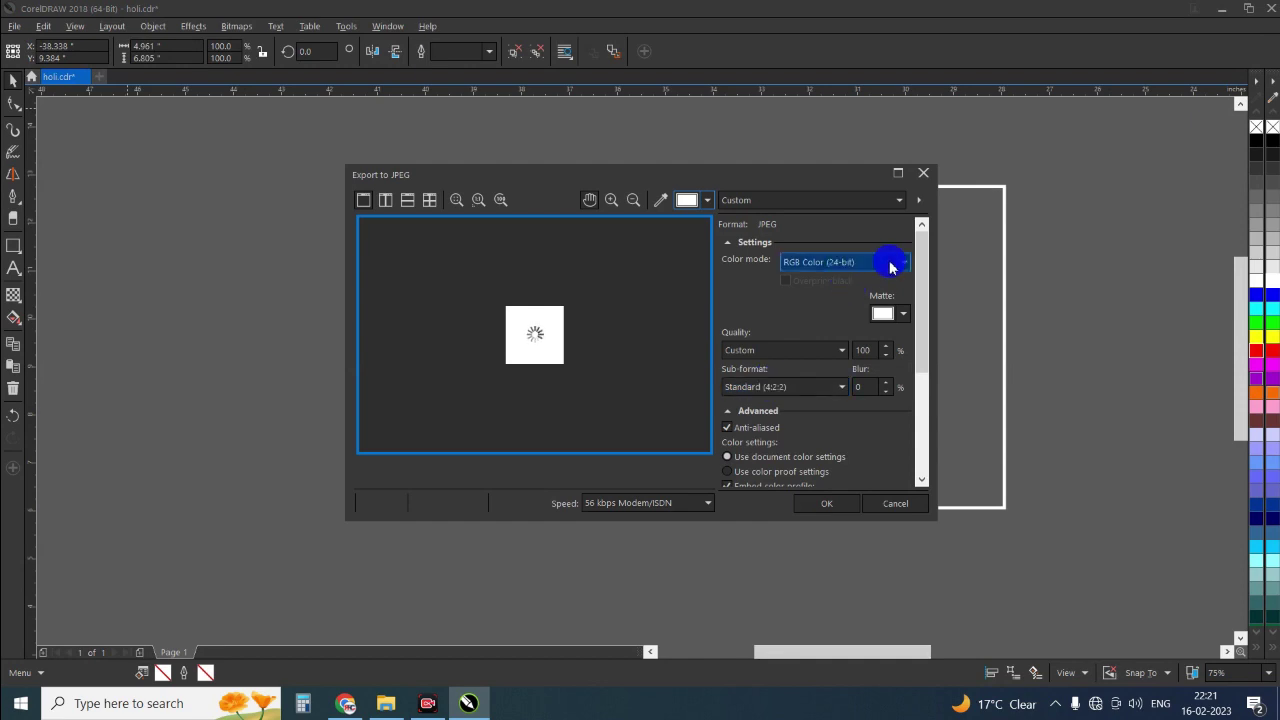
drag(921, 234, 921, 340)
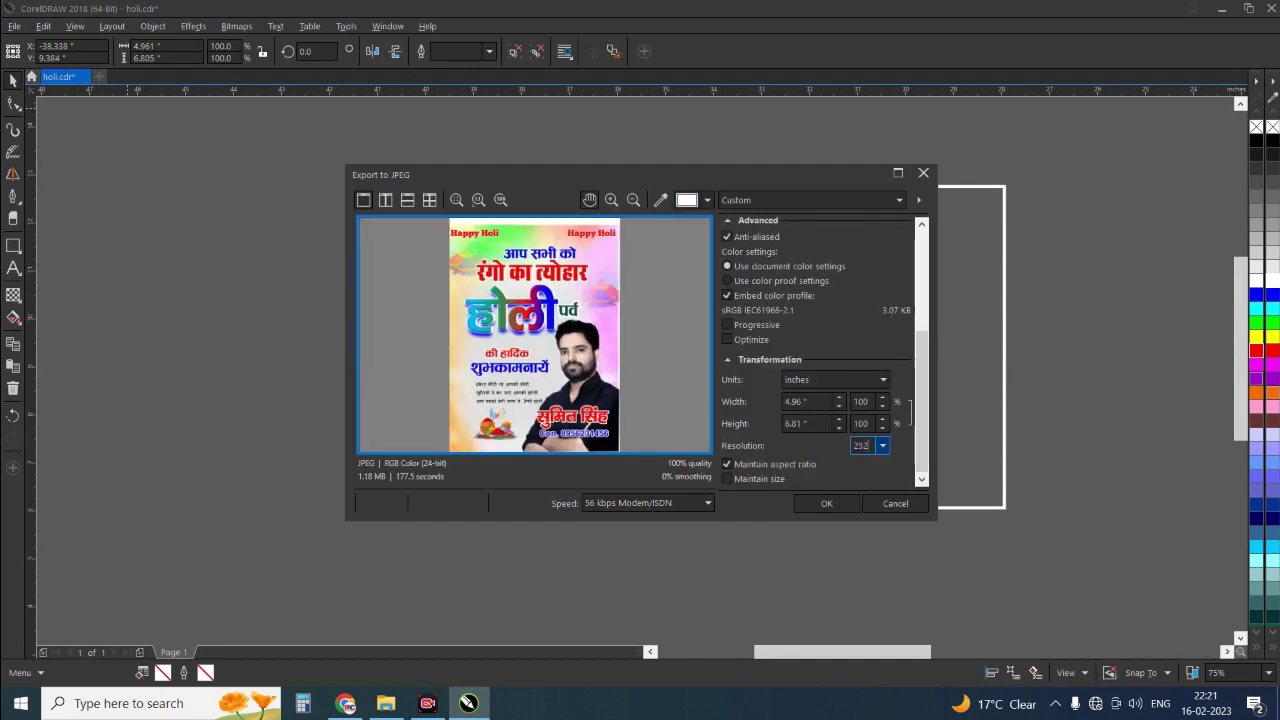
click(812, 505)
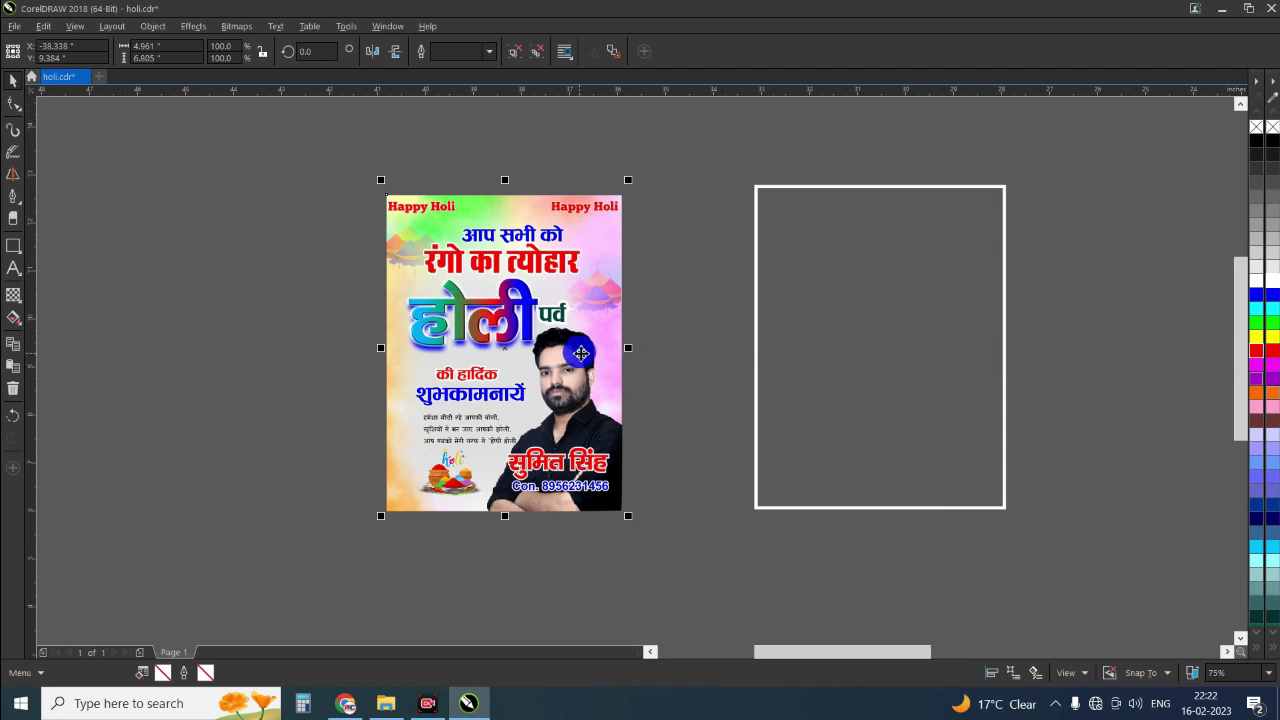
Step: Refresh the desktop, open holi Post.jpg in Photos to check it, then close Photos
key(super+d)
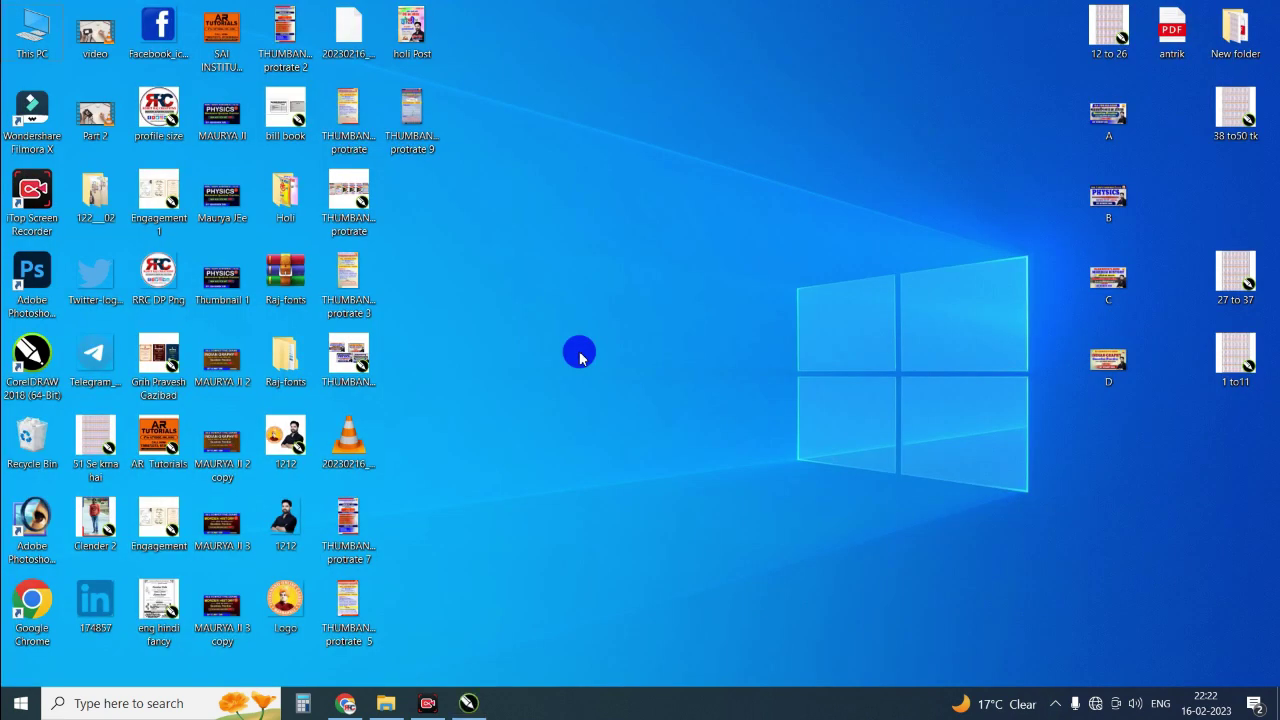
right_click(638, 275)
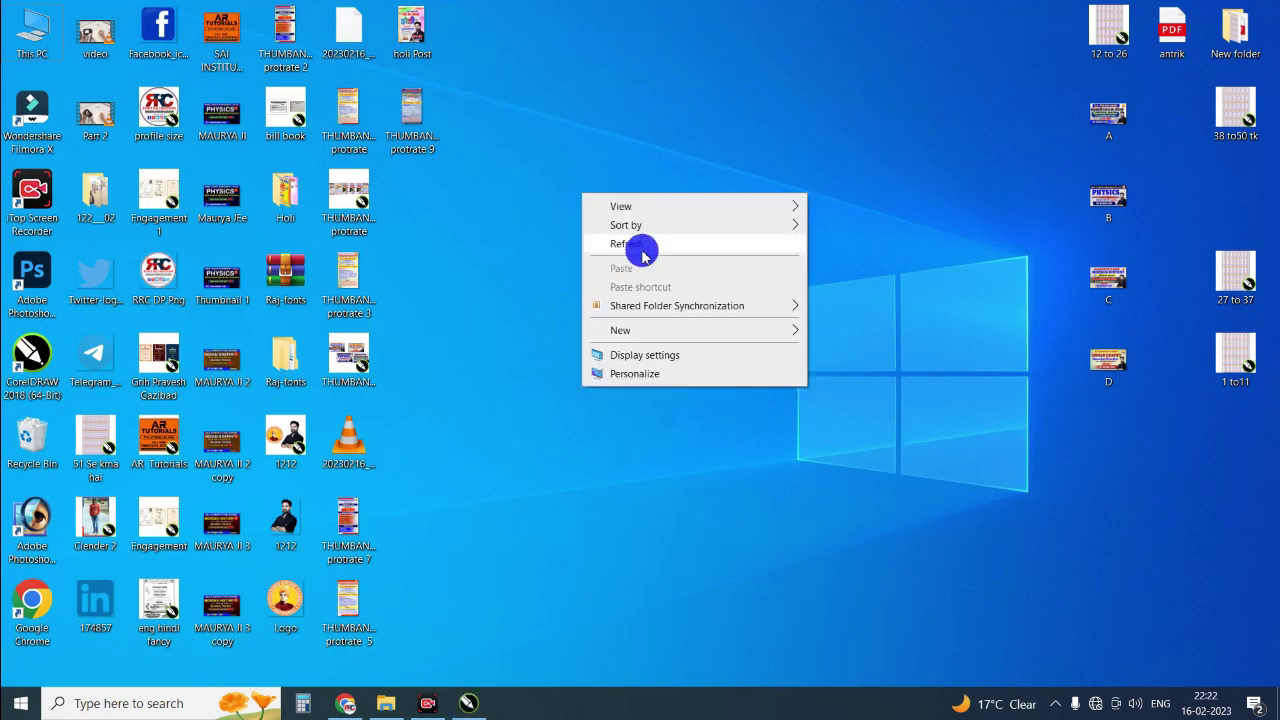
click(640, 244)
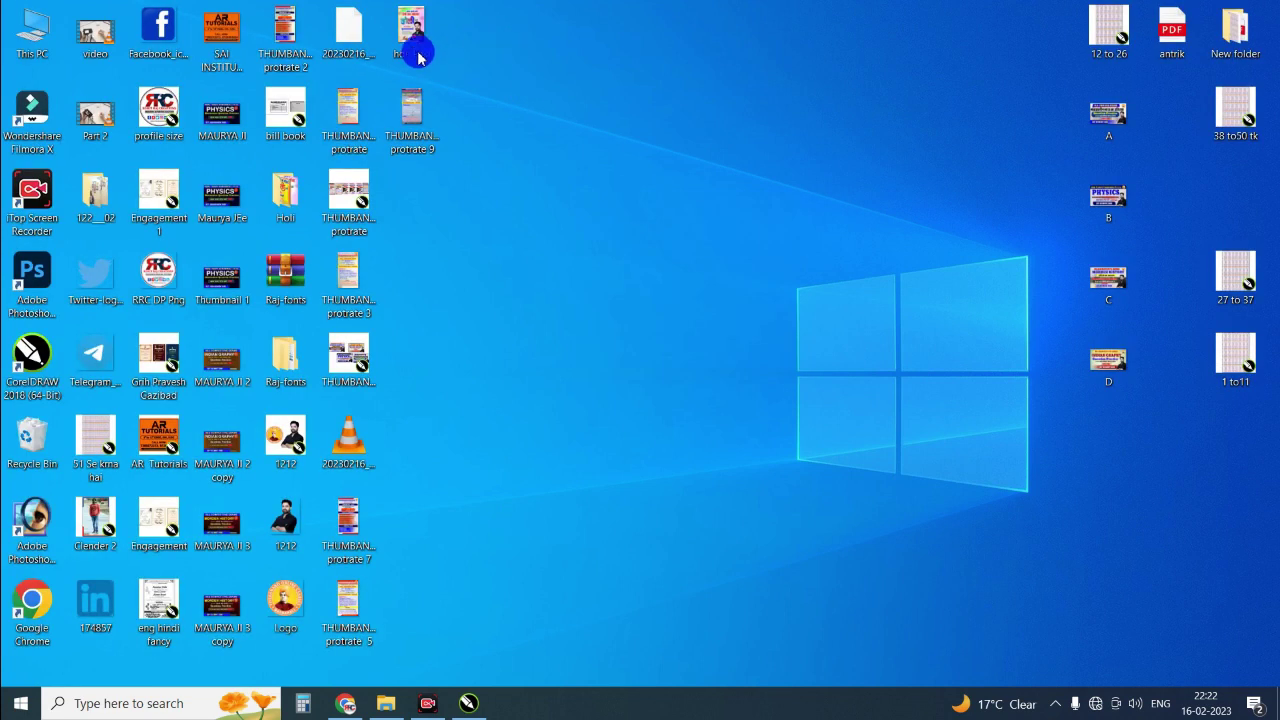
click(408, 30)
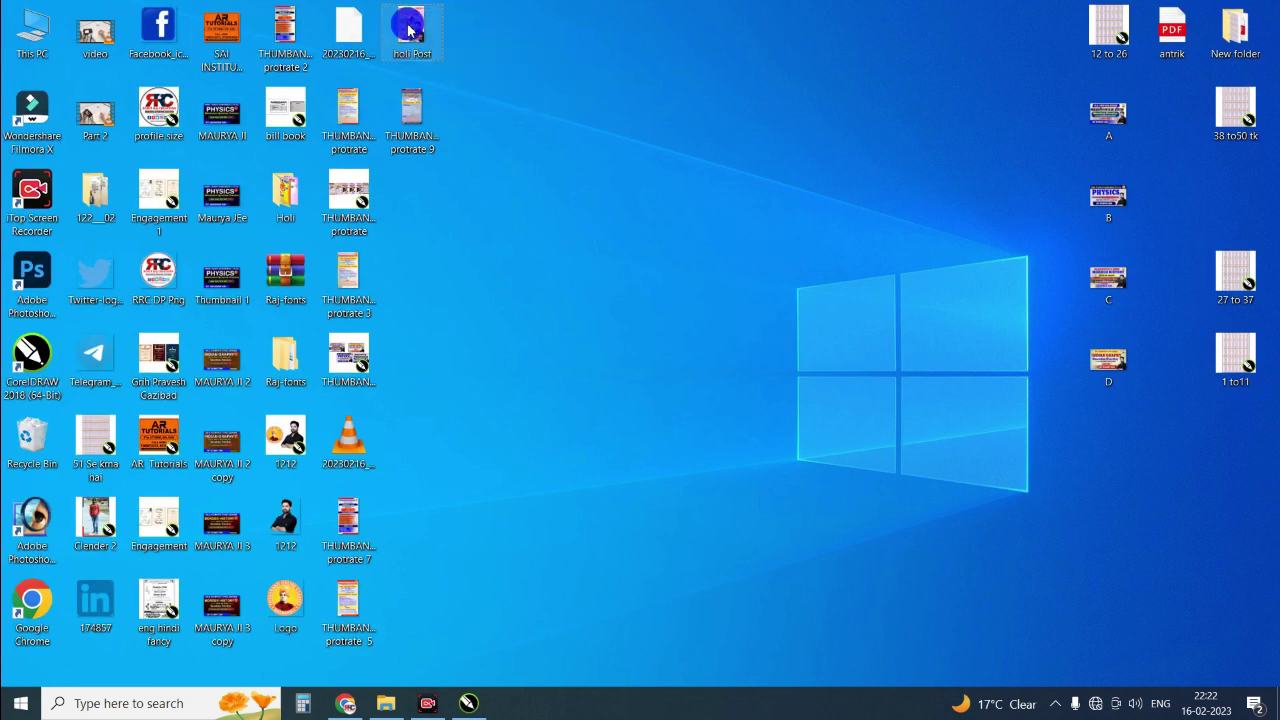
mouse_move(410, 28)
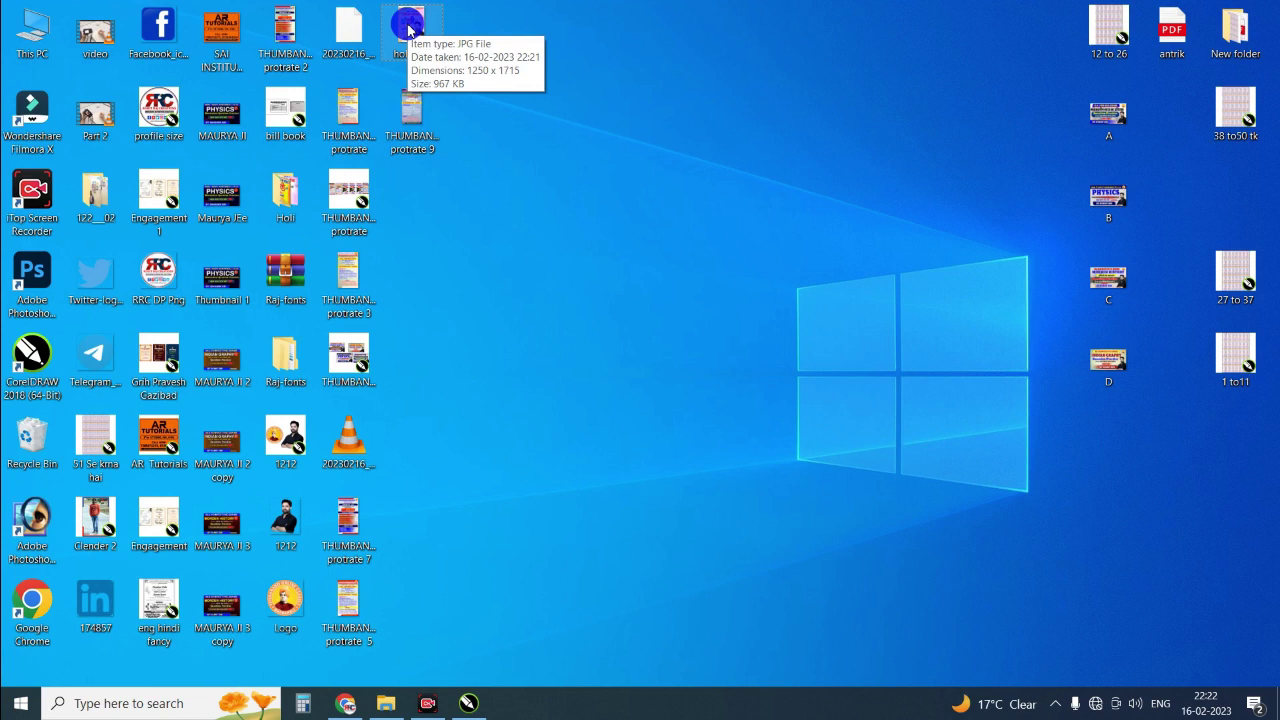
double_click(408, 30)
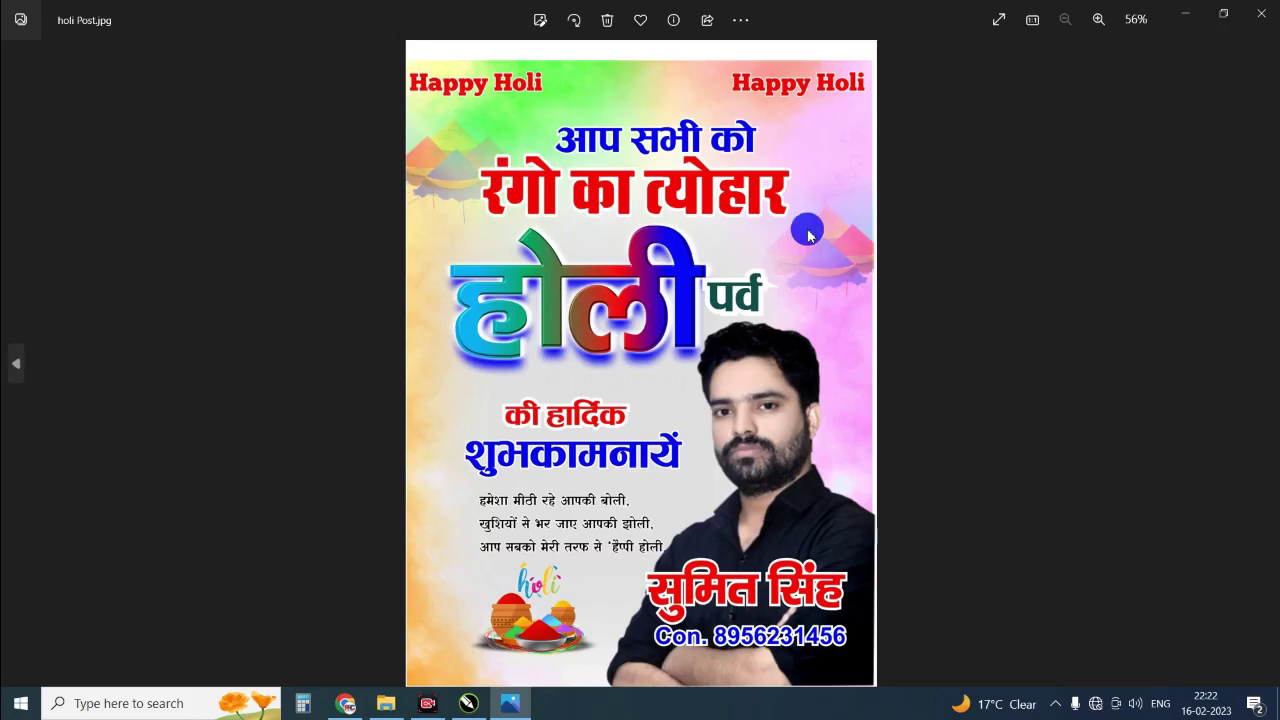
click(1262, 13)
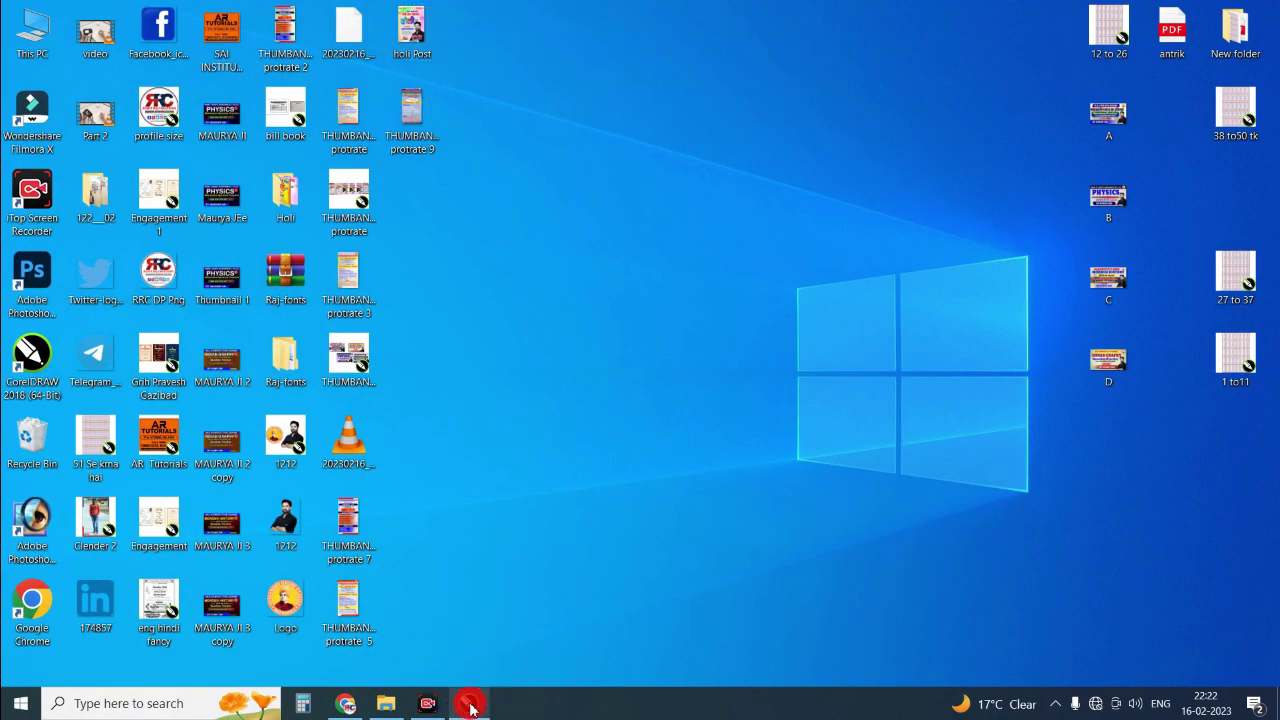
Step: Restore the CorelDRAW window with holi.cdr and zoom in on the Holi poster
click(470, 706)
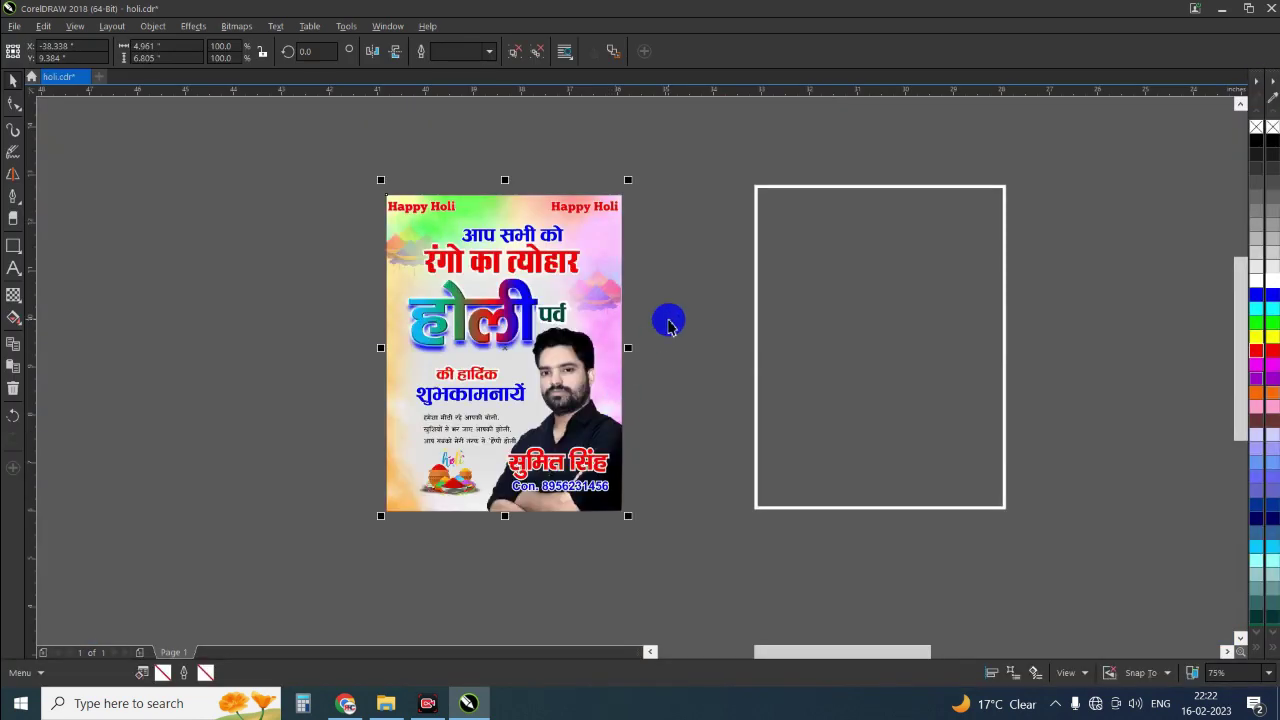
click(668, 322)
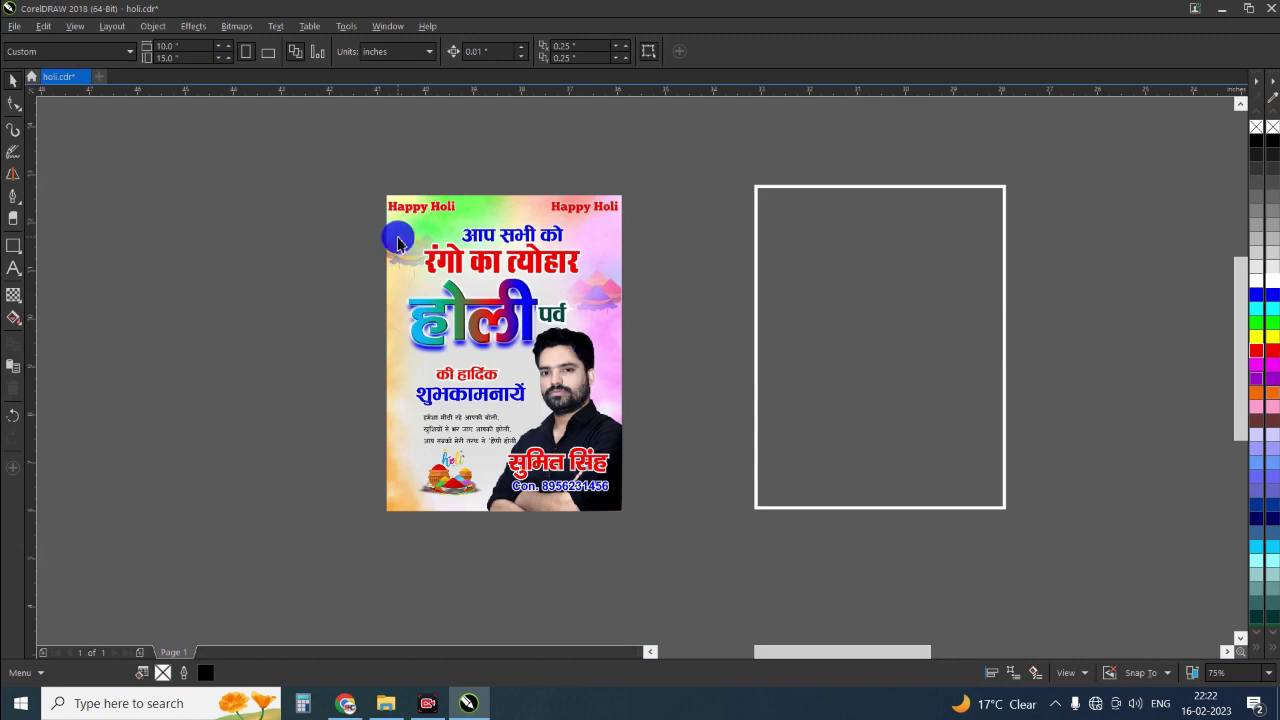
key(z)
drag(382, 182, 634, 523)
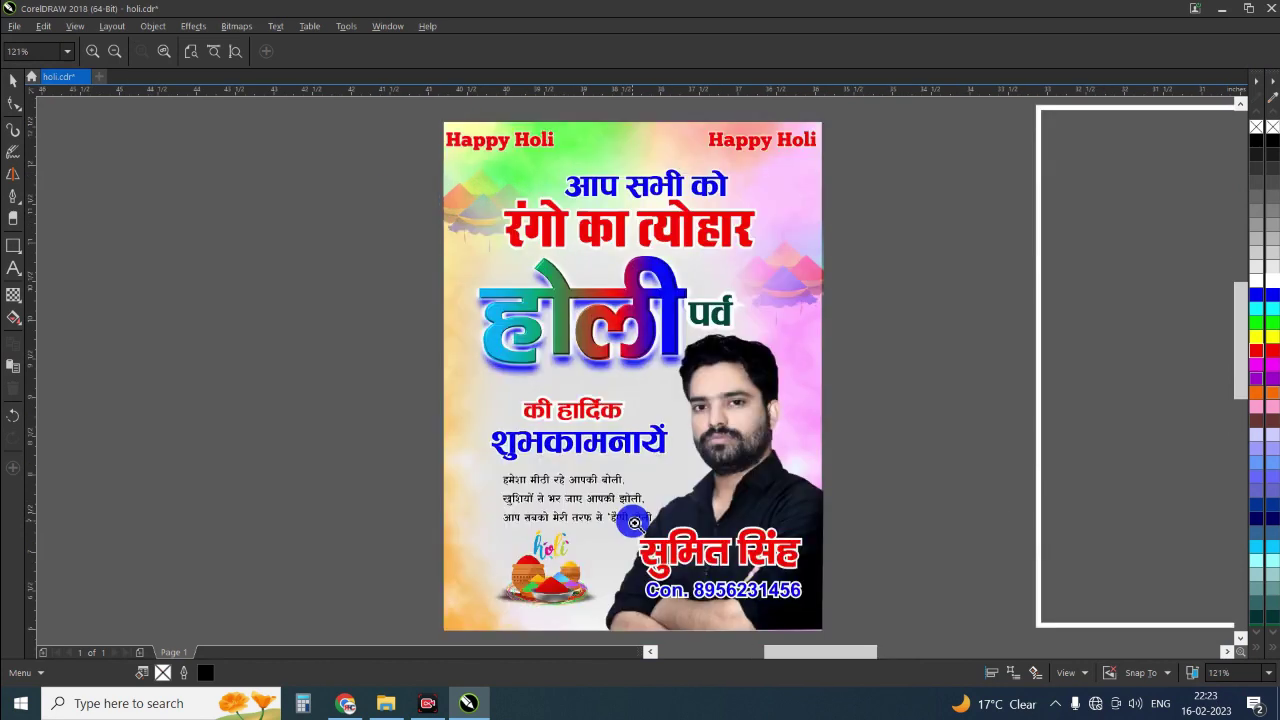
Step: With the Pick tool, clear the selection and select the poster's background
click(18, 82)
click(944, 328)
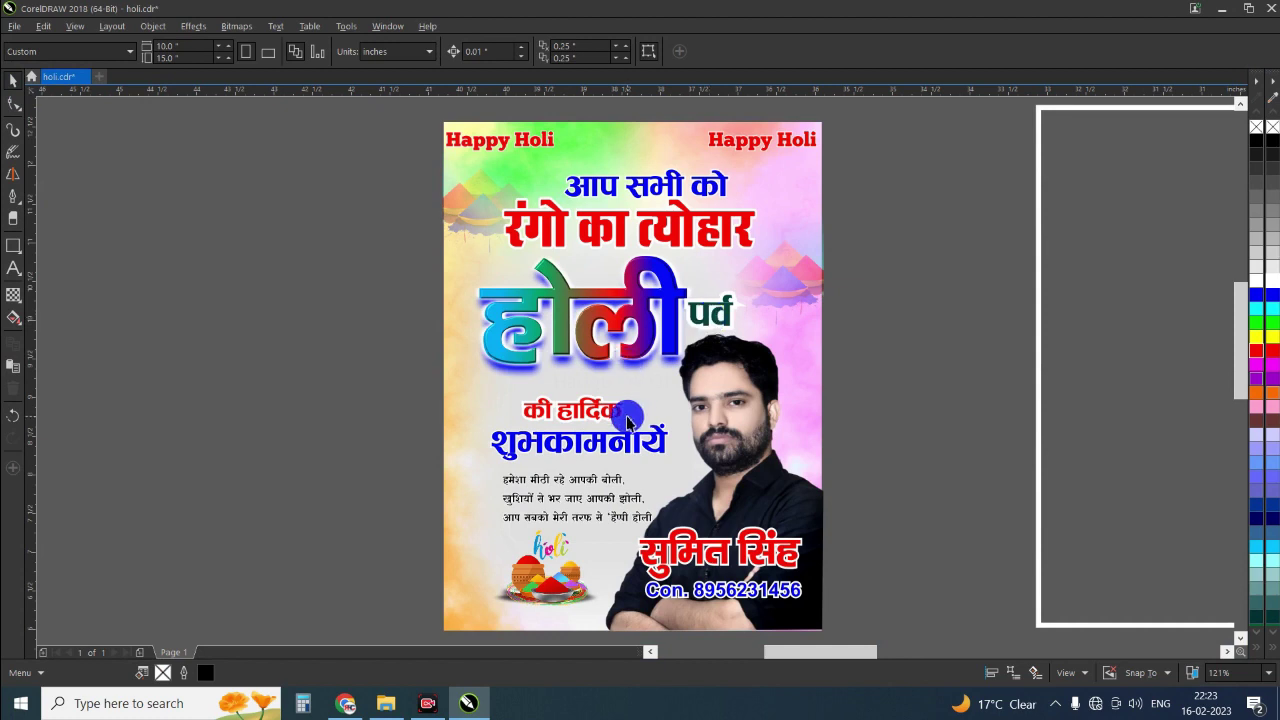
click(588, 340)
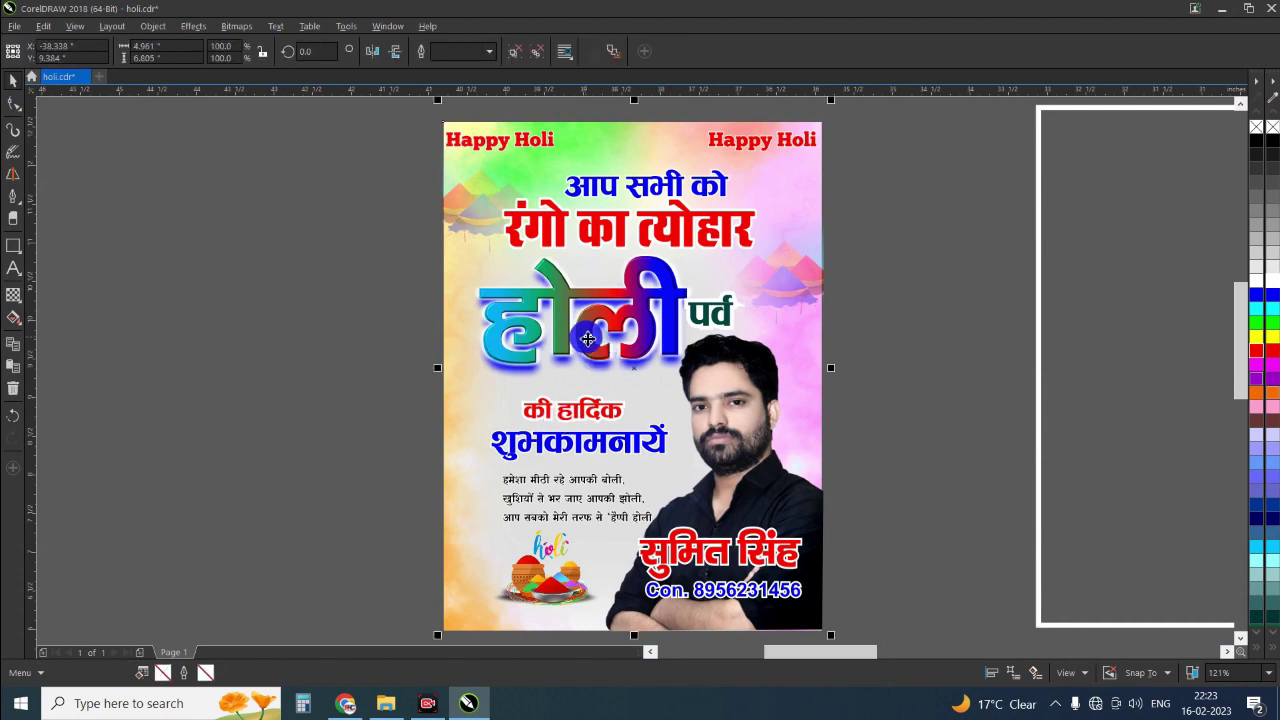